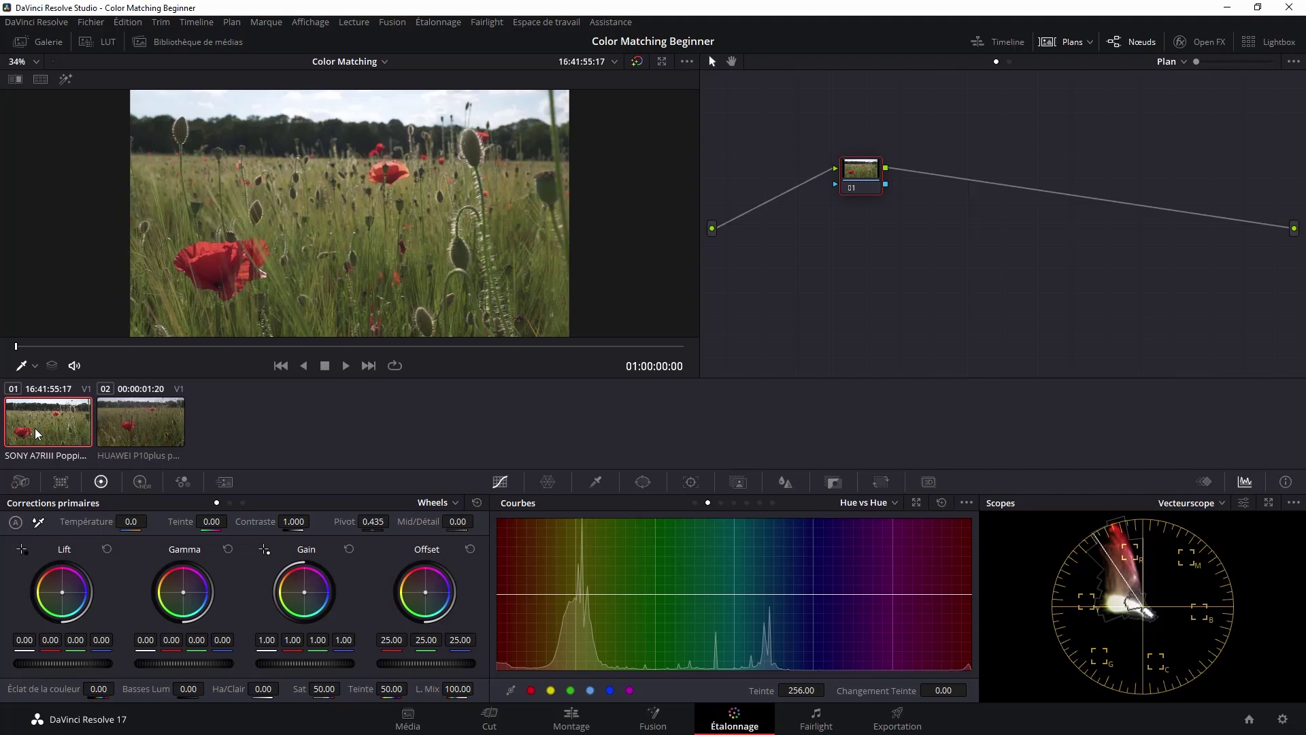
Check the HUAWEI clip, return to the SONY clip, and switch the scope to a Parade in YRVB mode.
{"action": "left_click", "coordinate": [126, 433]}
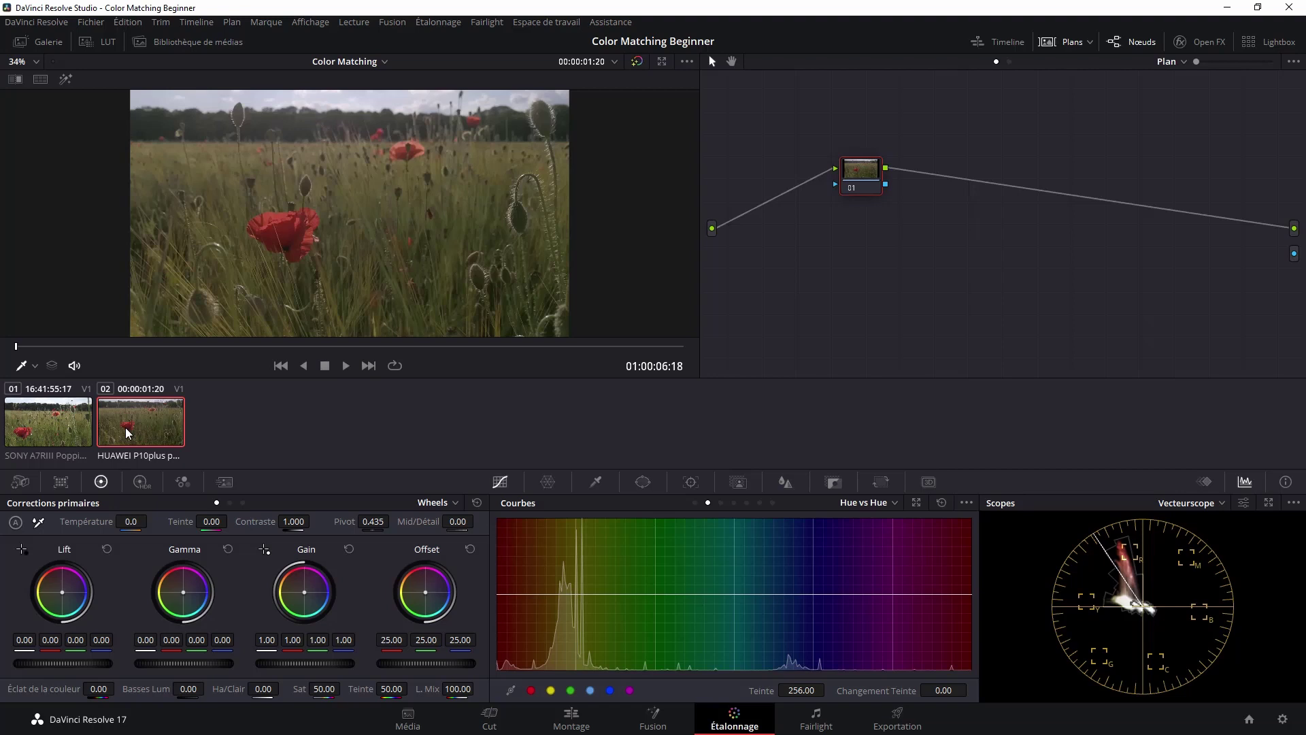
{"action": "left_click", "coordinate": [46, 421]}
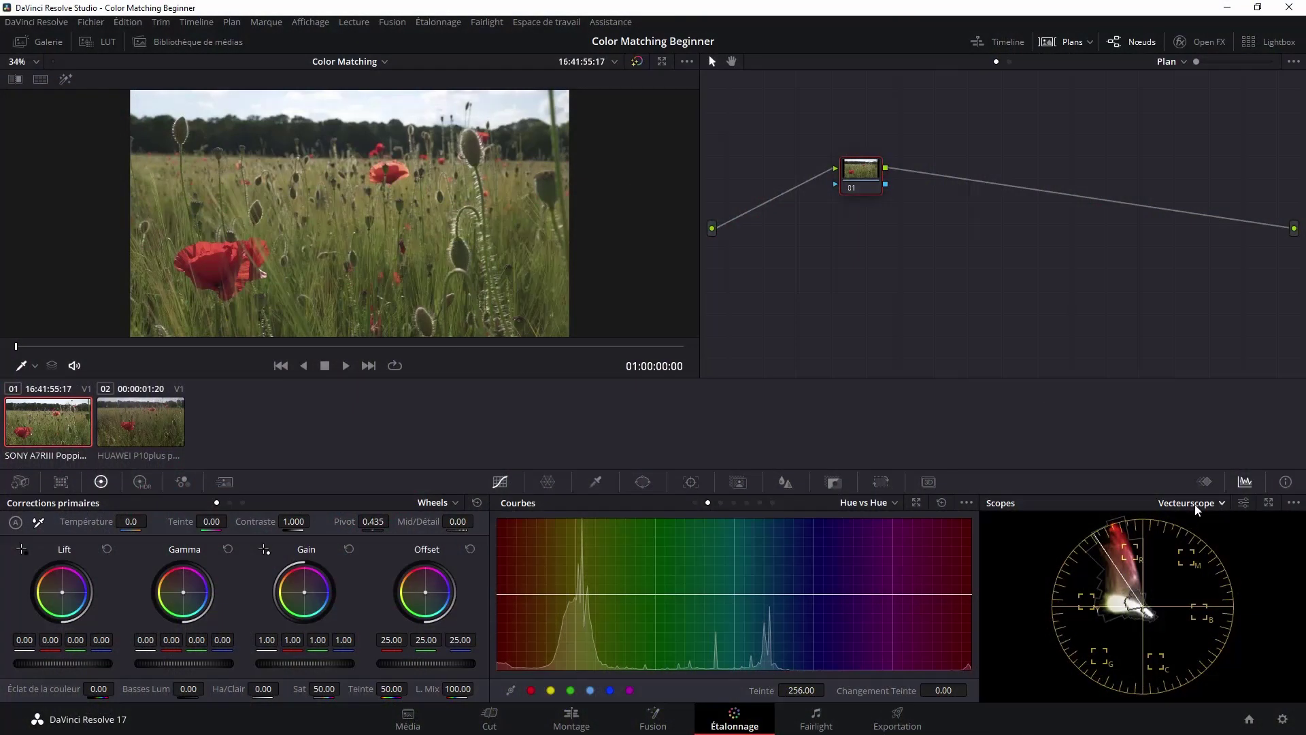
{"action": "left_click", "coordinate": [1197, 505]}
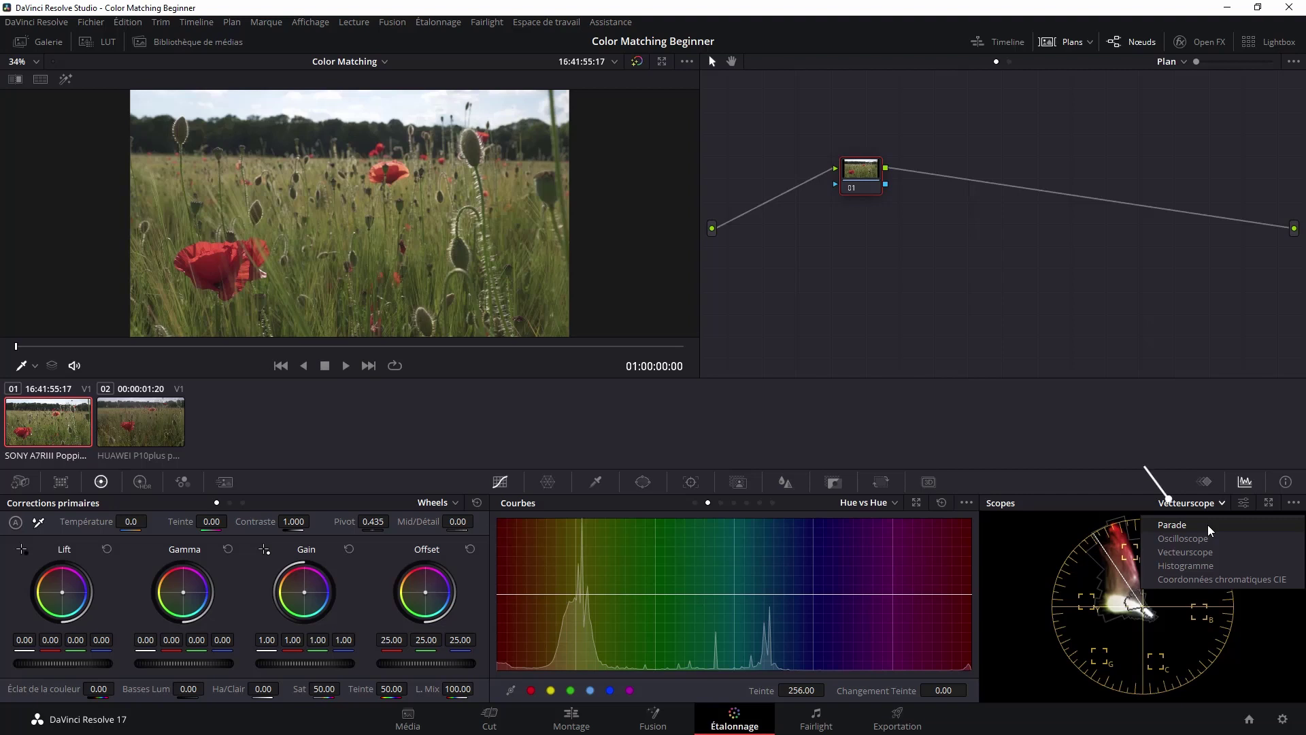
{"action": "left_click", "coordinate": [1207, 525]}
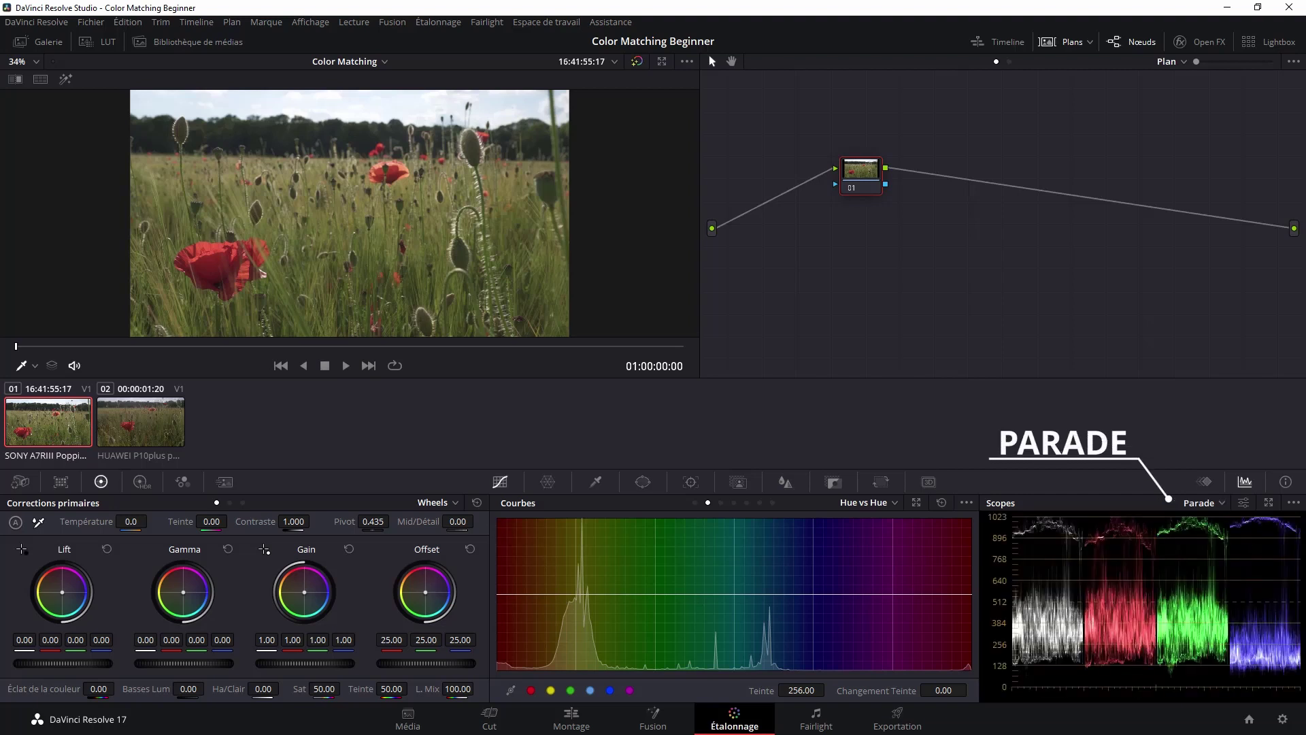
{"action": "left_click", "coordinate": [1244, 503]}
{"action": "left_click", "coordinate": [1175, 446]}
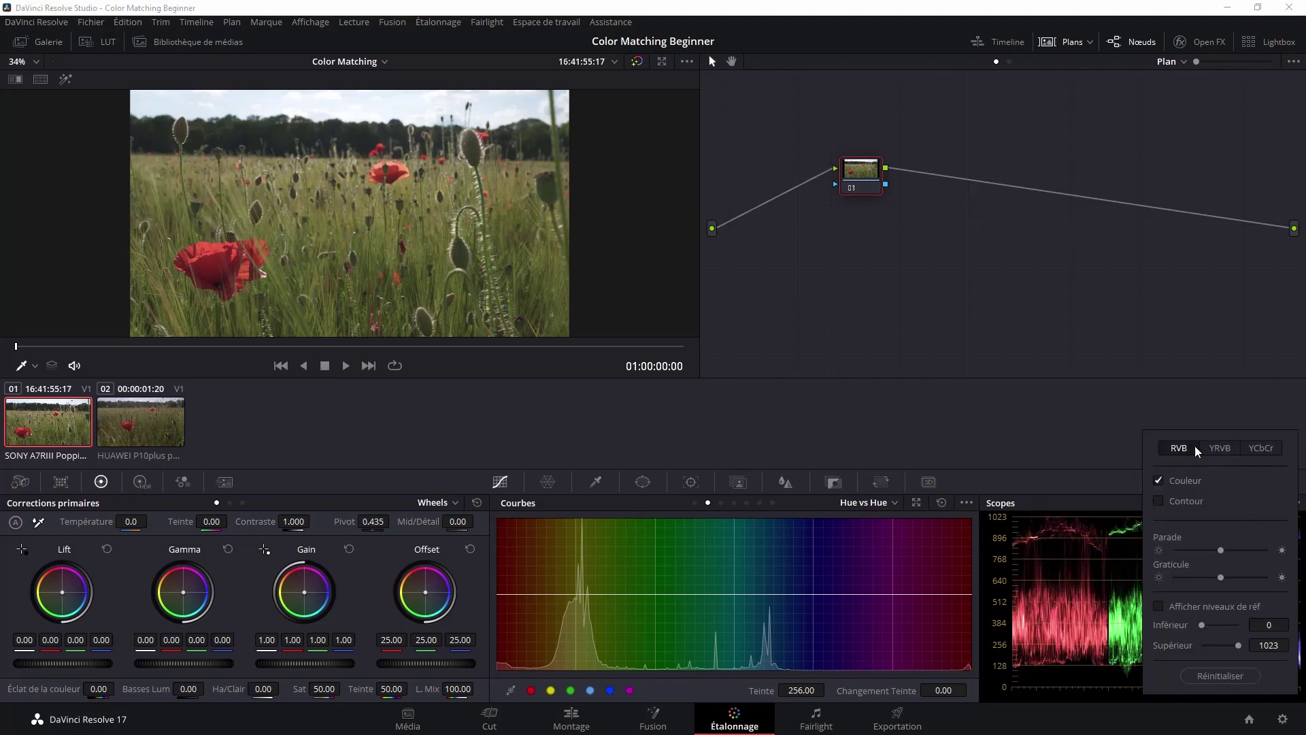
{"action": "left_click", "coordinate": [1219, 448]}
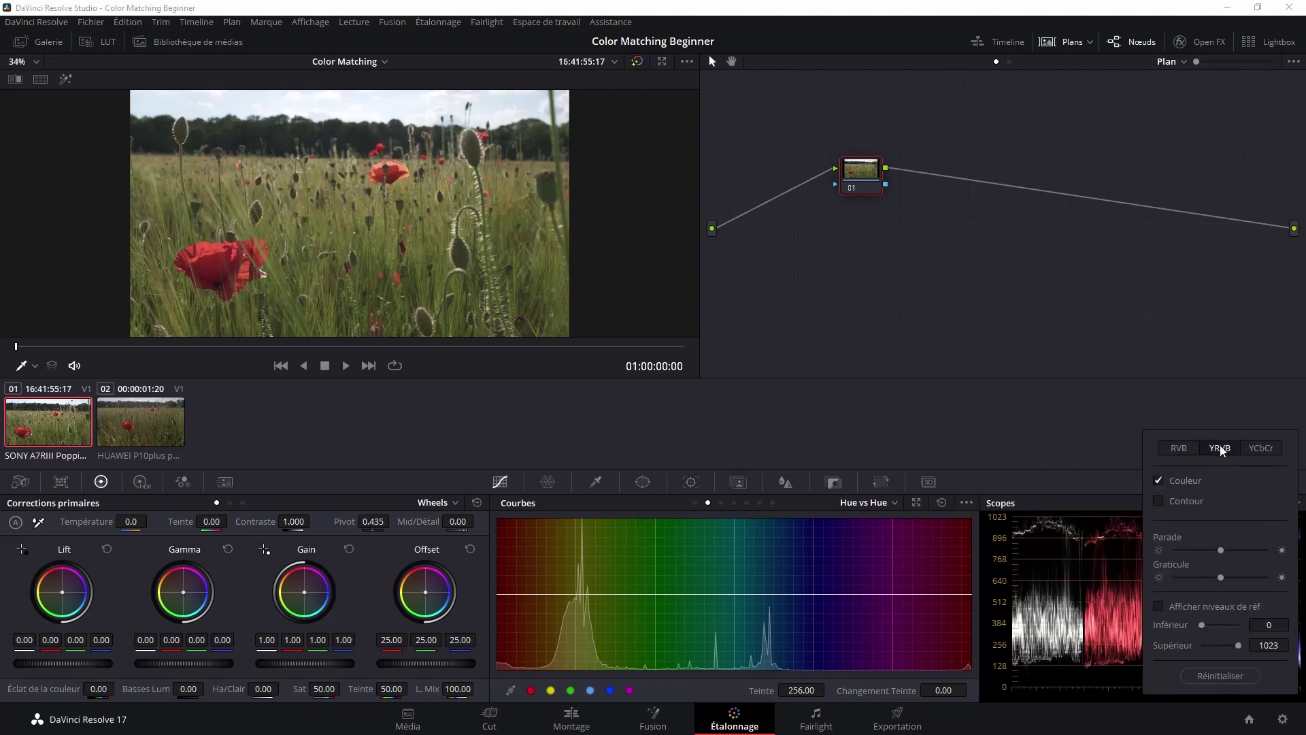
{"action": "left_click", "coordinate": [1112, 455]}
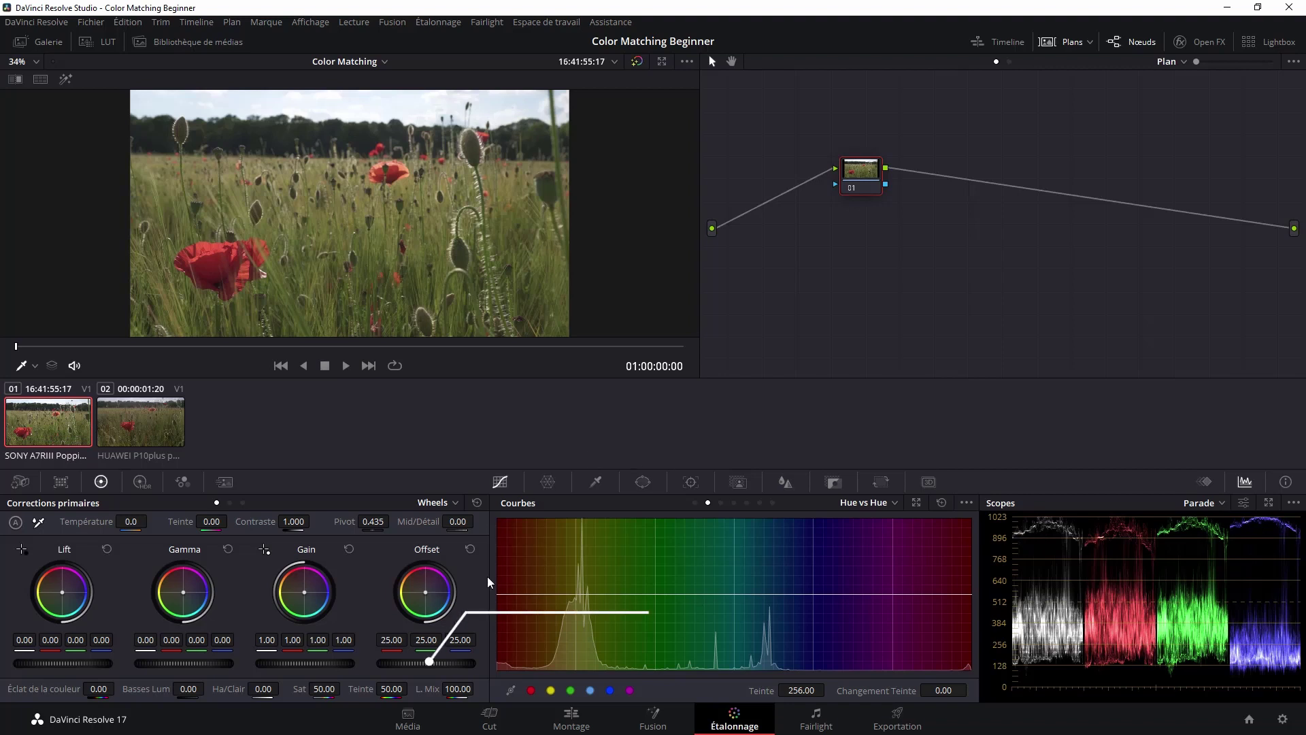
Try lowering the SONY clip's Offset to 15.55 and its Gain to 0.88, resetting each wheel after the trial.
{"action": "mouse_move", "coordinate": [455, 664]}
{"action": "left_mouse_down"}
{"action": "mouse_move", "coordinate": [381, 664]}
{"action": "mouse_move", "coordinate": [469, 661]}
{"action": "left_mouse_up"}
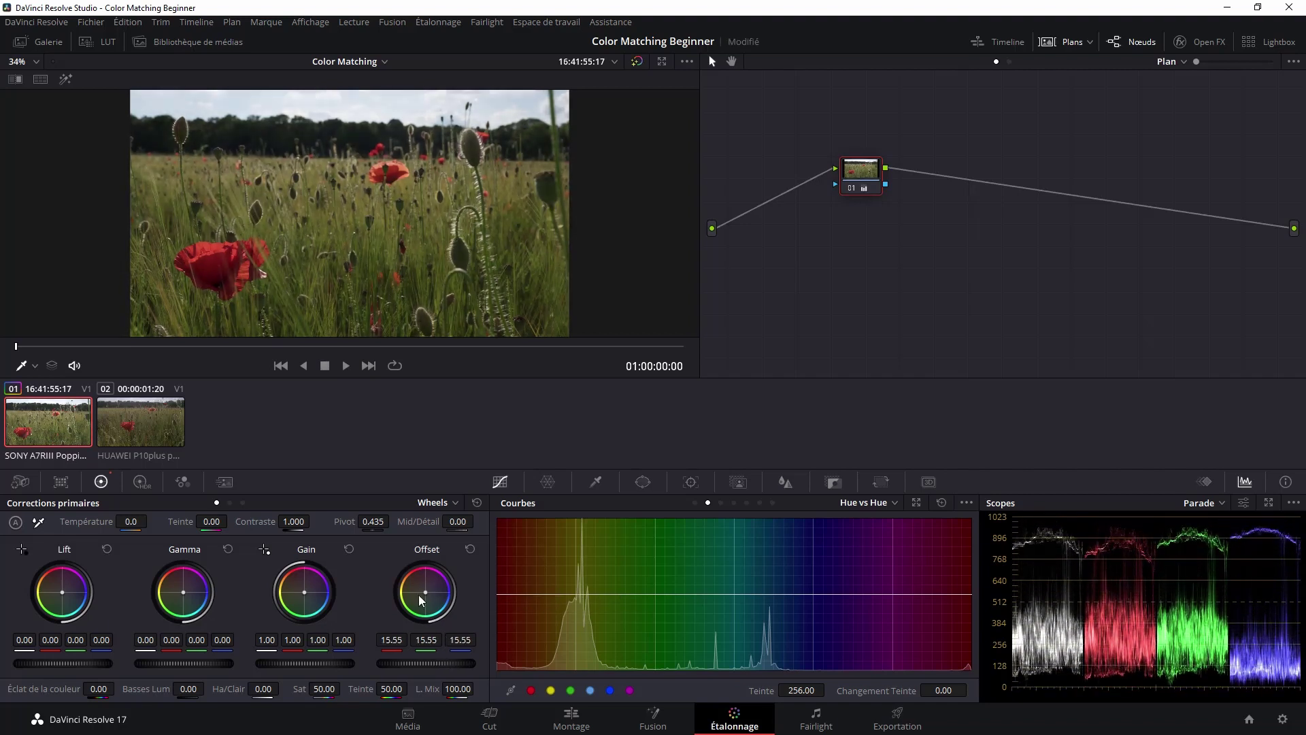
{"action": "left_click", "coordinate": [469, 549]}
{"action": "mouse_move", "coordinate": [329, 665]}
{"action": "left_mouse_down"}
{"action": "mouse_move", "coordinate": [304, 664]}
{"action": "mouse_move", "coordinate": [314, 665]}
{"action": "left_mouse_up"}
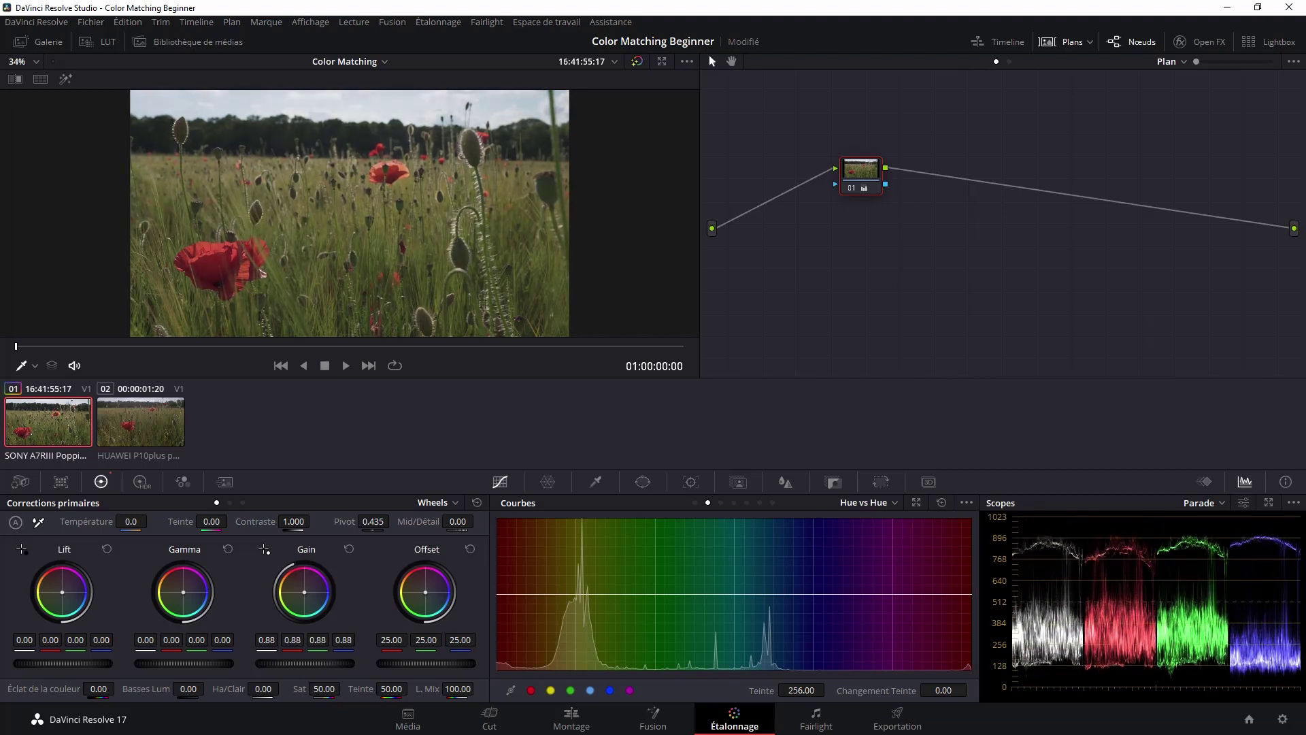
{"action": "left_click", "coordinate": [351, 550]}
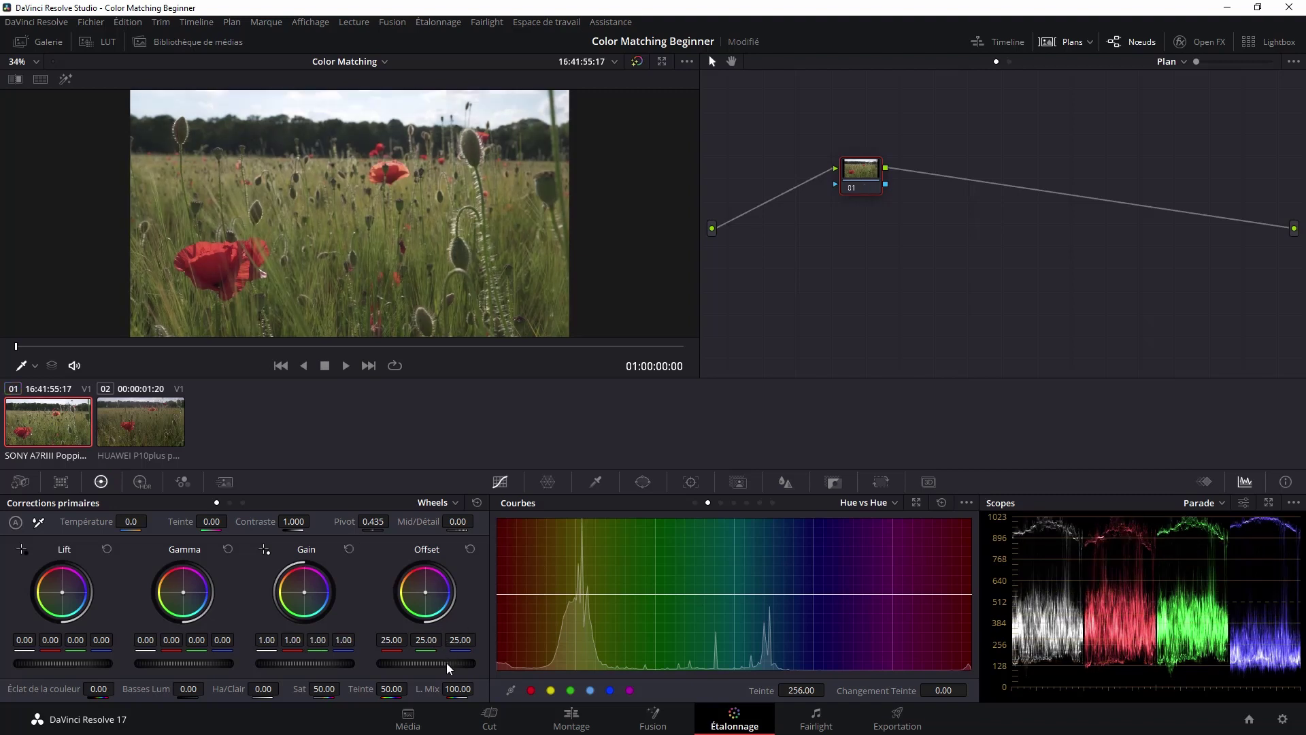
Lower the SONY clip's Offset to 17.15 and capture the frame as a reference image.
{"action": "left_click_drag", "start_coordinate": [446, 662], "coordinate": [408, 663]}
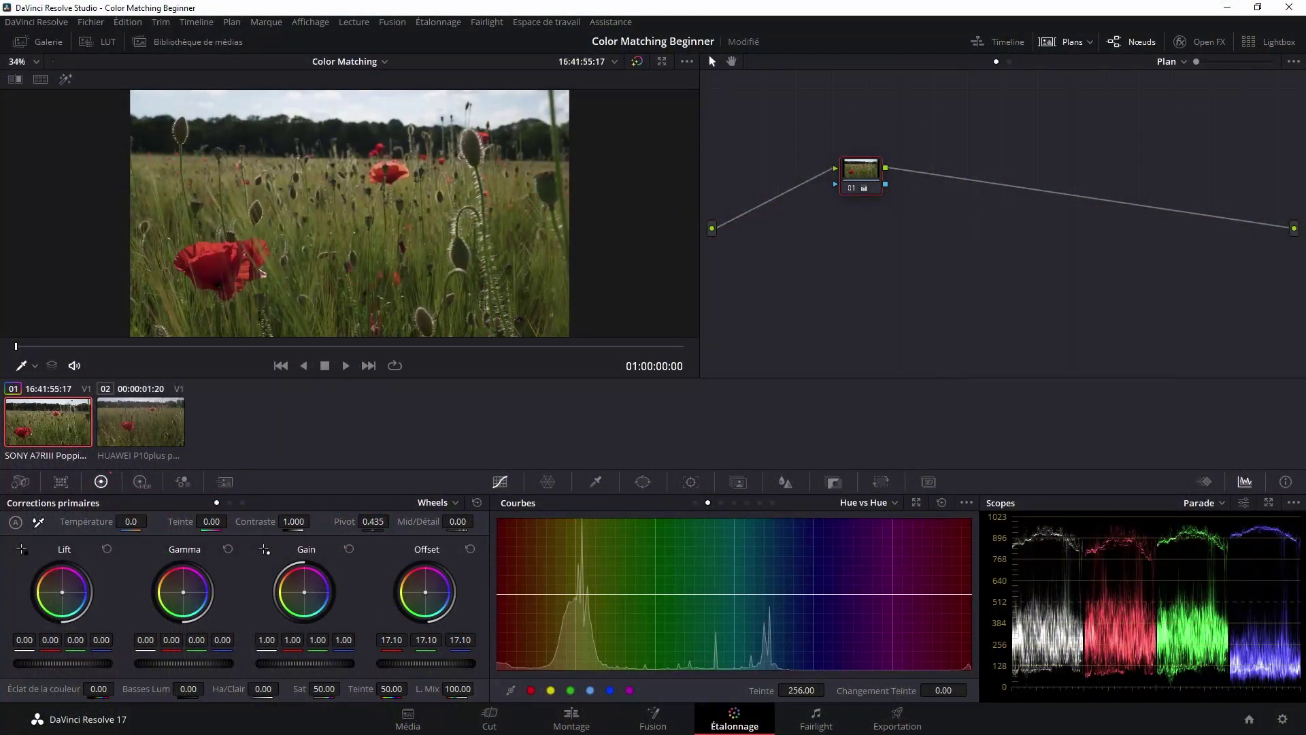
{"action": "left_click_drag", "start_coordinate": [425, 663], "coordinate": [430, 664]}
{"action": "right_click", "coordinate": [334, 205]}
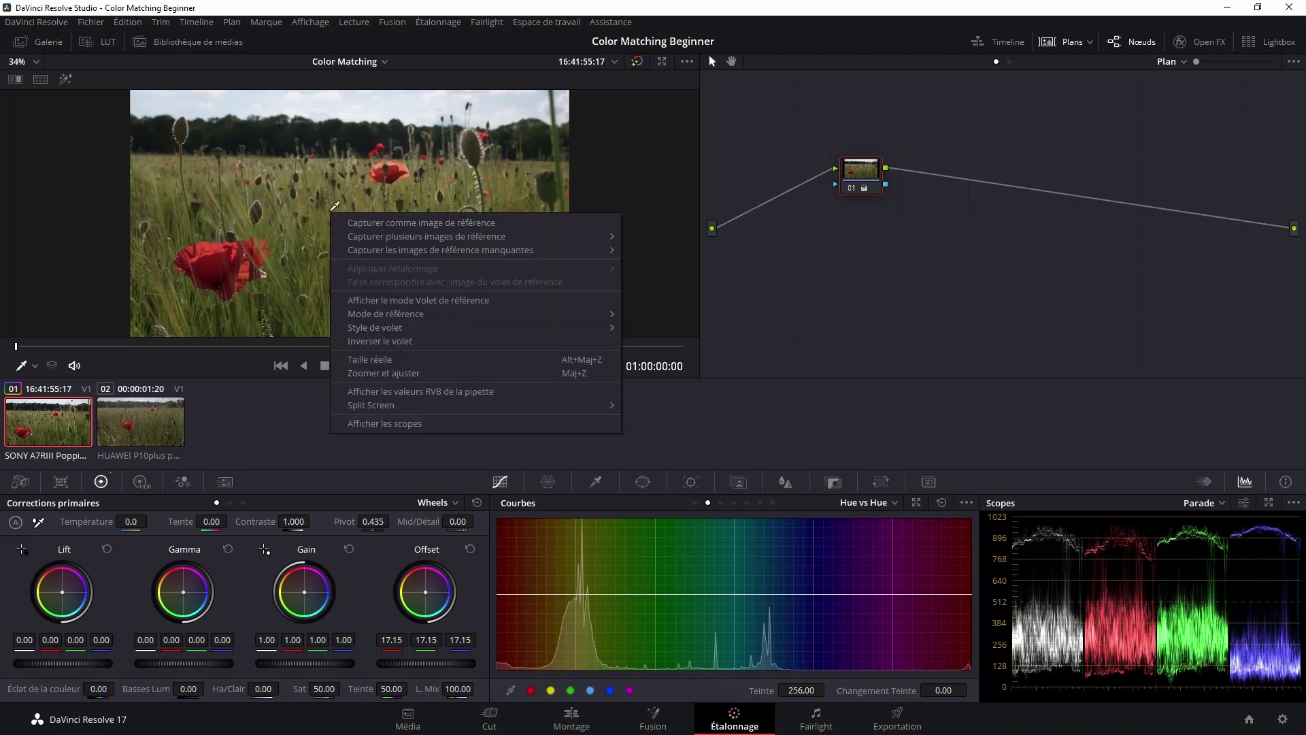
{"action": "left_click", "coordinate": [485, 221]}
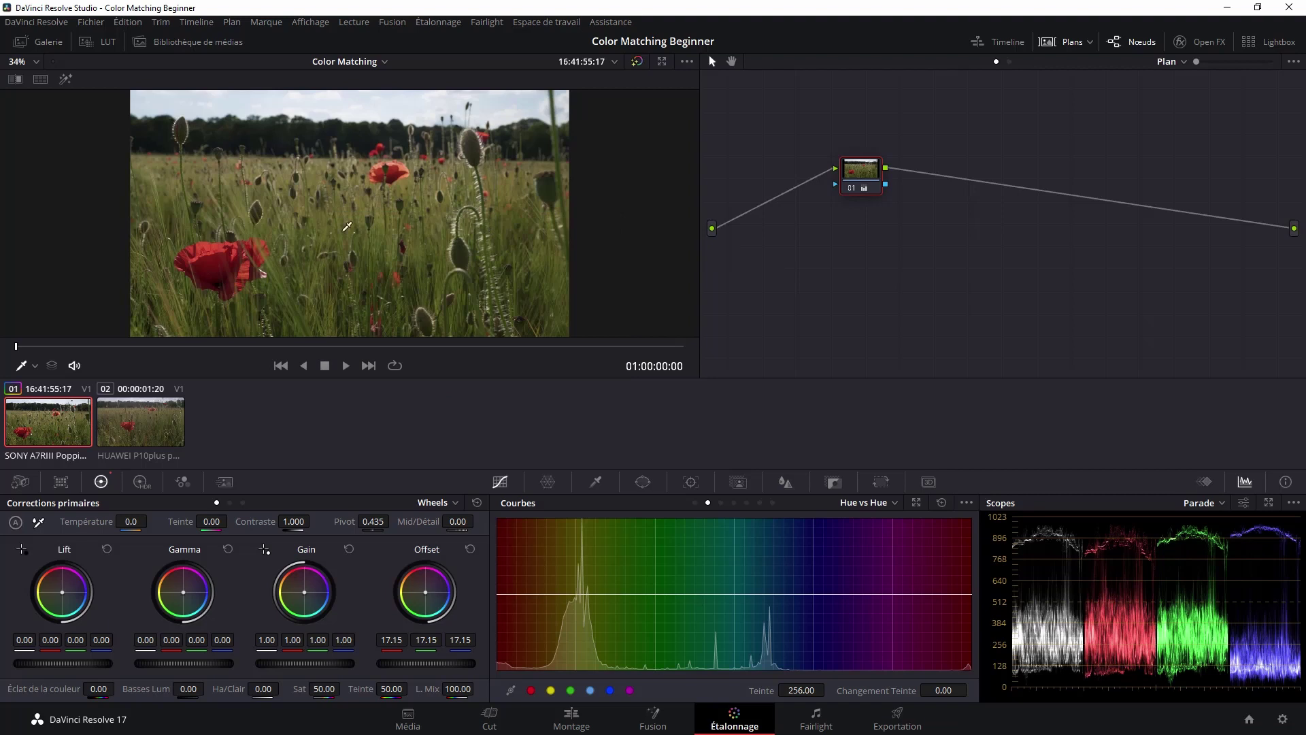
Show the captured SONY reference image from the gallery as a wipe over the HUAWEI clip.
{"action": "left_click", "coordinate": [48, 45]}
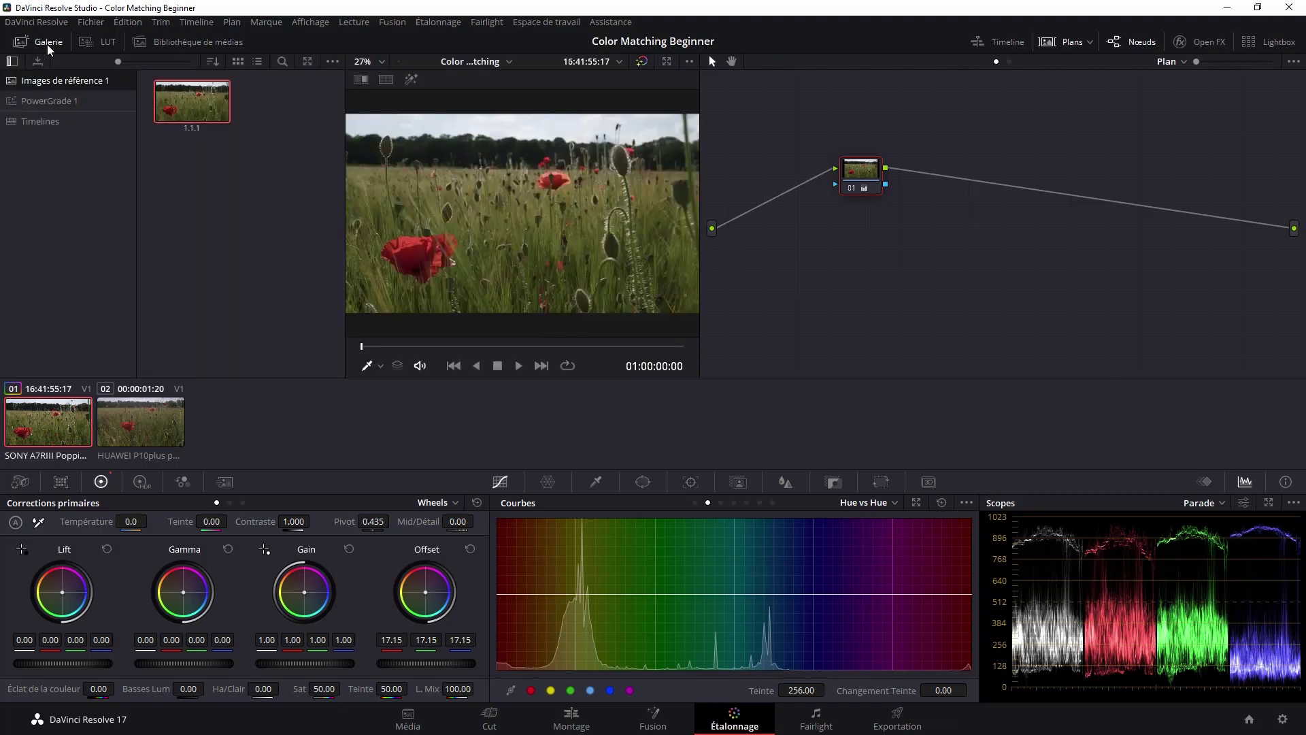
{"action": "left_click", "coordinate": [44, 80]}
{"action": "right_click", "coordinate": [186, 101]}
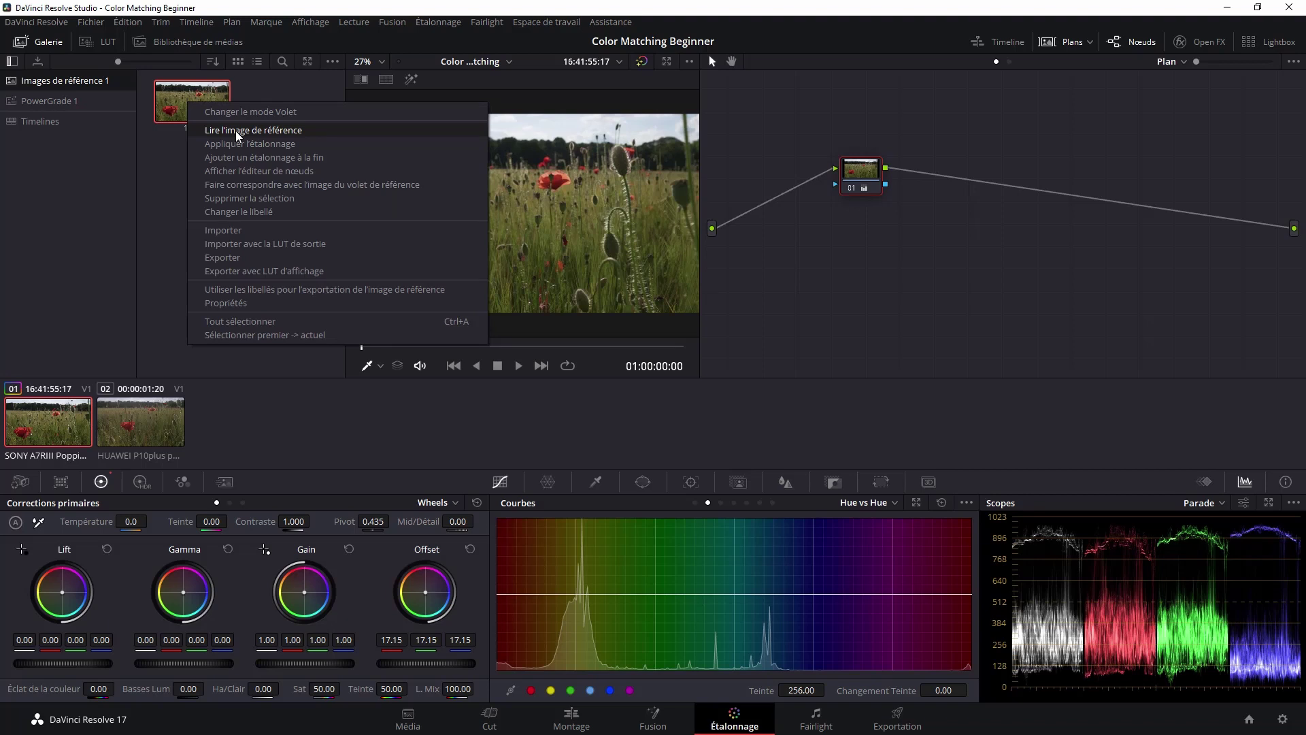
{"action": "left_click", "coordinate": [235, 131]}
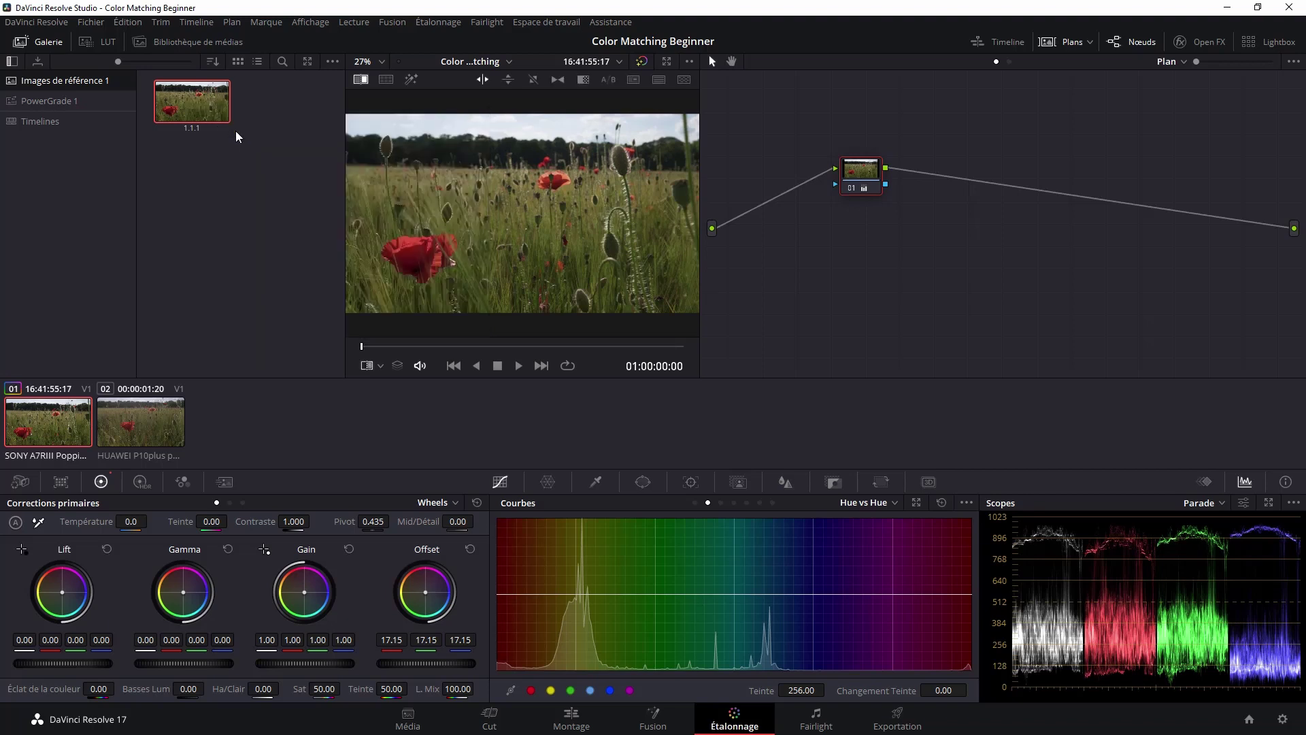
{"action": "key", "text": "space"}
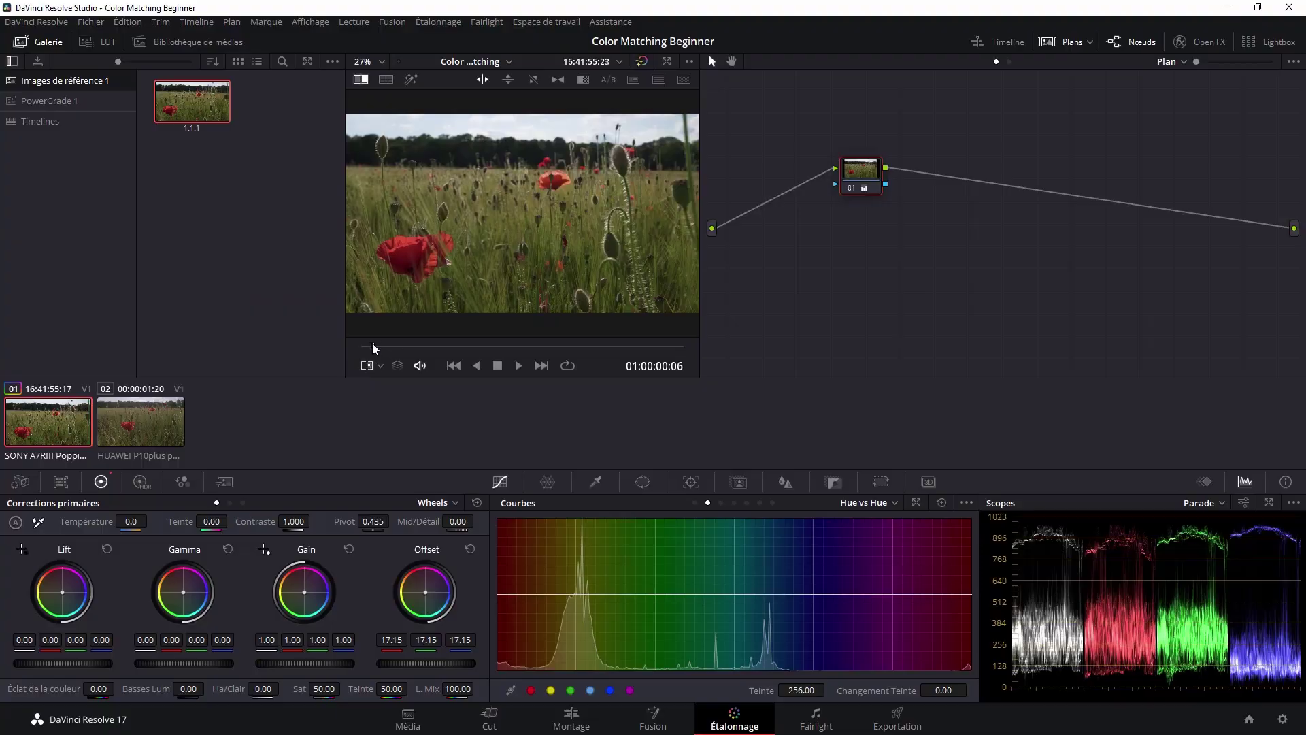
{"action": "key", "text": "ctrl+f"}
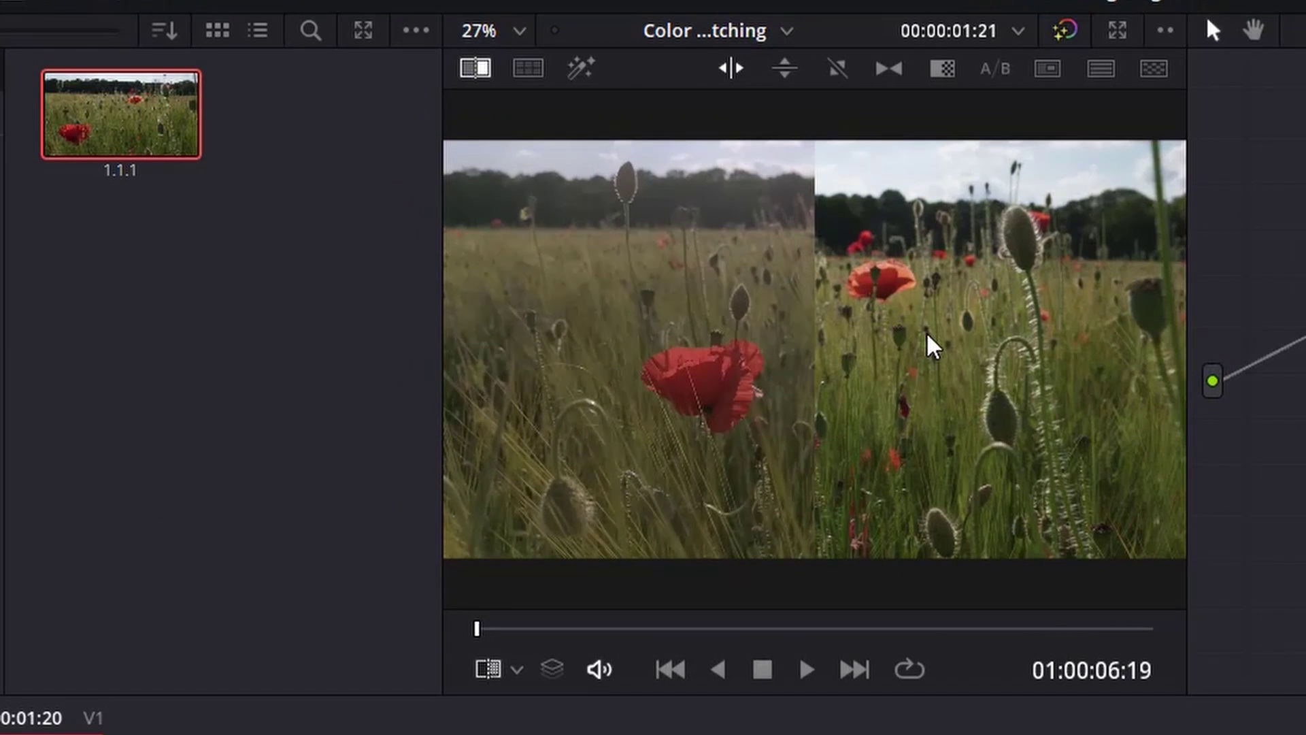
Examine the wipe display and its reference modes, and shift the vertical divider slightly across the image.
{"action": "left_click", "coordinate": [479, 70]}
{"action": "left_click", "coordinate": [481, 69]}
{"action": "left_click", "coordinate": [521, 674]}
{"action": "left_click", "coordinate": [523, 674]}
{"action": "mouse_move", "coordinate": [817, 409]}
{"action": "left_mouse_down"}
{"action": "mouse_move", "coordinate": [860, 399]}
{"action": "mouse_move", "coordinate": [715, 400]}
{"action": "mouse_move", "coordinate": [846, 399]}
{"action": "mouse_move", "coordinate": [825, 397]}
{"action": "left_mouse_up"}
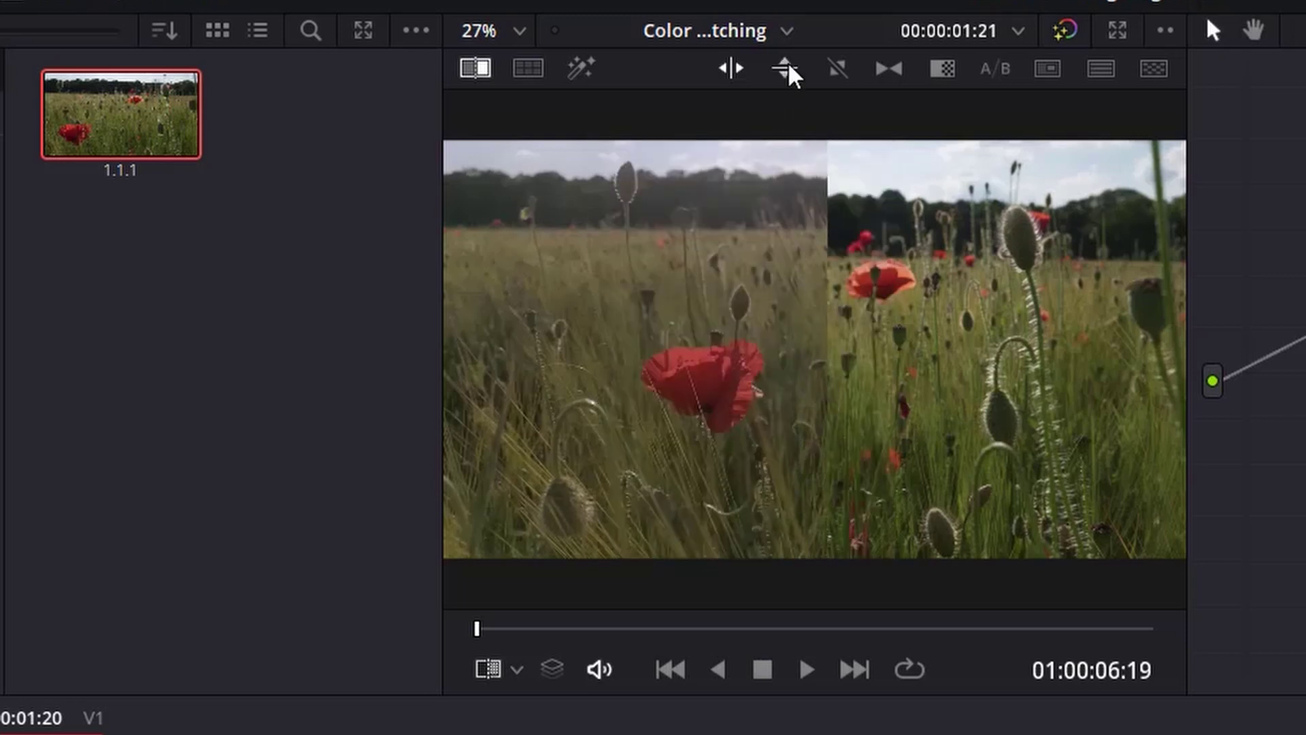
Preview the horizontal, striped, checkerboard and box wipe styles between the HUAWEI clip and the reference image.
{"action": "left_click", "coordinate": [788, 71]}
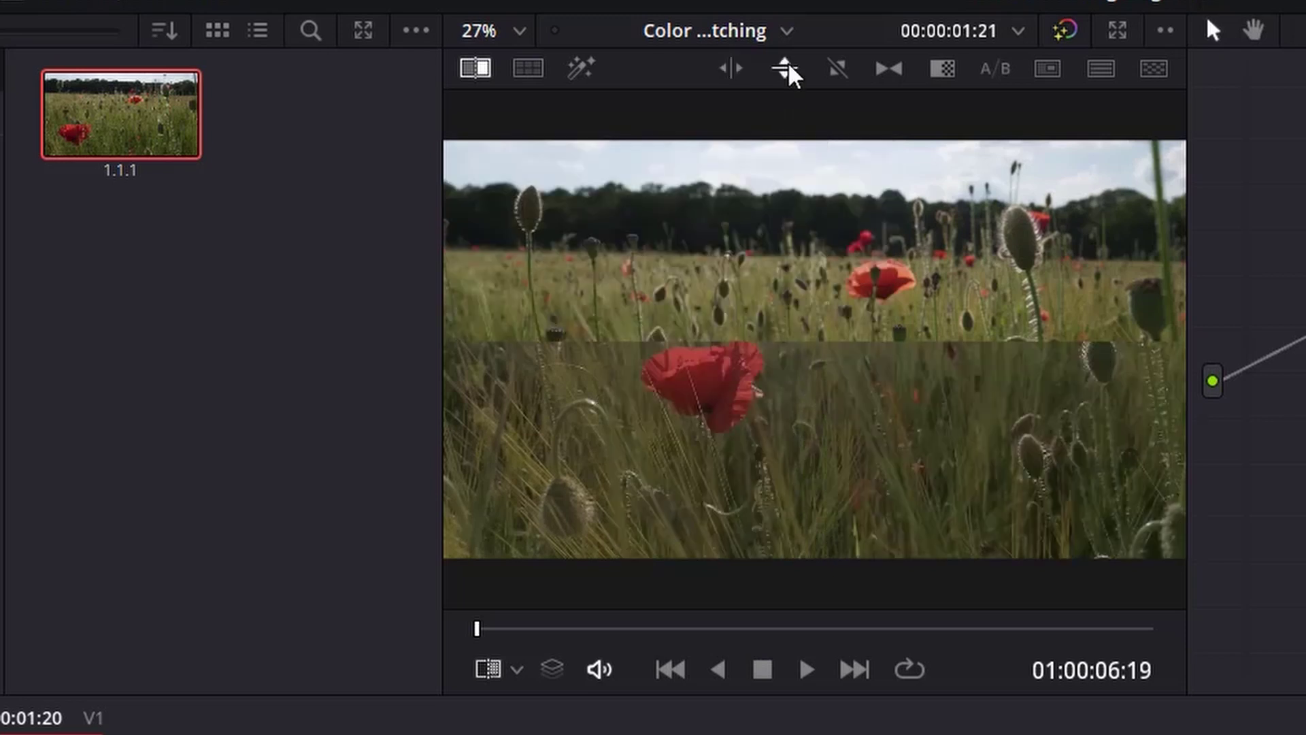
{"action": "left_click", "coordinate": [1094, 72]}
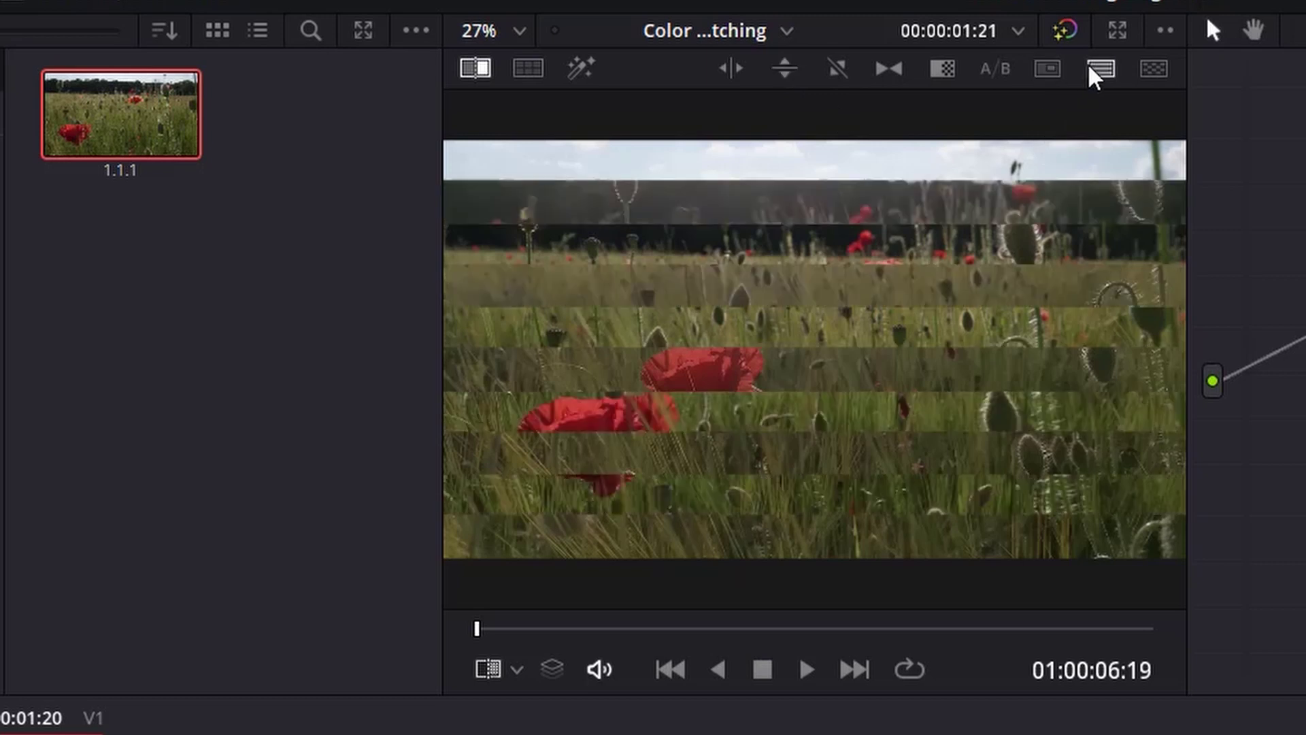
{"action": "left_click", "coordinate": [1153, 69]}
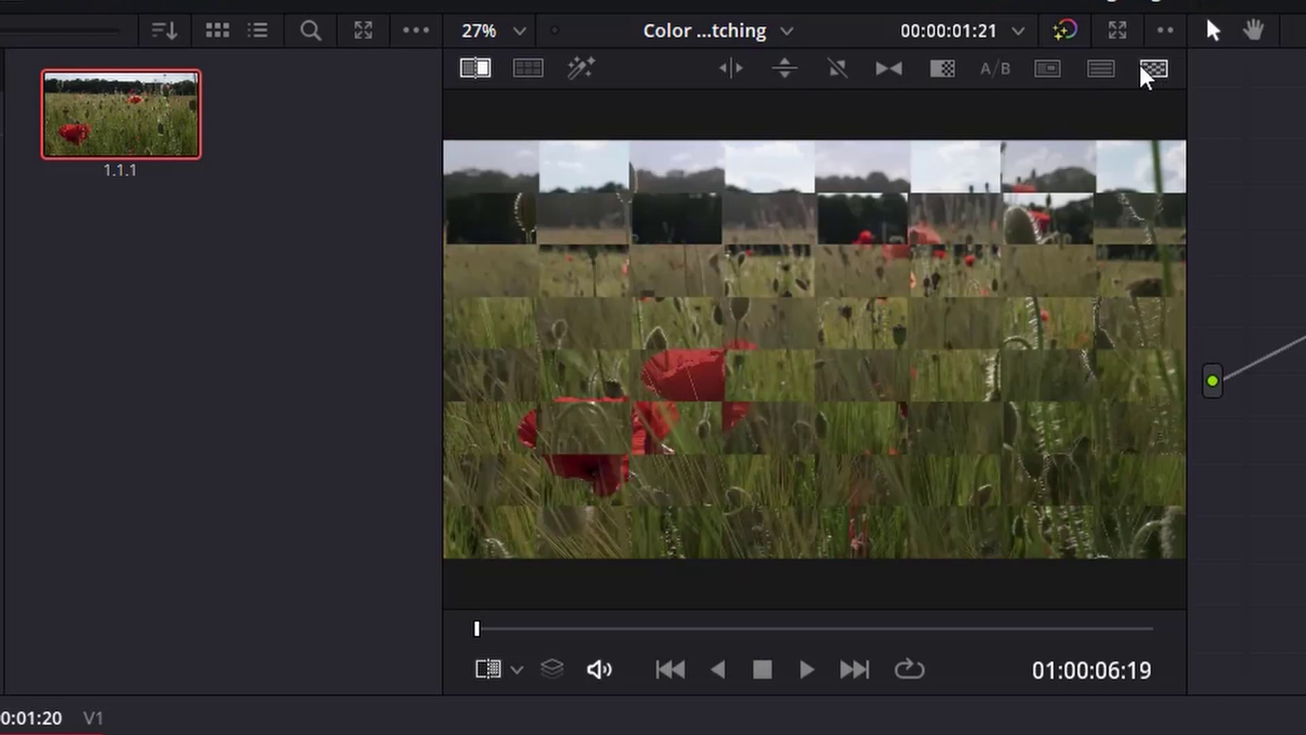
{"action": "left_click", "coordinate": [1062, 75]}
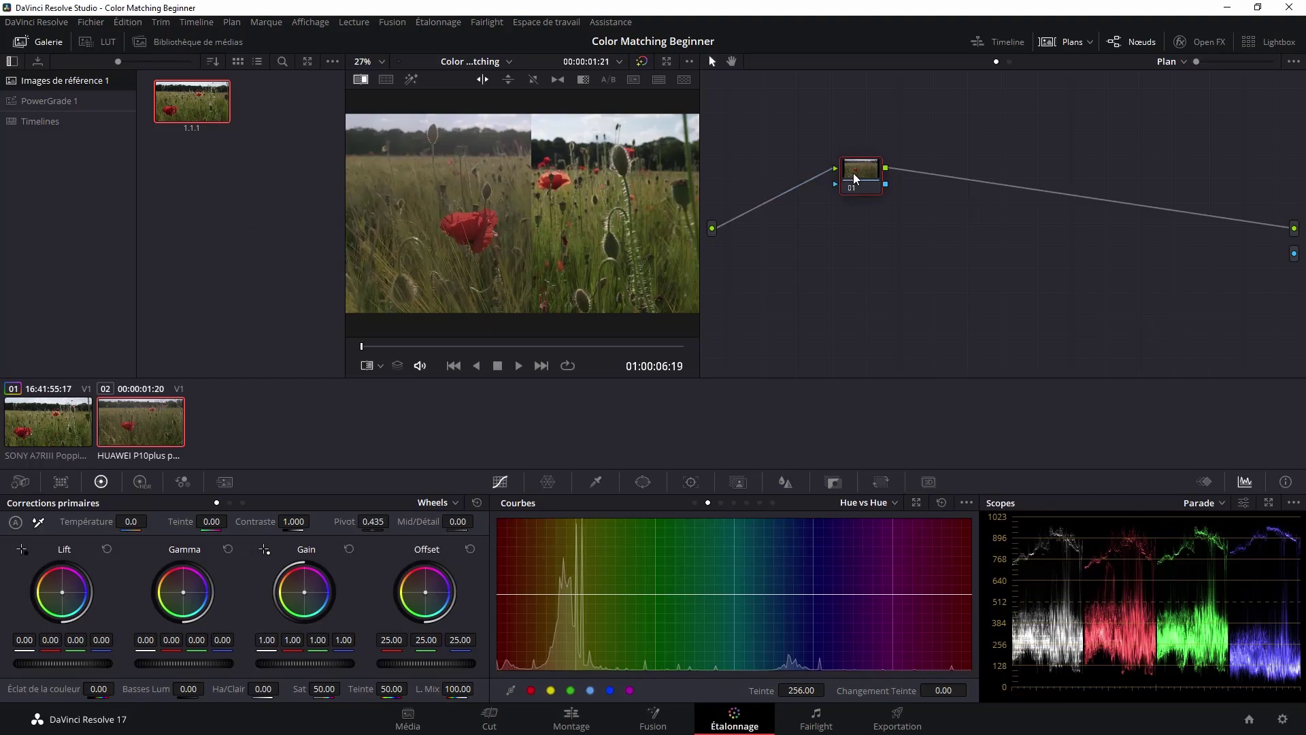
Label the HUAWEI clip's first node EXP and set its contrast to 1.250 and pivot to 0.347.
{"action": "right_click", "coordinate": [853, 173]}
{"action": "left_click", "coordinate": [881, 198]}
{"action": "type", "text": "P"}
{"action": "key", "text": "Return"}
{"action": "left_click_drag", "start_coordinate": [294, 523], "coordinate": [393, 521]}
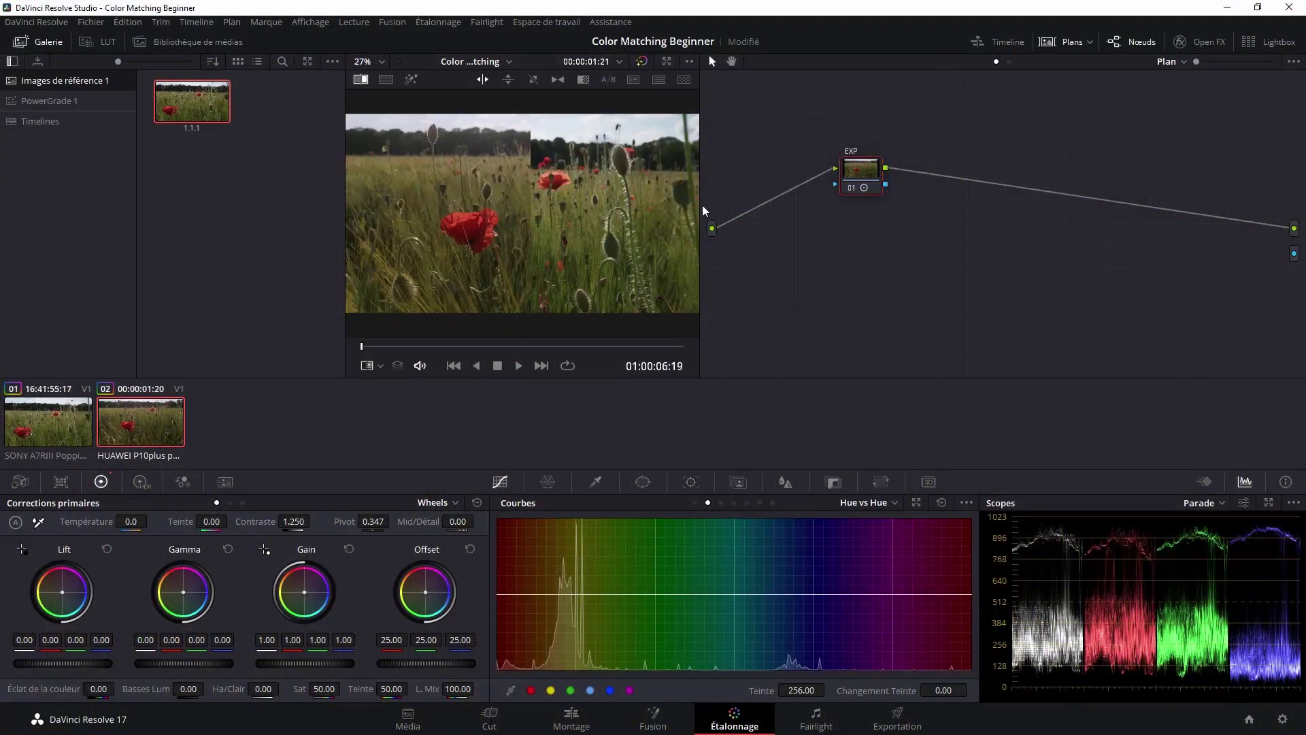
Add a serial corrector node after EXP, label it BDB and space it slightly away from EXP.
{"action": "right_click", "coordinate": [869, 173]}
{"action": "mouse_move", "coordinate": [1030, 242]}
{"action": "left_click", "coordinate": [1073, 239]}
{"action": "right_click", "coordinate": [932, 176]}
{"action": "left_click", "coordinate": [953, 197]}
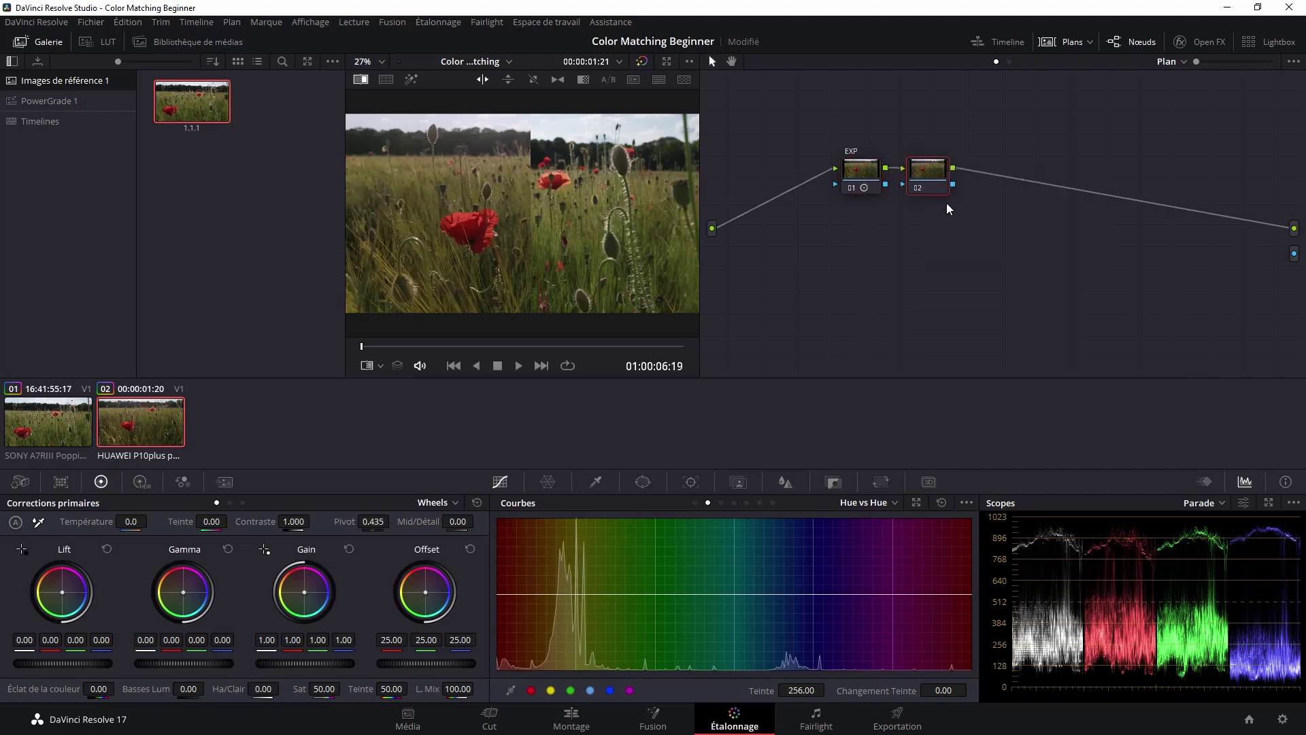
{"action": "type", "text": "BDB"}
{"action": "left_click_drag", "start_coordinate": [933, 172], "coordinate": [951, 171]}
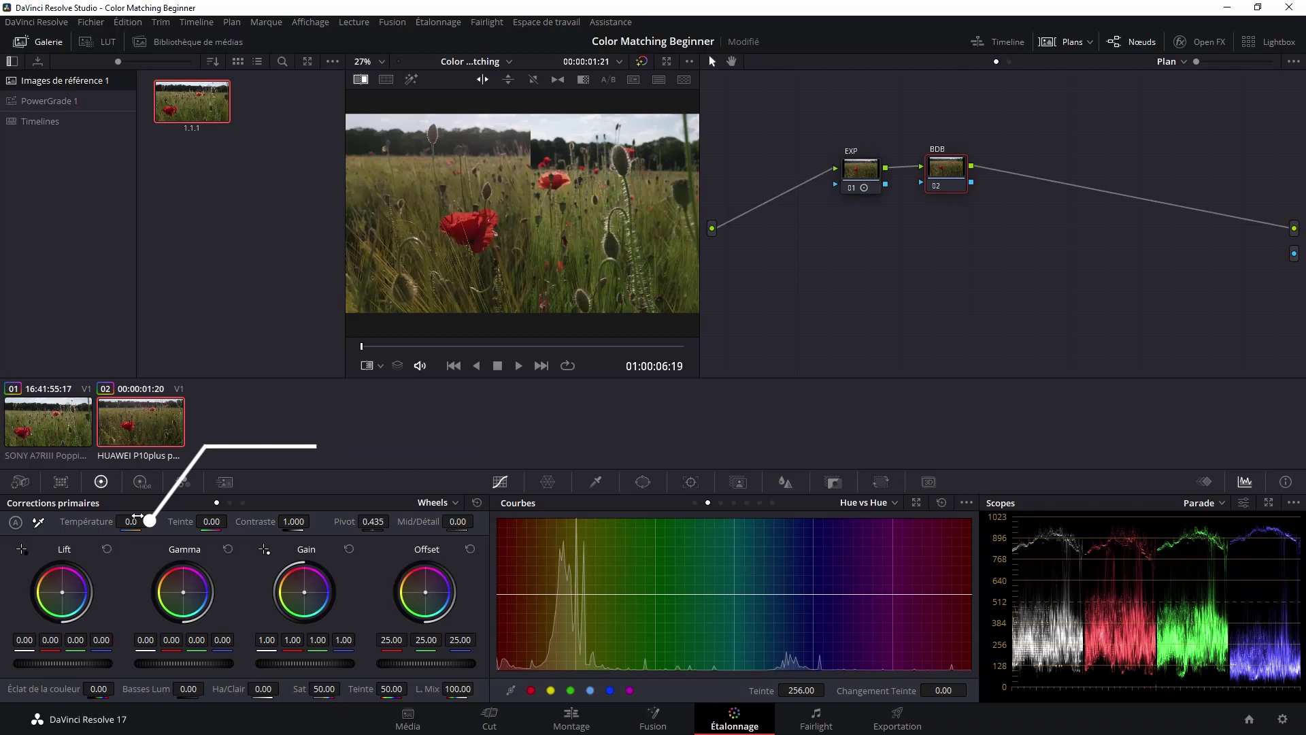
Compare temperature settings on the BDB node, including -50.0, and leave it at -80.0.
{"action": "mouse_move", "coordinate": [138, 518]}
{"action": "left_mouse_down"}
{"action": "mouse_move", "coordinate": [120, 519]}
{"action": "mouse_move", "coordinate": [163, 521]}
{"action": "mouse_move", "coordinate": [126, 521]}
{"action": "left_mouse_up"}
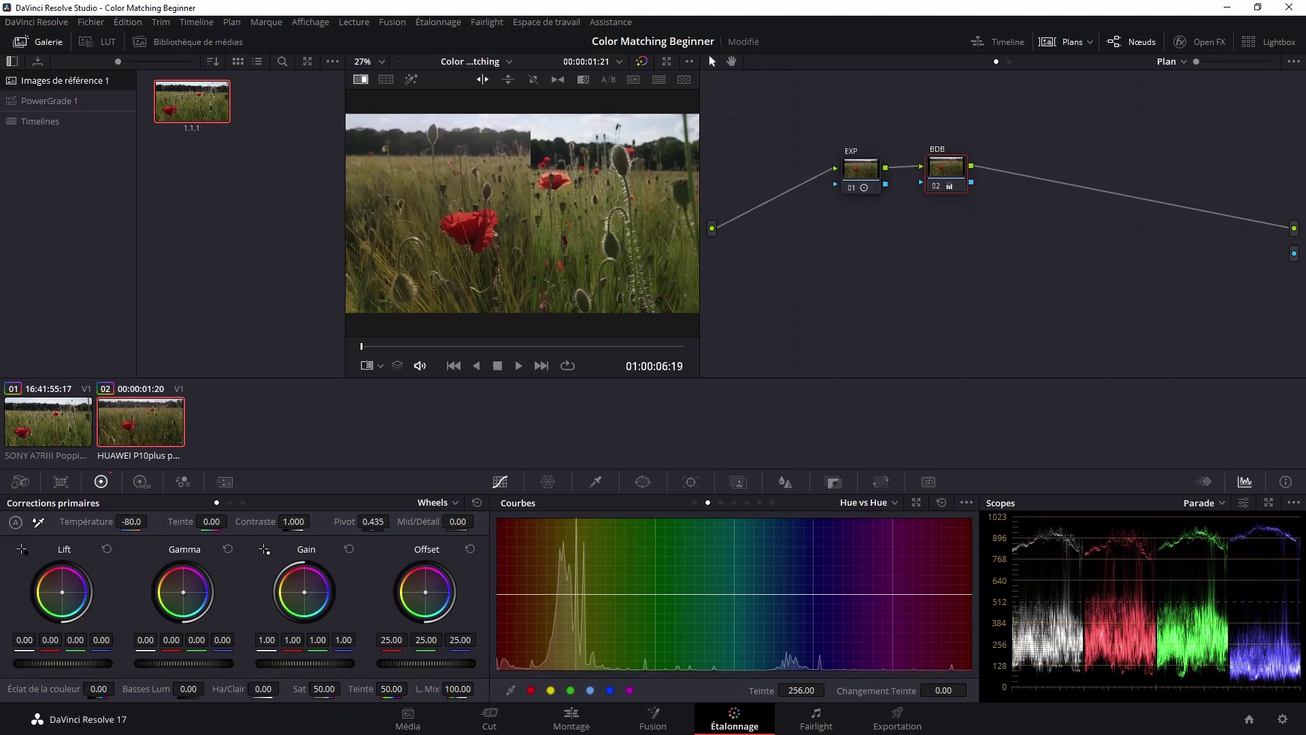
{"action": "key", "text": "ctrl+s"}
{"action": "double_click", "coordinate": [94, 522]}
{"action": "mouse_move", "coordinate": [133, 521]}
{"action": "left_mouse_down"}
{"action": "mouse_move", "coordinate": [151, 522]}
{"action": "mouse_move", "coordinate": [134, 521]}
{"action": "left_mouse_up"}
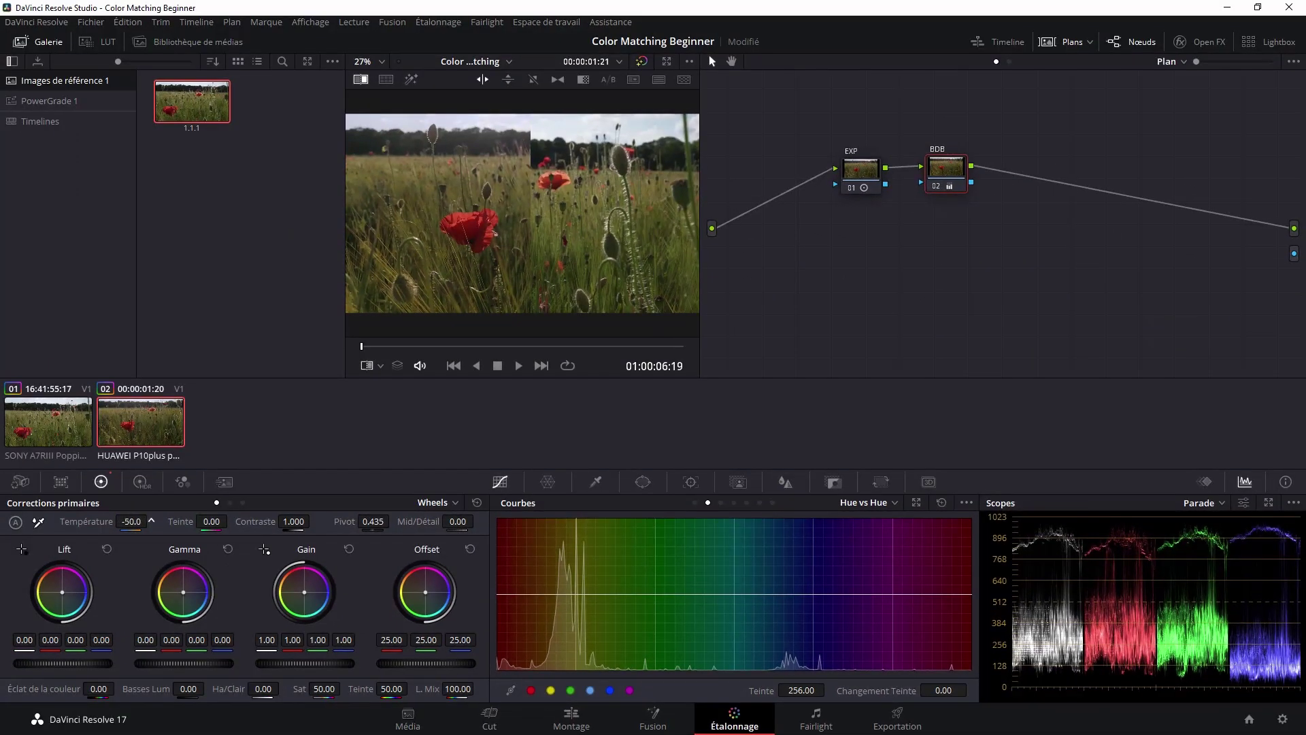
{"action": "left_click_drag", "start_coordinate": [151, 521], "coordinate": [150, 521]}
Try shifting the BDB node's tint, including to -36.50, and reset it.
{"action": "left_click_drag", "start_coordinate": [218, 520], "coordinate": [231, 521]}
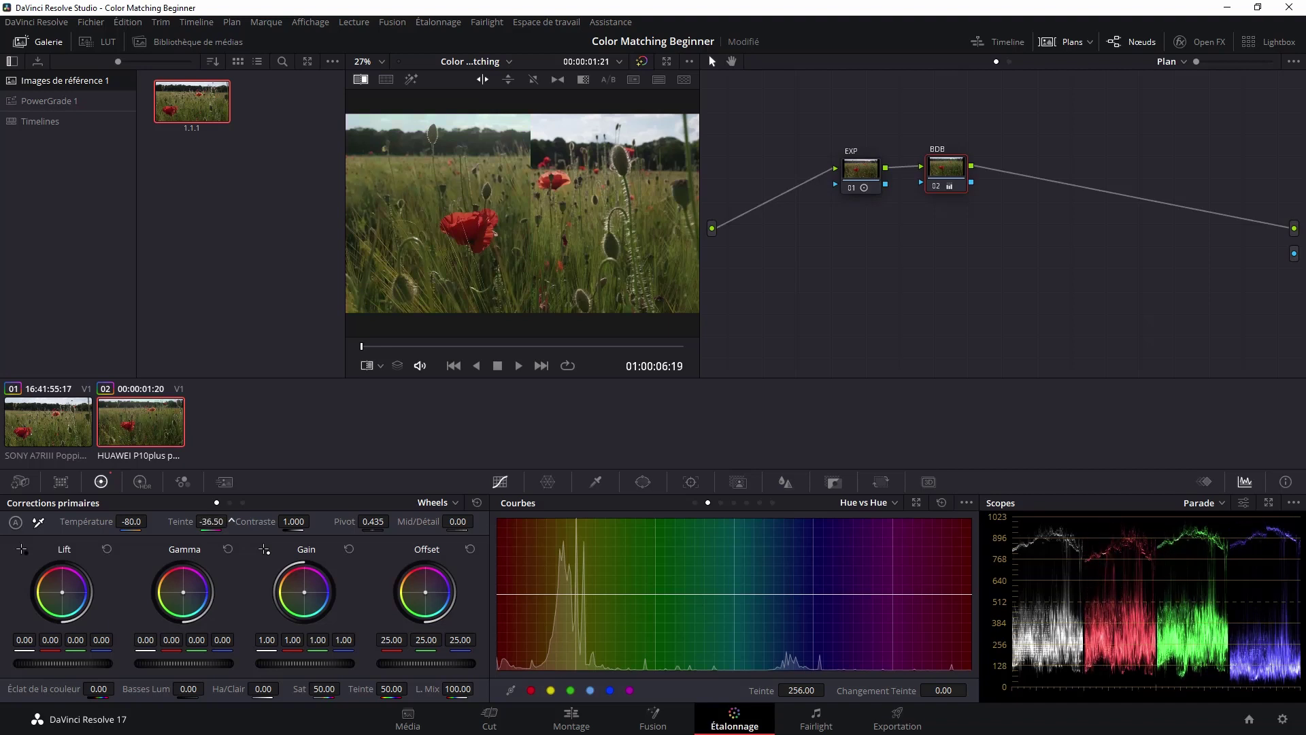
{"action": "double_click", "coordinate": [191, 527]}
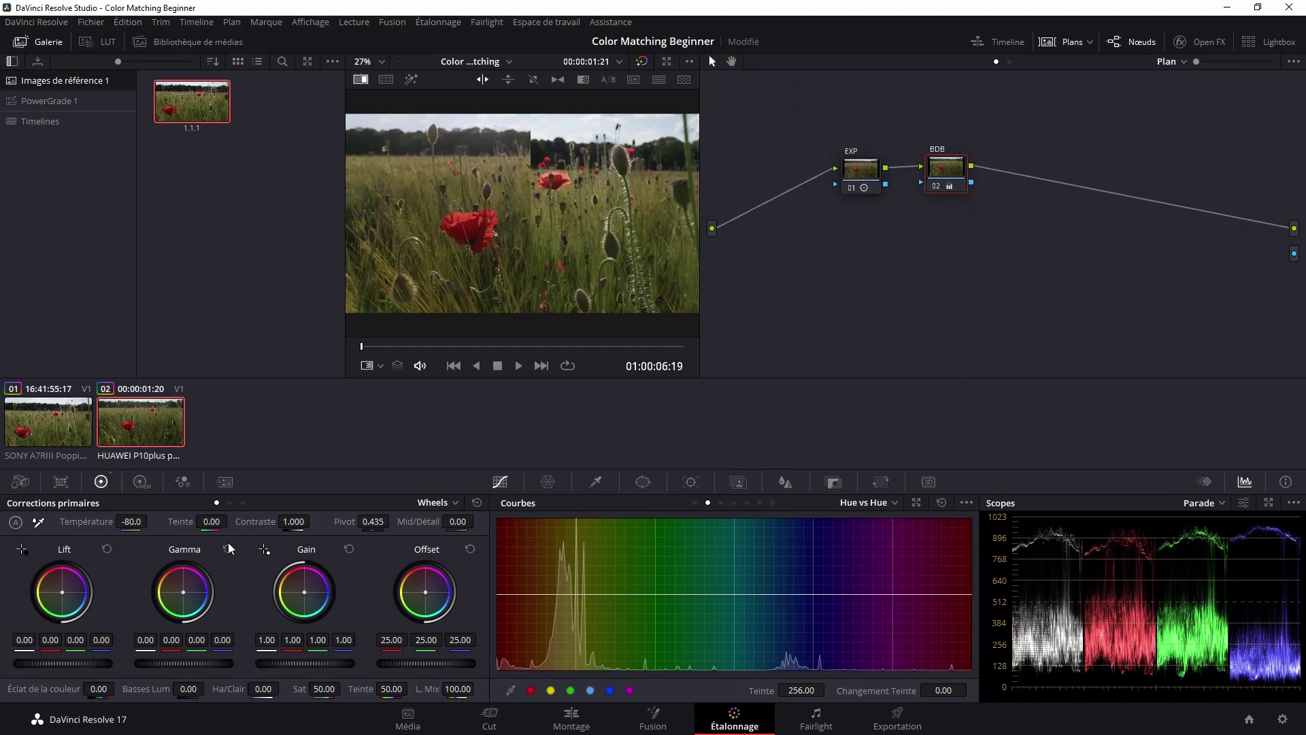
{"action": "left_click_drag", "start_coordinate": [202, 522], "coordinate": [198, 522]}
{"action": "double_click", "coordinate": [168, 522]}
Add a serial corrector node after BDB, label it Colors and place it beneath the EXP node.
{"action": "right_click", "coordinate": [945, 169]}
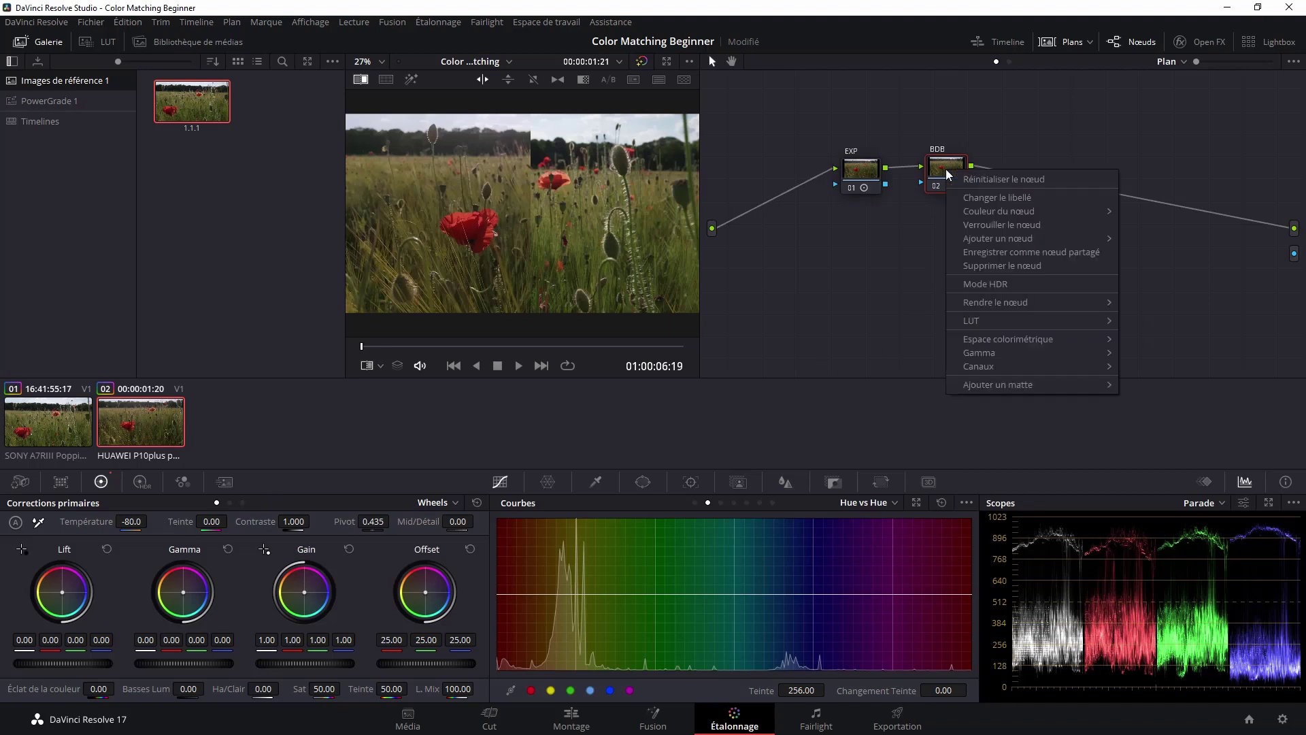
{"action": "mouse_move", "coordinate": [990, 236]}
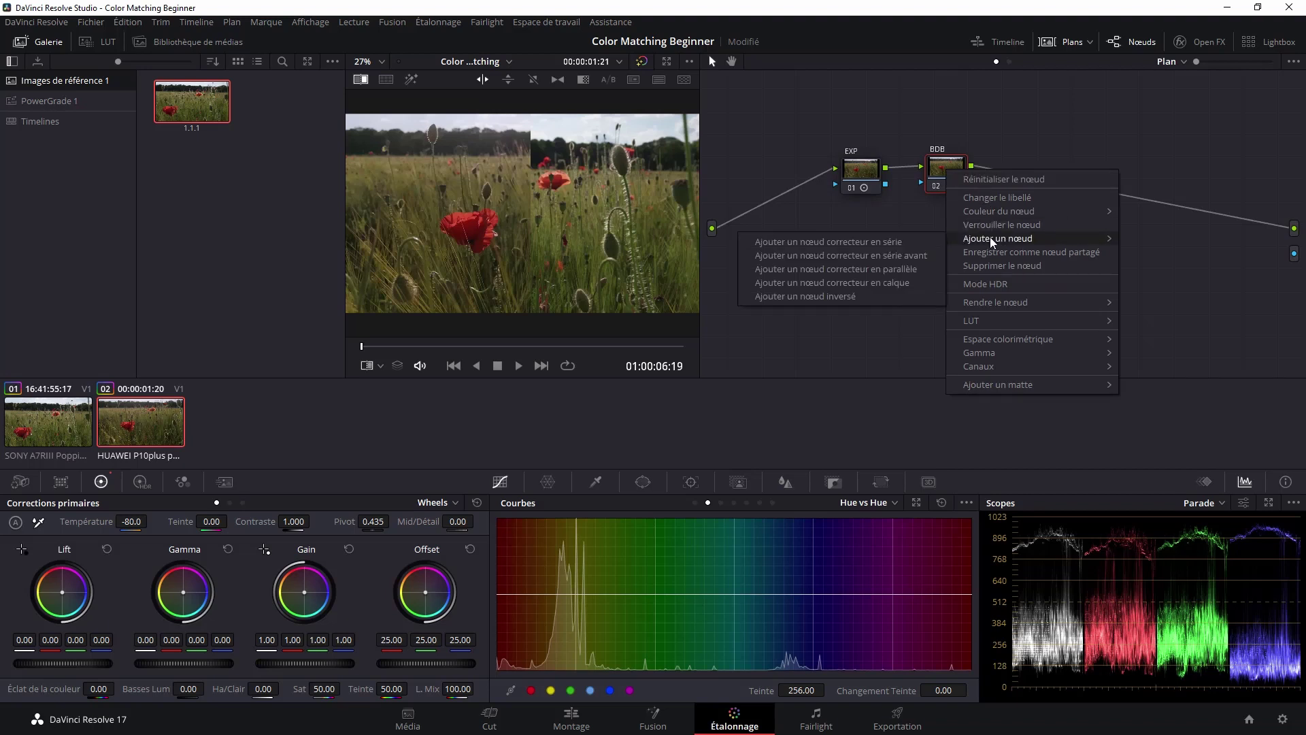
{"action": "left_click", "coordinate": [883, 244]}
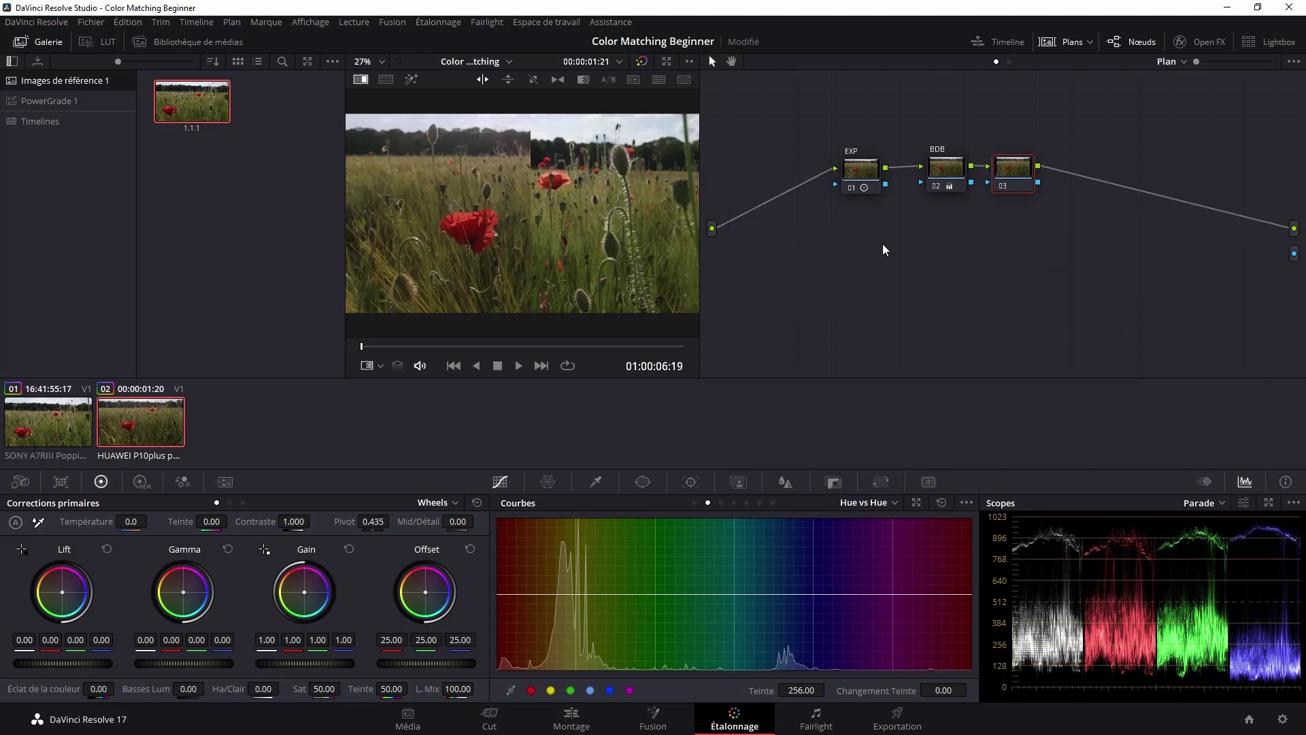
{"action": "right_click", "coordinate": [1020, 163]}
{"action": "left_click", "coordinate": [1039, 191]}
{"action": "left_click_drag", "start_coordinate": [1013, 167], "coordinate": [858, 246]}
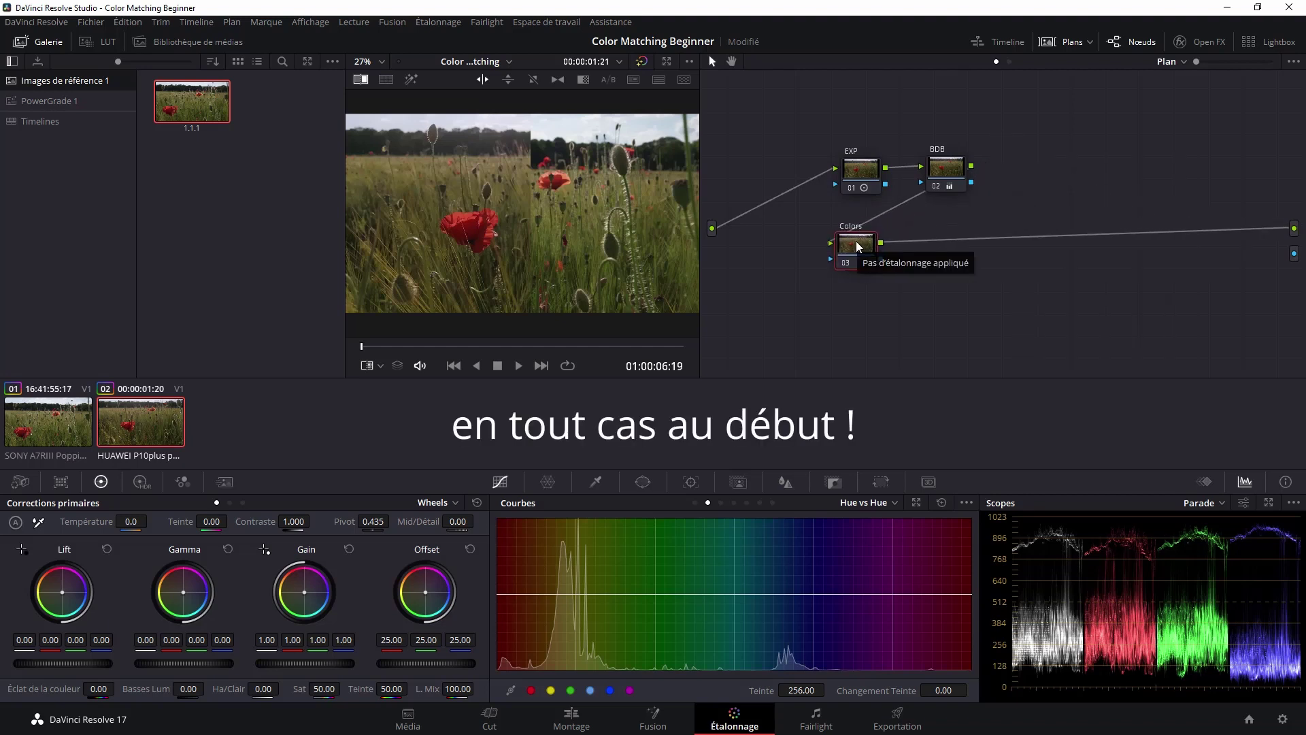
Review the Custom, Hue vs Hue and Hue vs Sat curves for the Colors node, return to Hue vs Hue and save the project.
{"action": "left_click", "coordinate": [695, 503]}
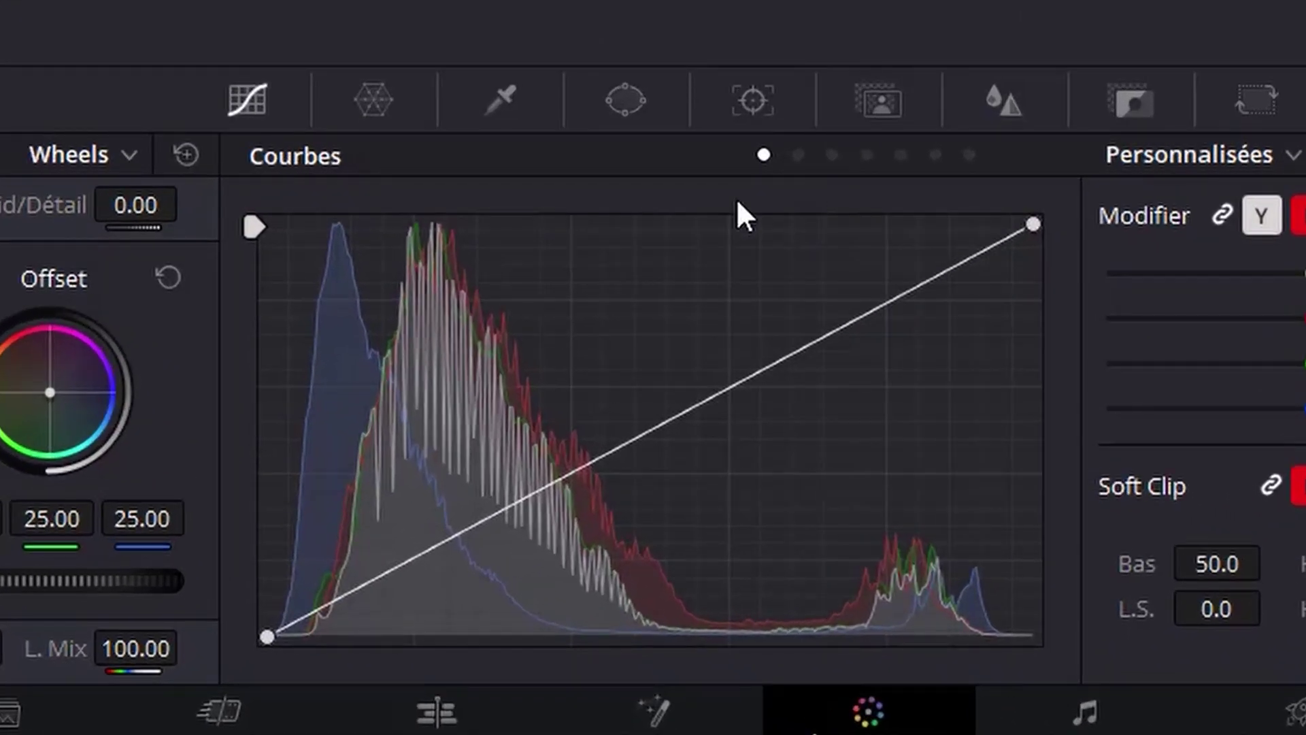
{"action": "left_click", "coordinate": [797, 155]}
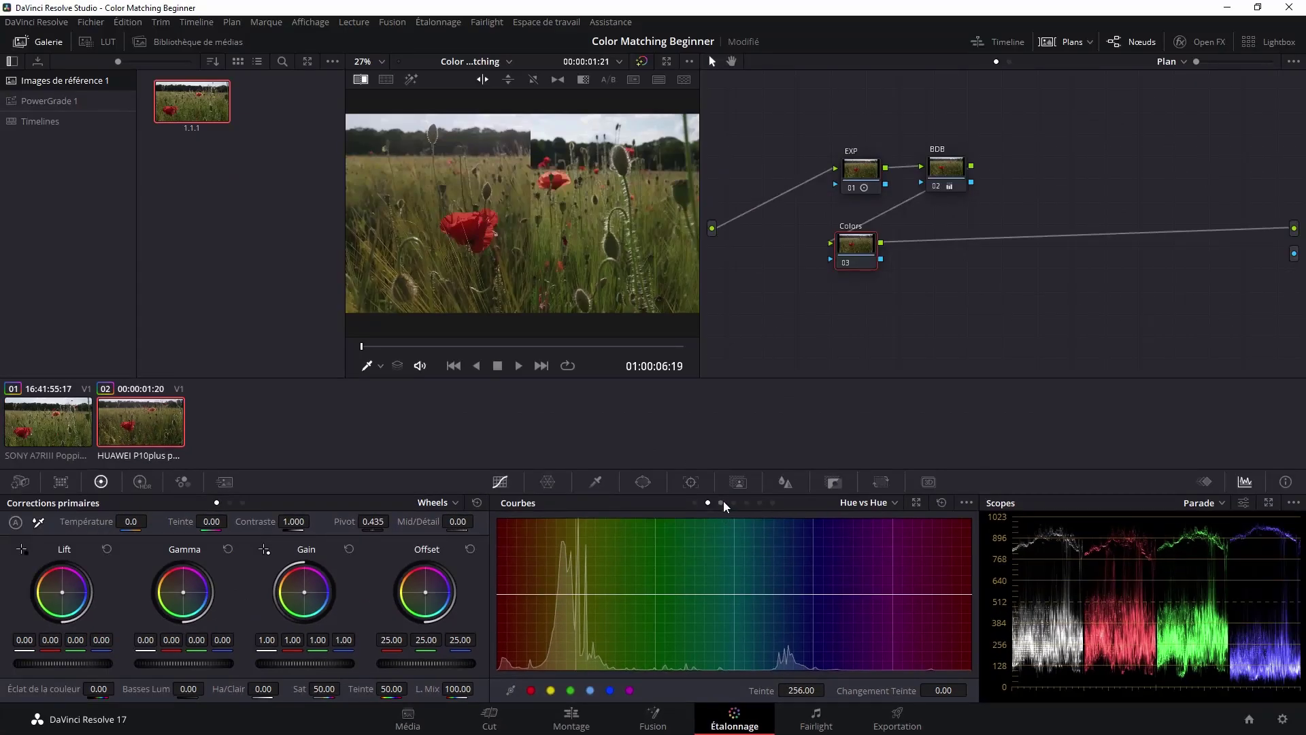
{"action": "left_click", "coordinate": [722, 502]}
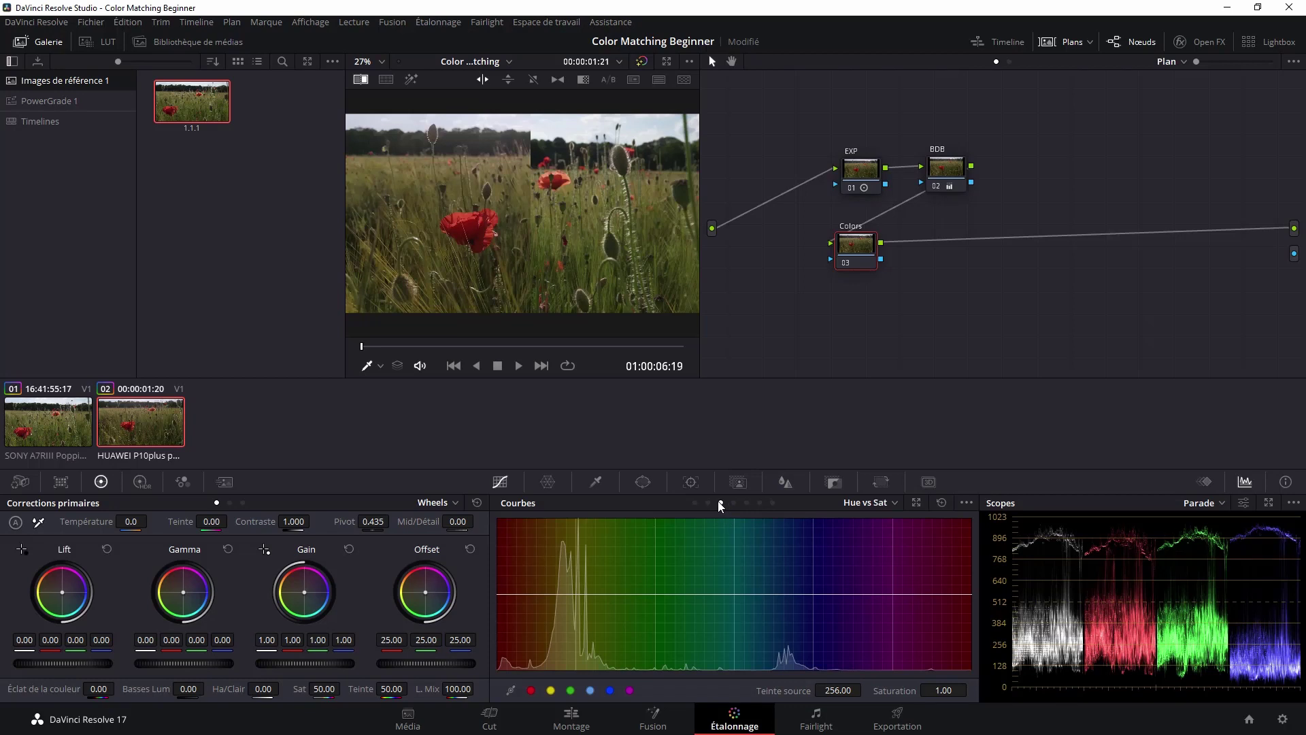
{"action": "left_click", "coordinate": [708, 502]}
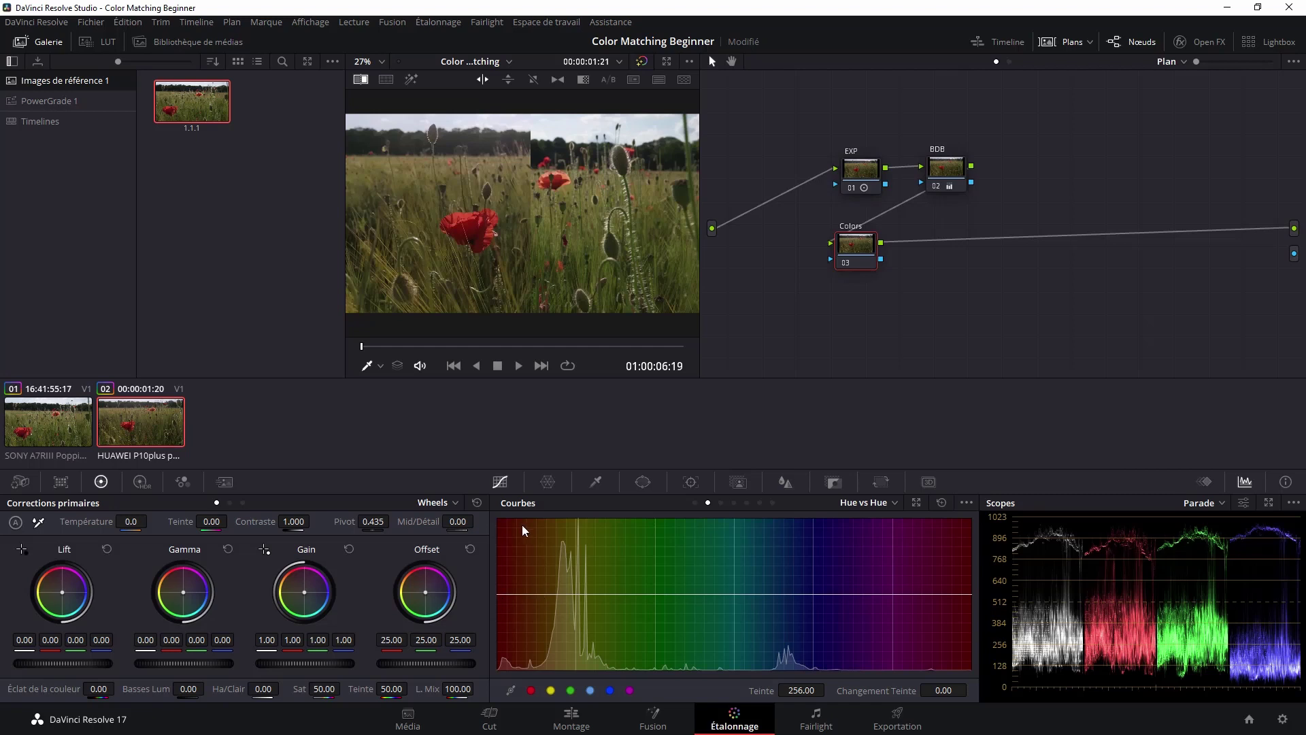
{"action": "key", "text": "ctrl+s"}
With the reference wipe hidden, isolate the reds on the Hue vs Hue curve, set their hue shift to -2.40 and show the wipe again.
{"action": "key", "text": "ctrl+f"}
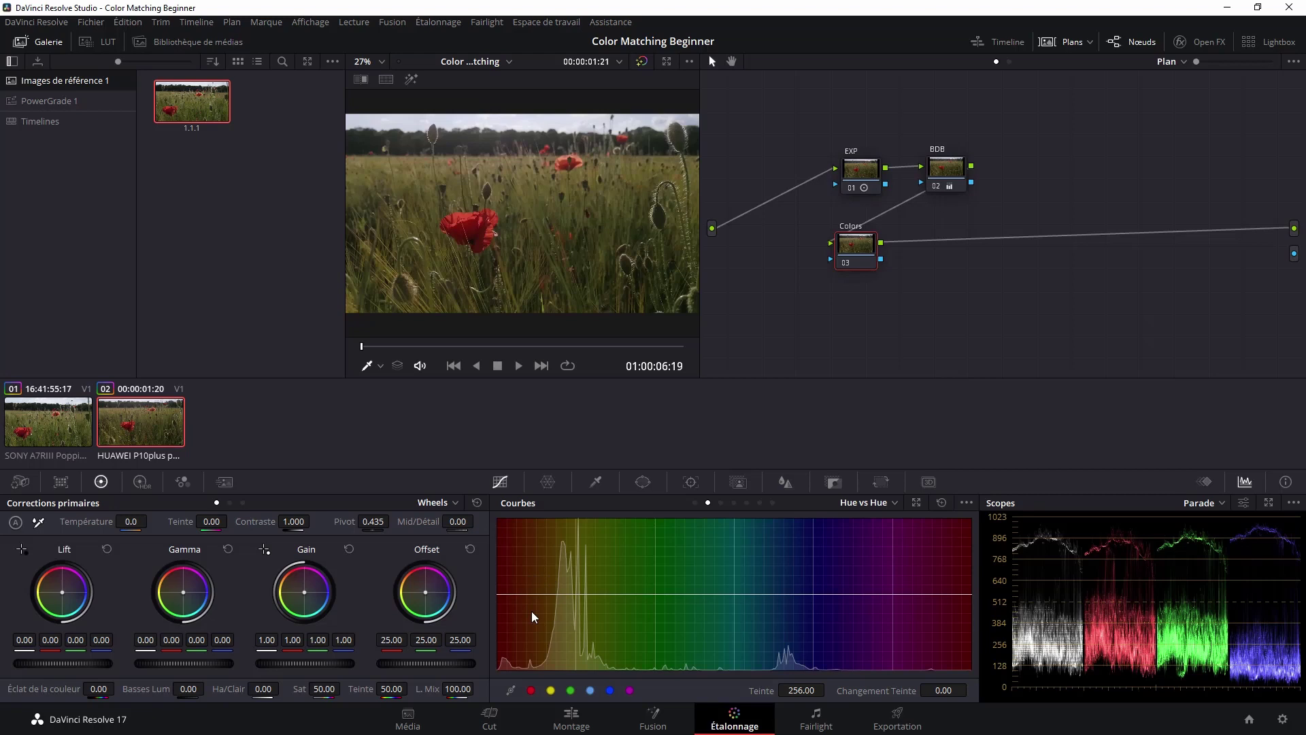
{"action": "left_click", "coordinate": [503, 594]}
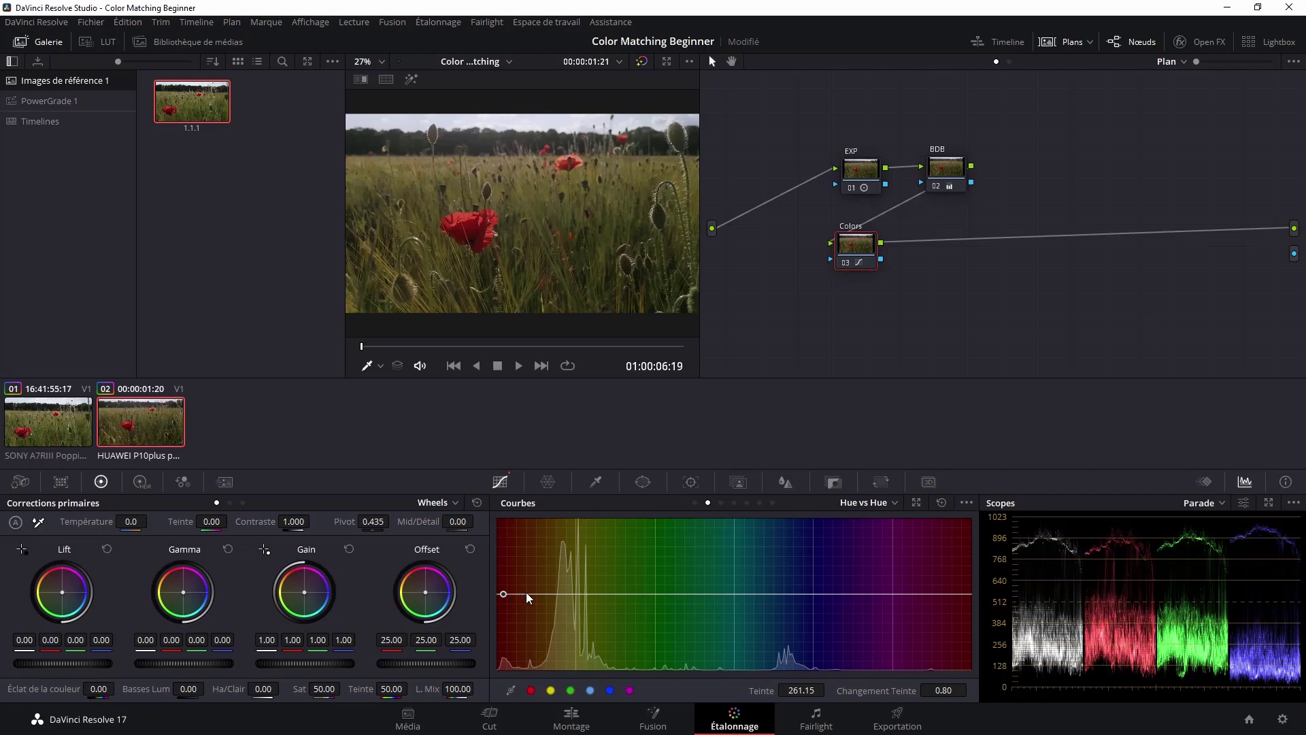
{"action": "left_click", "coordinate": [527, 594]}
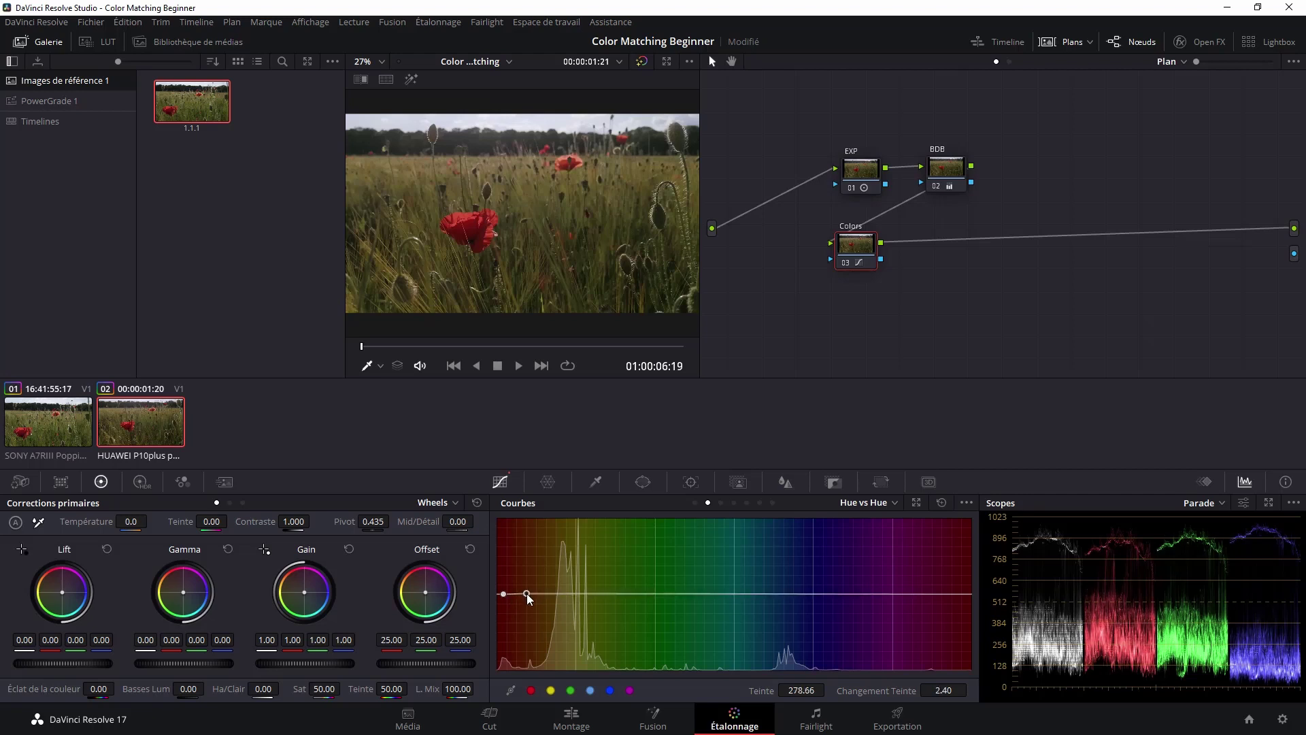
{"action": "left_click", "coordinate": [957, 593]}
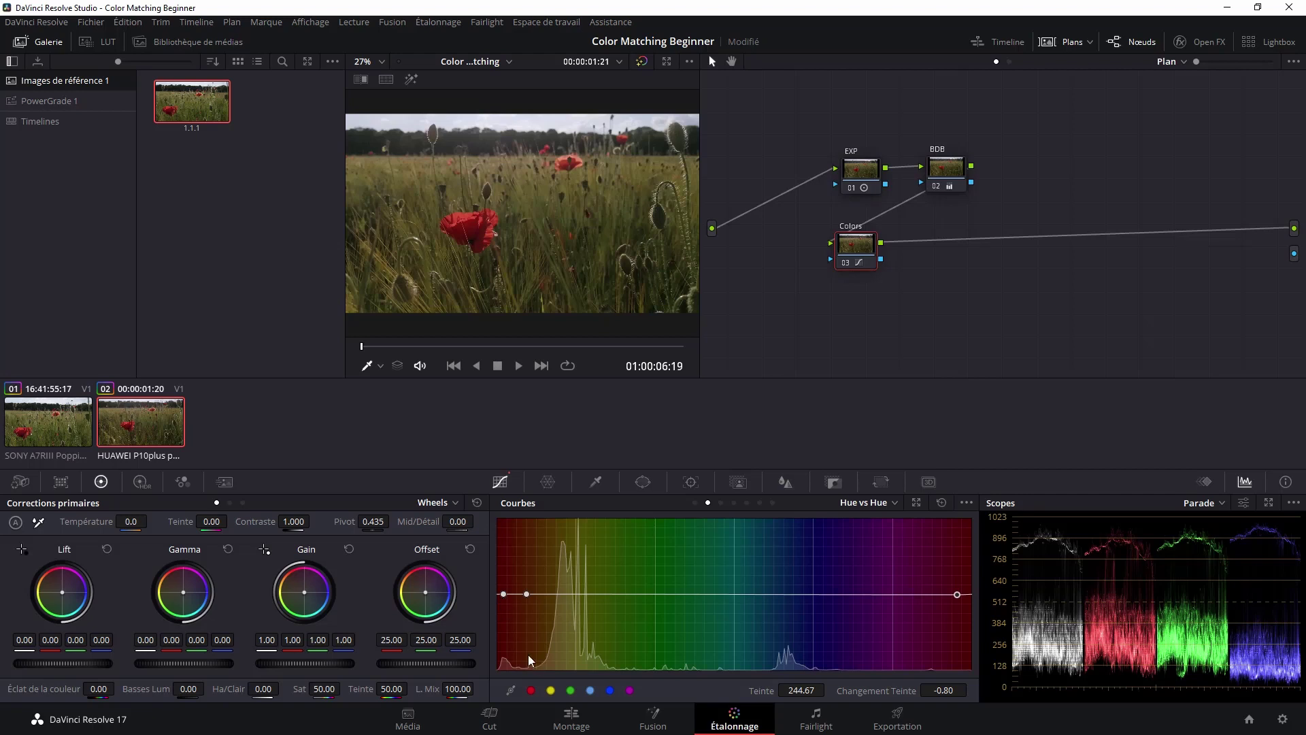
{"action": "left_click", "coordinate": [504, 595]}
{"action": "mouse_move", "coordinate": [504, 595]}
{"action": "left_mouse_down"}
{"action": "mouse_move", "coordinate": [504, 574]}
{"action": "mouse_move", "coordinate": [513, 616]}
{"action": "mouse_move", "coordinate": [506, 519]}
{"action": "mouse_move", "coordinate": [503, 597]}
{"action": "left_mouse_up"}
{"action": "left_click", "coordinate": [360, 80]}
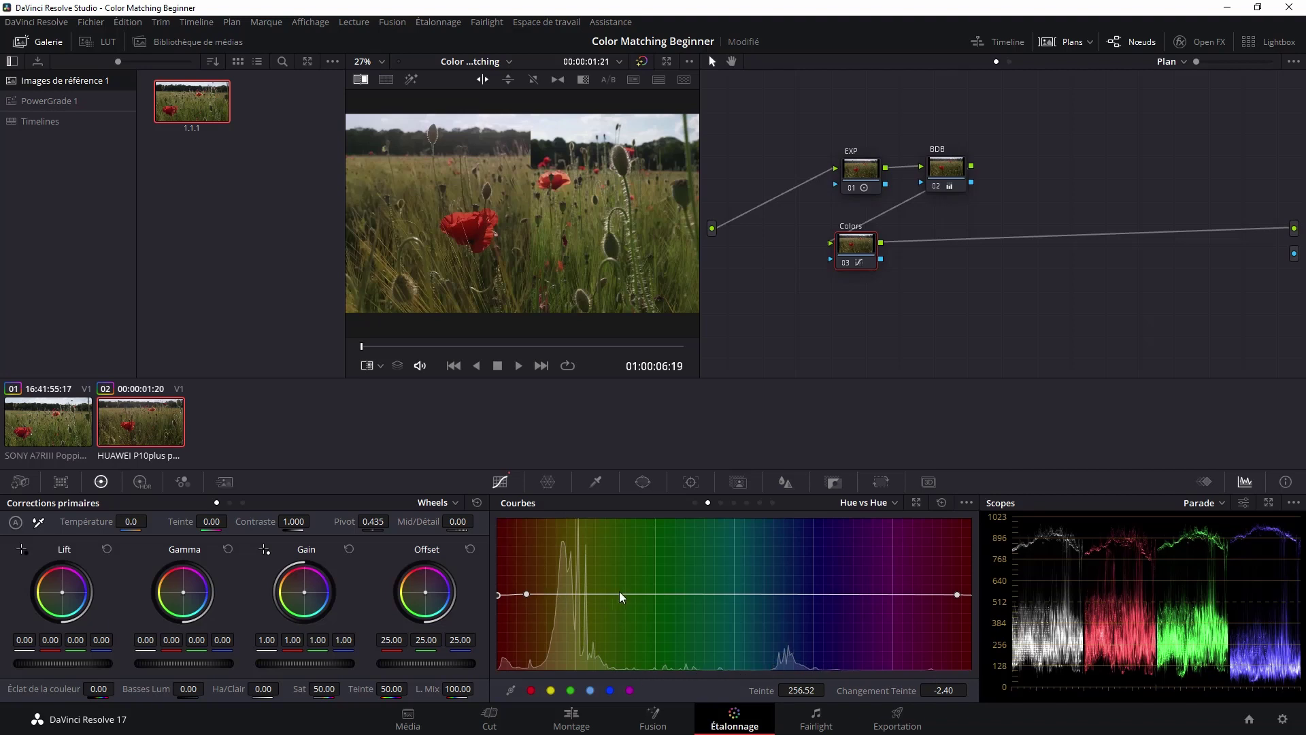
Add a Hue vs Hue limiting point at the far end of the greens and shift the yellow-green hues near 340.46 by -12.00.
{"action": "left_click", "coordinate": [702, 593]}
{"action": "left_click_drag", "start_coordinate": [700, 592], "coordinate": [699, 593]}
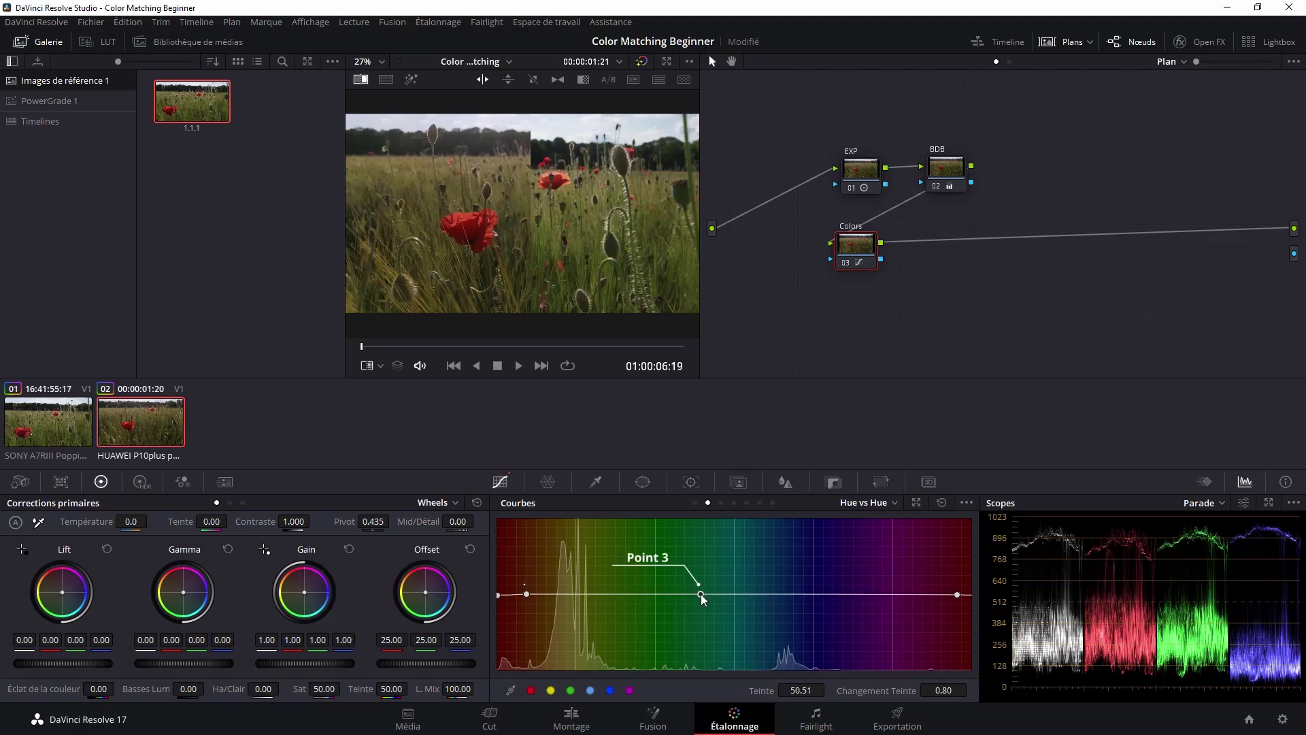
{"action": "left_click", "coordinate": [600, 594]}
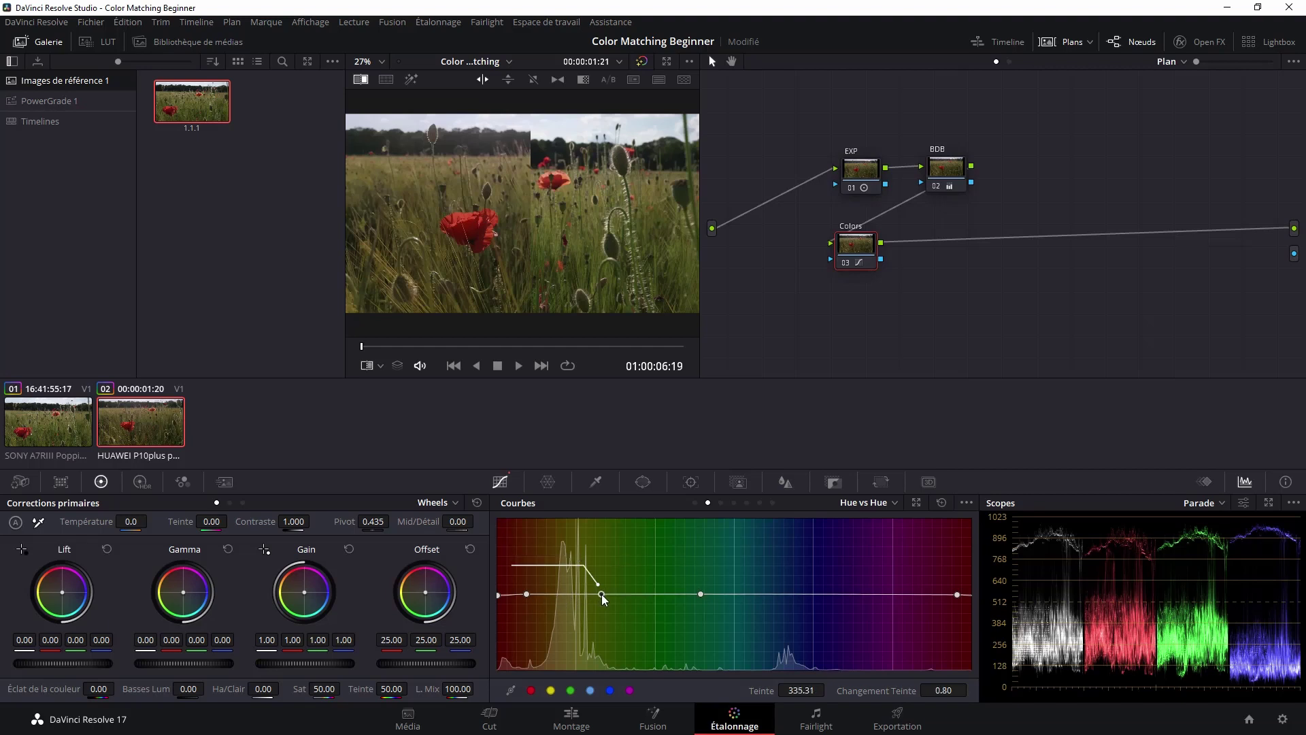
{"action": "mouse_move", "coordinate": [602, 591]}
{"action": "left_mouse_down"}
{"action": "mouse_move", "coordinate": [602, 552]}
{"action": "mouse_move", "coordinate": [602, 630]}
{"action": "mouse_move", "coordinate": [606, 577]}
{"action": "mouse_move", "coordinate": [608, 600]}
{"action": "left_mouse_up"}
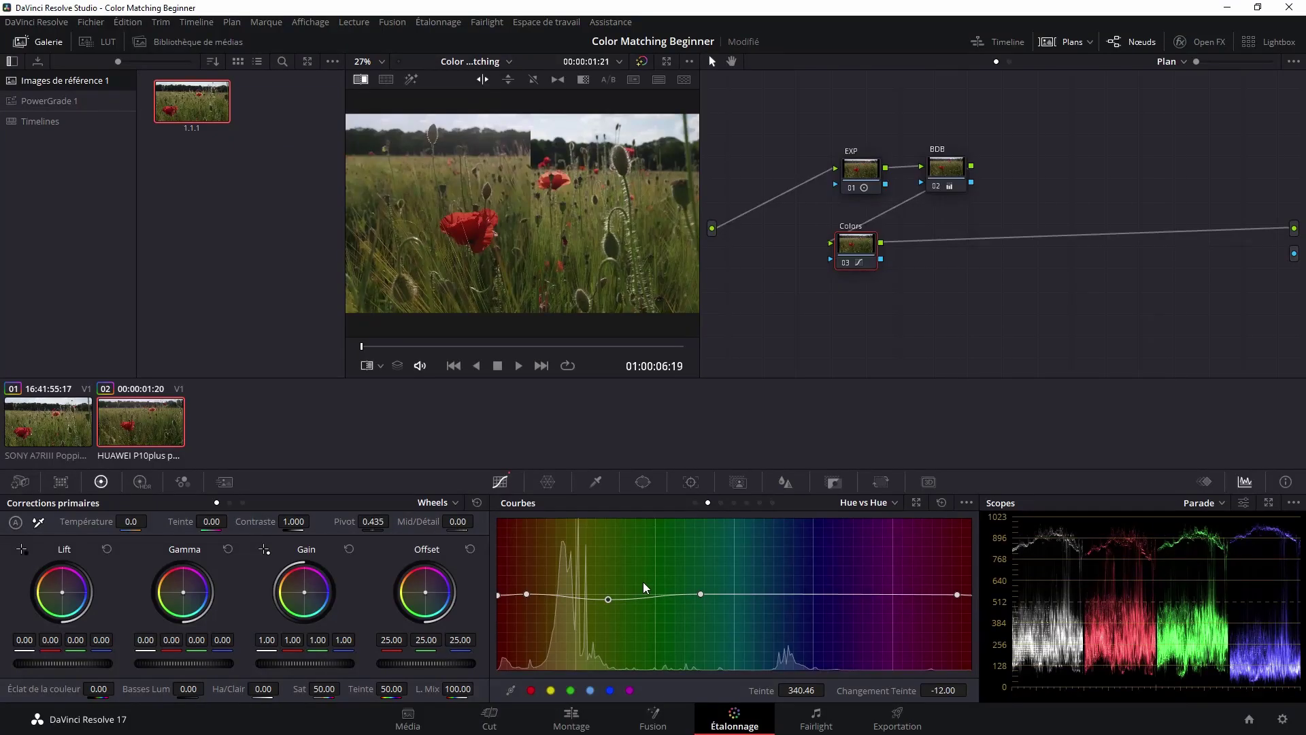
Isolate the blues on the Hue vs Hue curve with a point on each side and shift the hue near 114.37 by 23.20.
{"action": "left_click", "coordinate": [754, 595]}
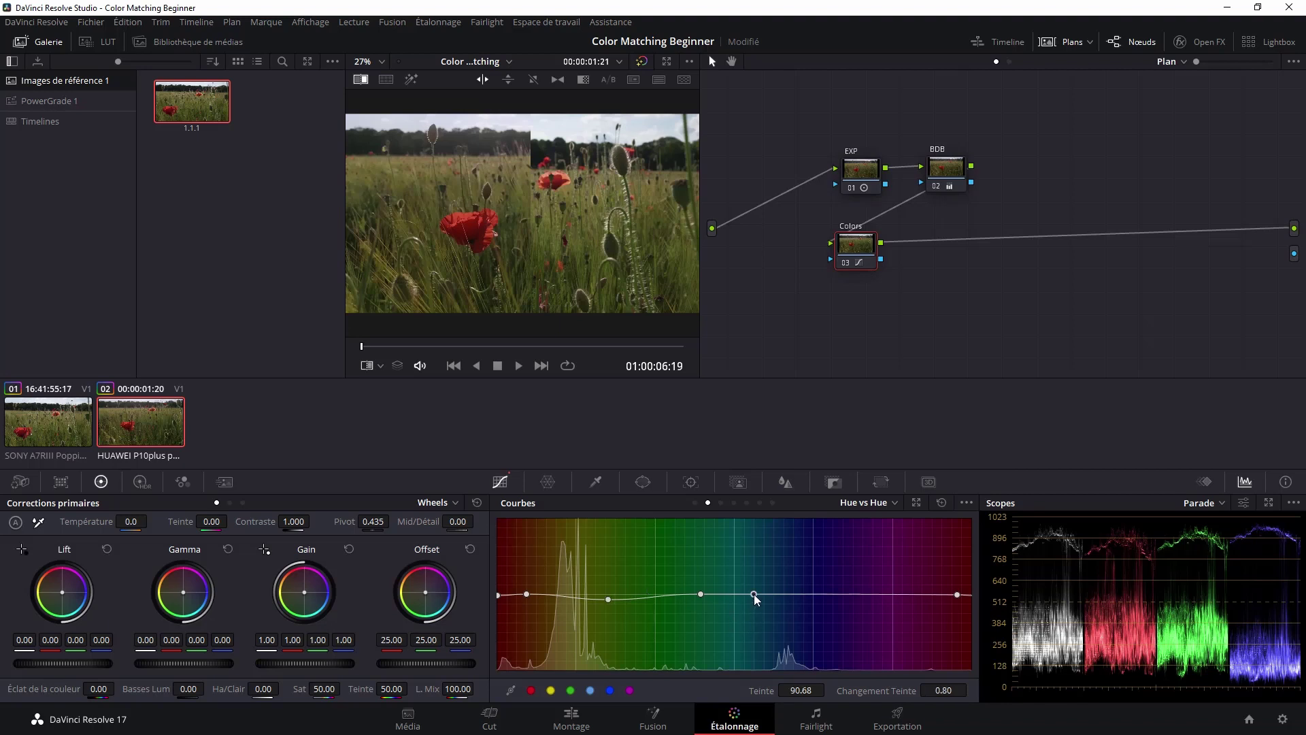
{"action": "left_click", "coordinate": [812, 592]}
{"action": "left_click_drag", "start_coordinate": [812, 594], "coordinate": [813, 595]}
{"action": "left_click", "coordinate": [786, 595]}
{"action": "mouse_move", "coordinate": [786, 595]}
{"action": "left_mouse_down"}
{"action": "mouse_move", "coordinate": [789, 544]}
{"action": "mouse_move", "coordinate": [787, 623]}
{"action": "mouse_move", "coordinate": [787, 589]}
{"action": "left_mouse_up"}
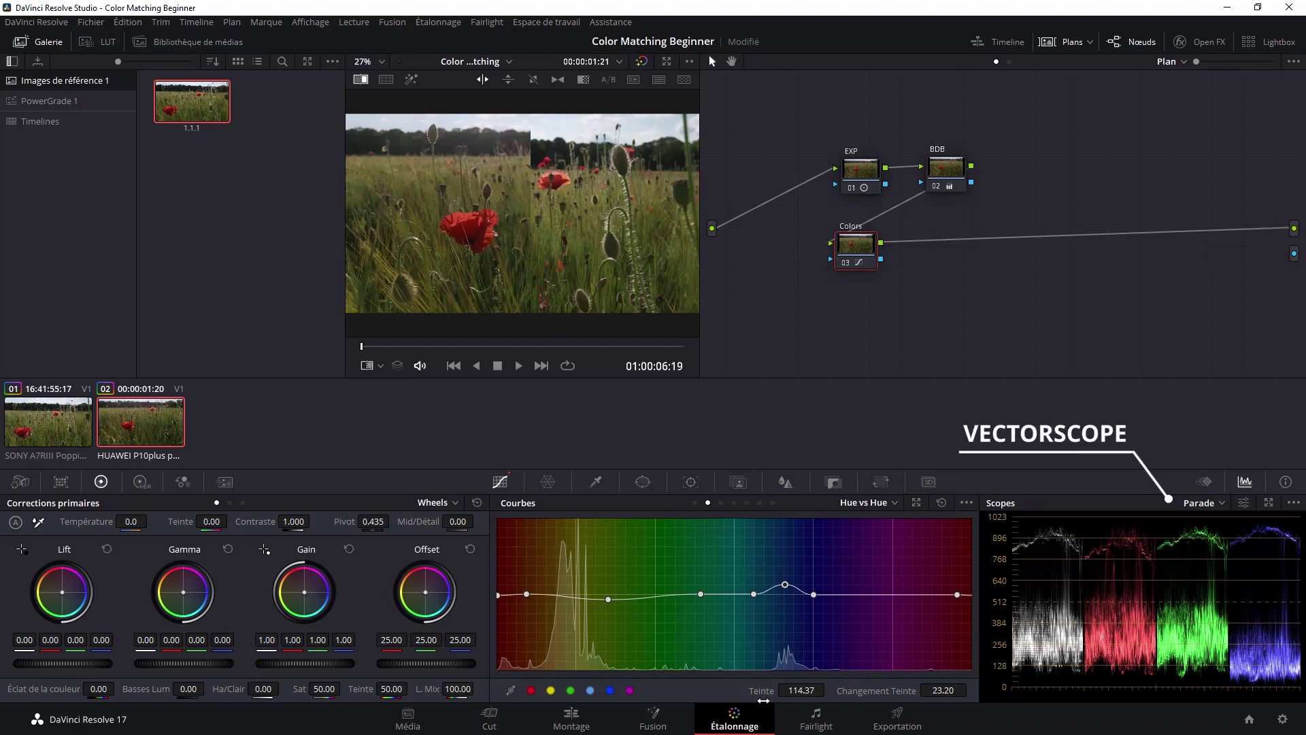
Switch the scope from Parade to Vectorscope and save the project.
{"action": "left_click", "coordinate": [1219, 505]}
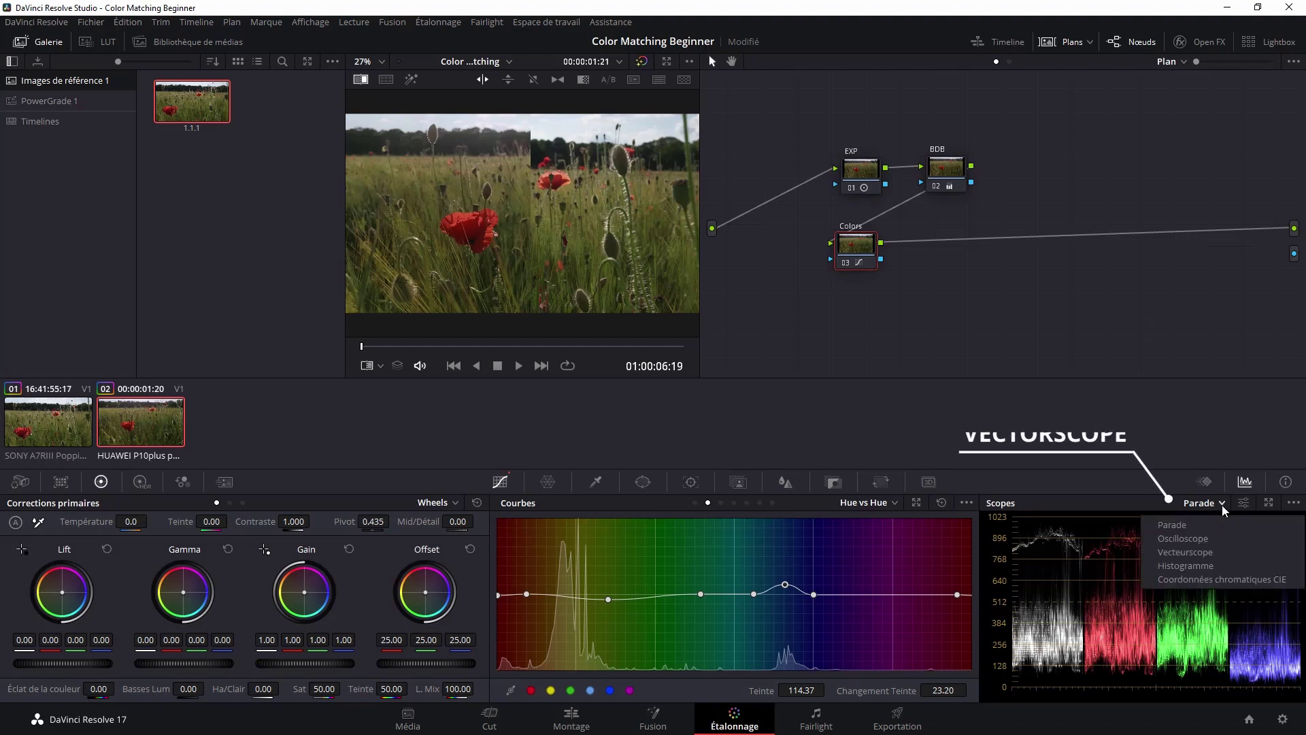
{"action": "left_click", "coordinate": [1183, 553]}
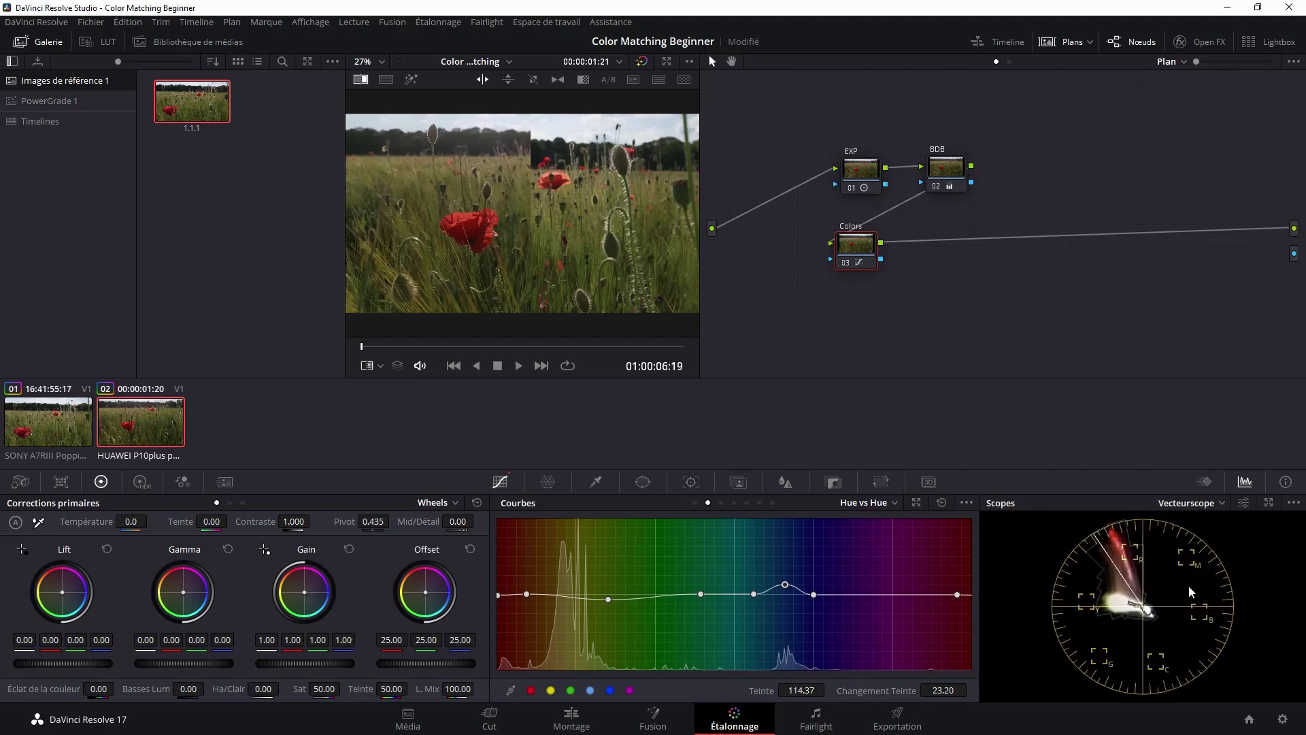
{"action": "key", "text": "ctrl+s"}
Add a serial corrector node after Colors, label it SAT, display its Hue vs Sat curve and space it away from Colors.
{"action": "right_click", "coordinate": [860, 254]}
{"action": "mouse_move", "coordinate": [914, 323]}
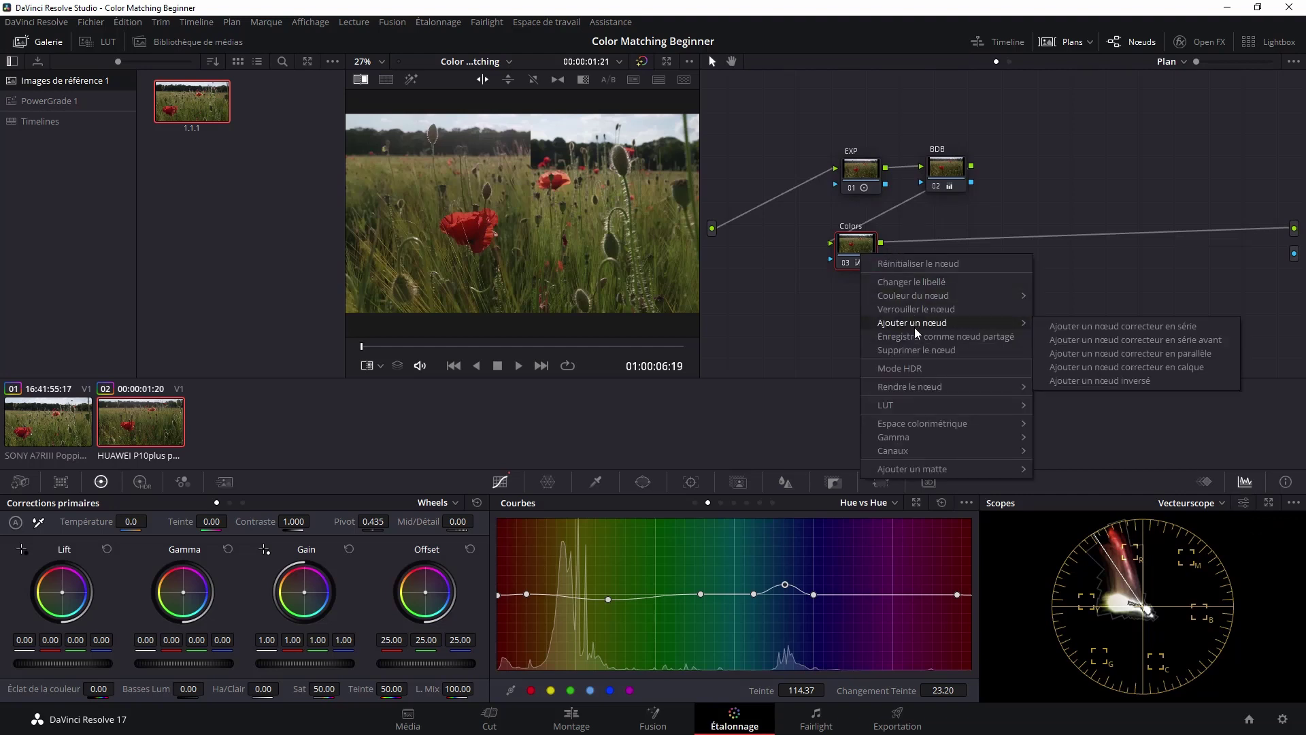
{"action": "left_click", "coordinate": [1071, 329]}
{"action": "right_click", "coordinate": [927, 252]}
{"action": "left_click", "coordinate": [964, 275]}
{"action": "type", "text": "SAT"}
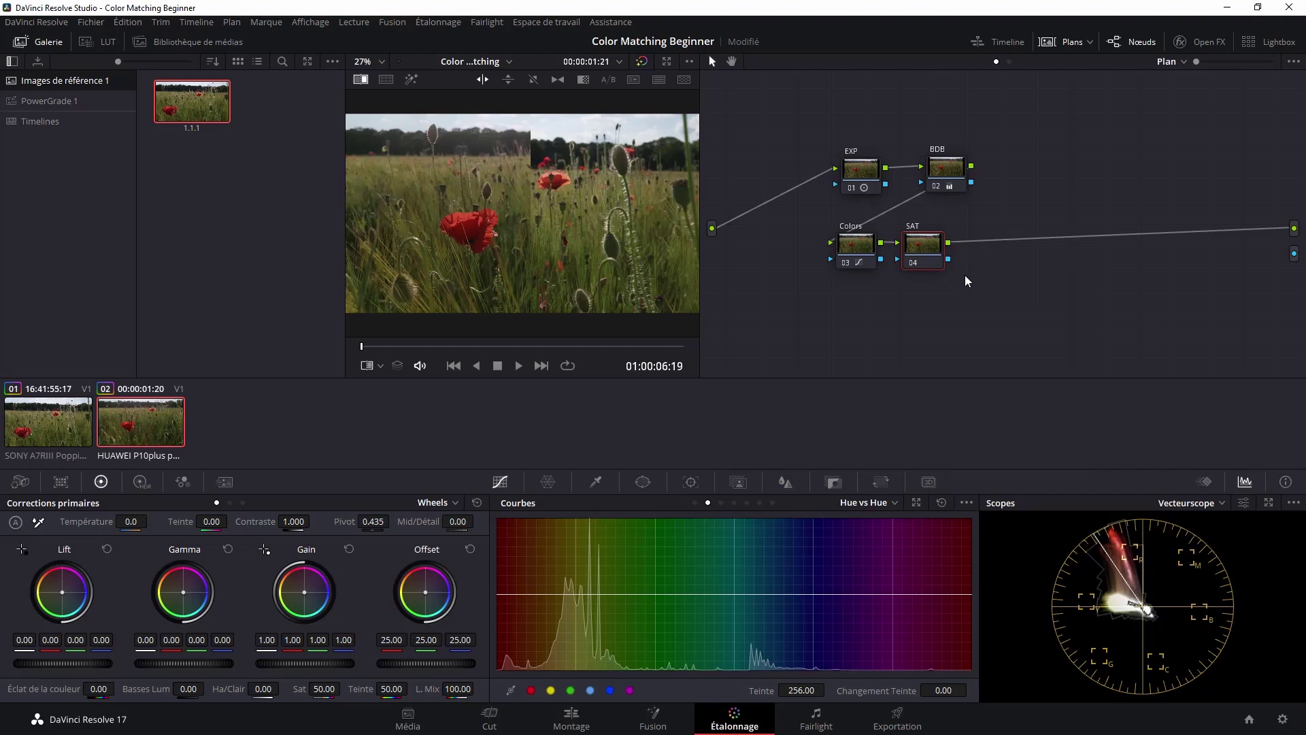
{"action": "left_click", "coordinate": [721, 502]}
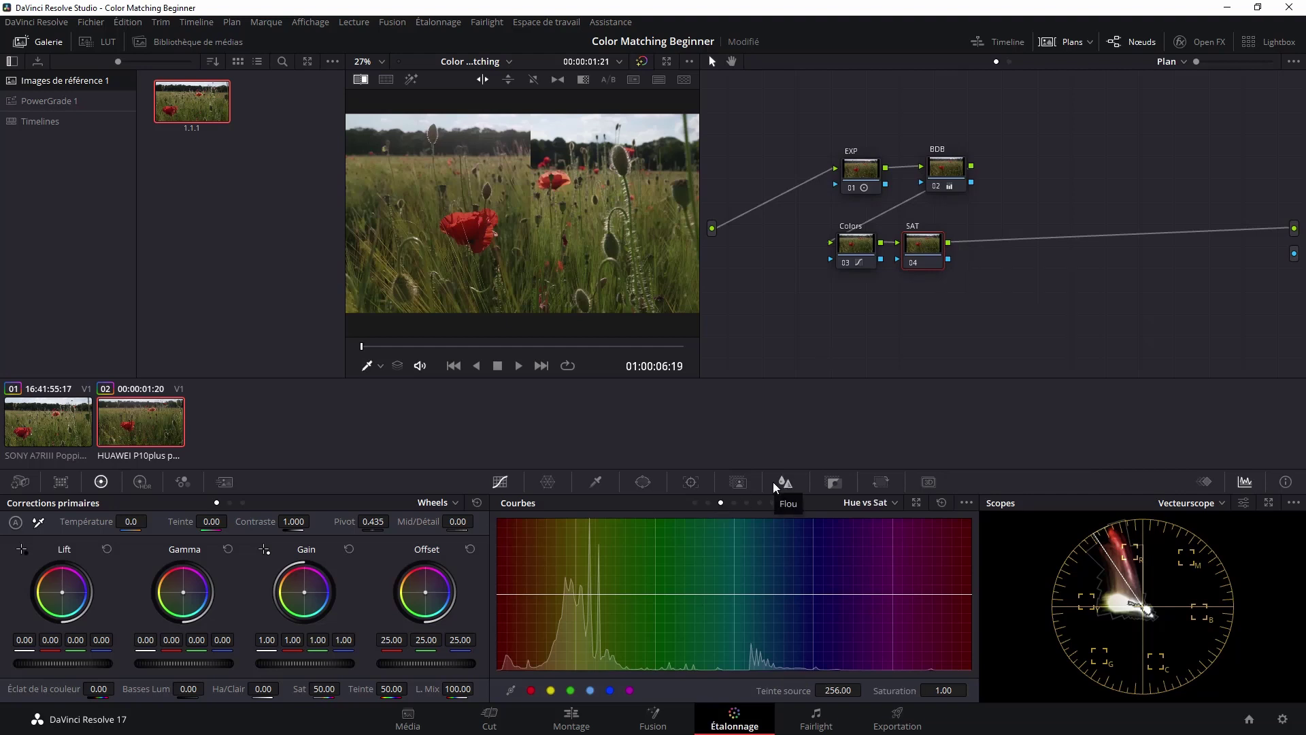
{"action": "left_click_drag", "start_coordinate": [918, 248], "coordinate": [969, 251]}
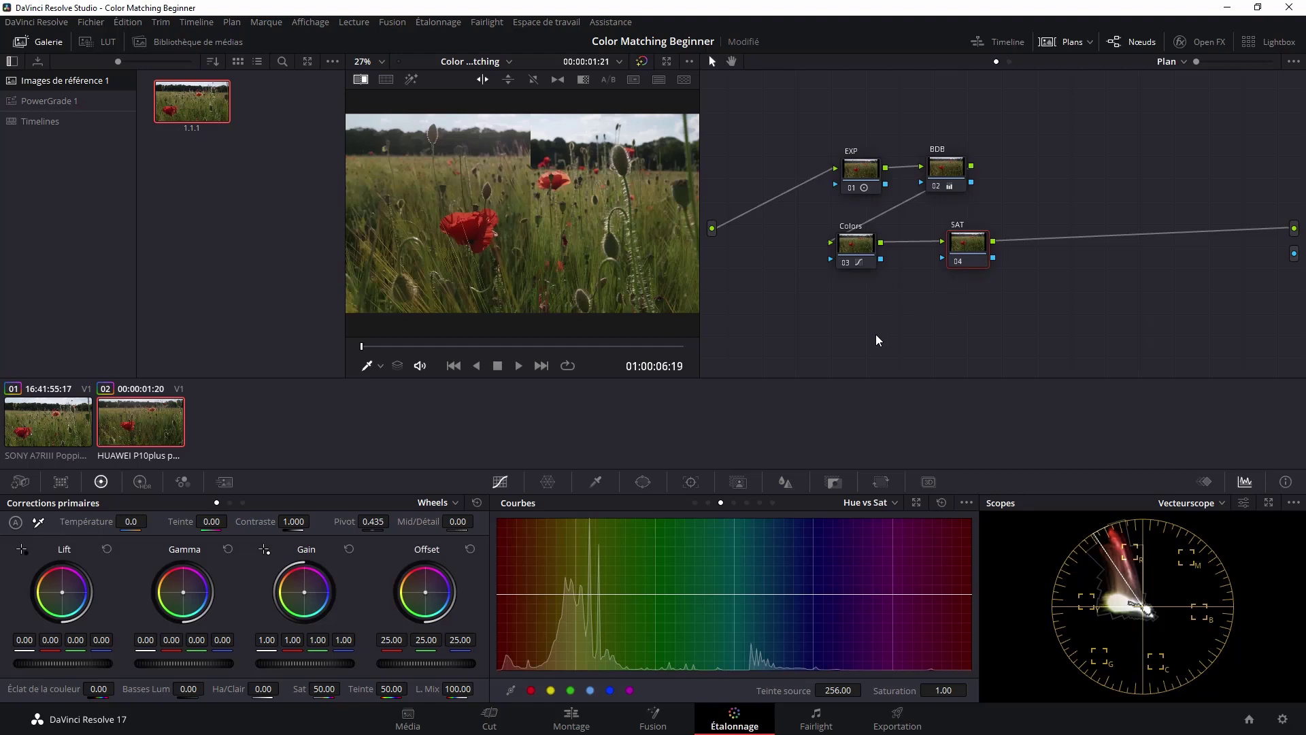
Inspect the vectorscope display options, toggling Zoom x2 off and back on and checking the trace brightness.
{"action": "left_click", "coordinate": [1242, 502]}
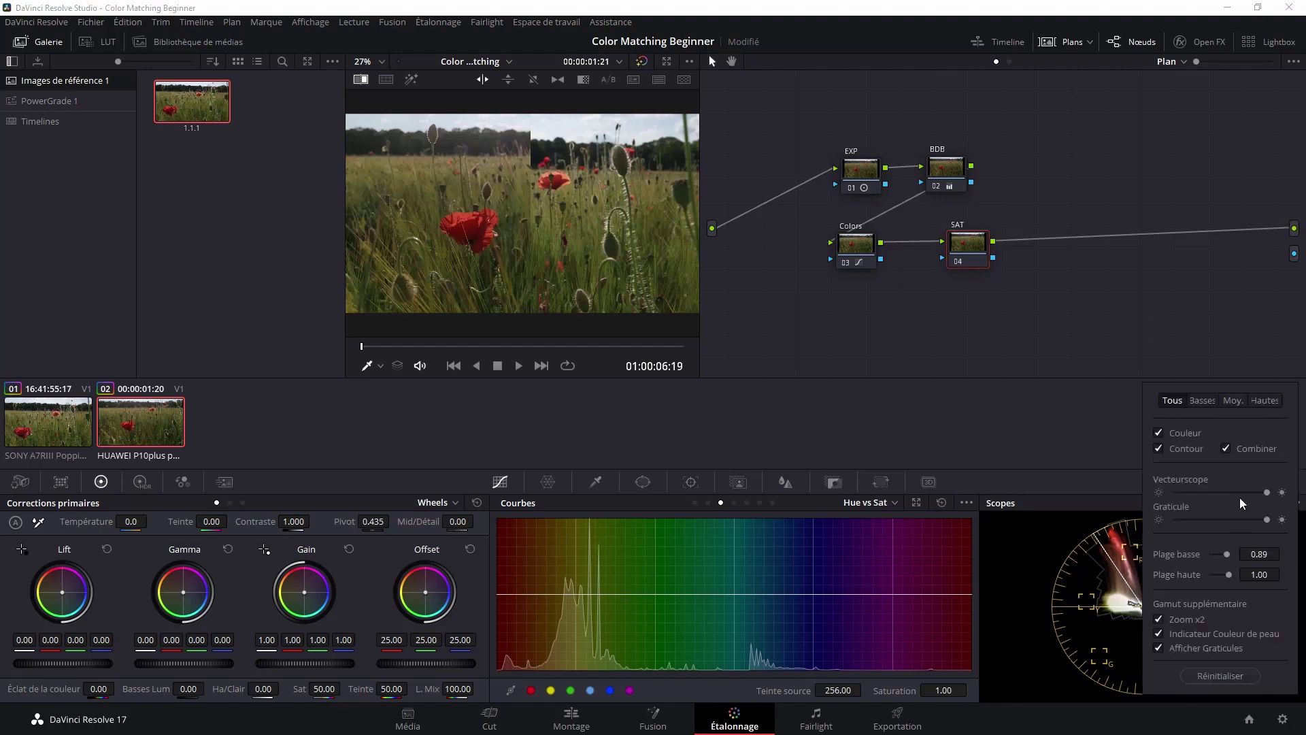
{"action": "left_click", "coordinate": [1159, 619]}
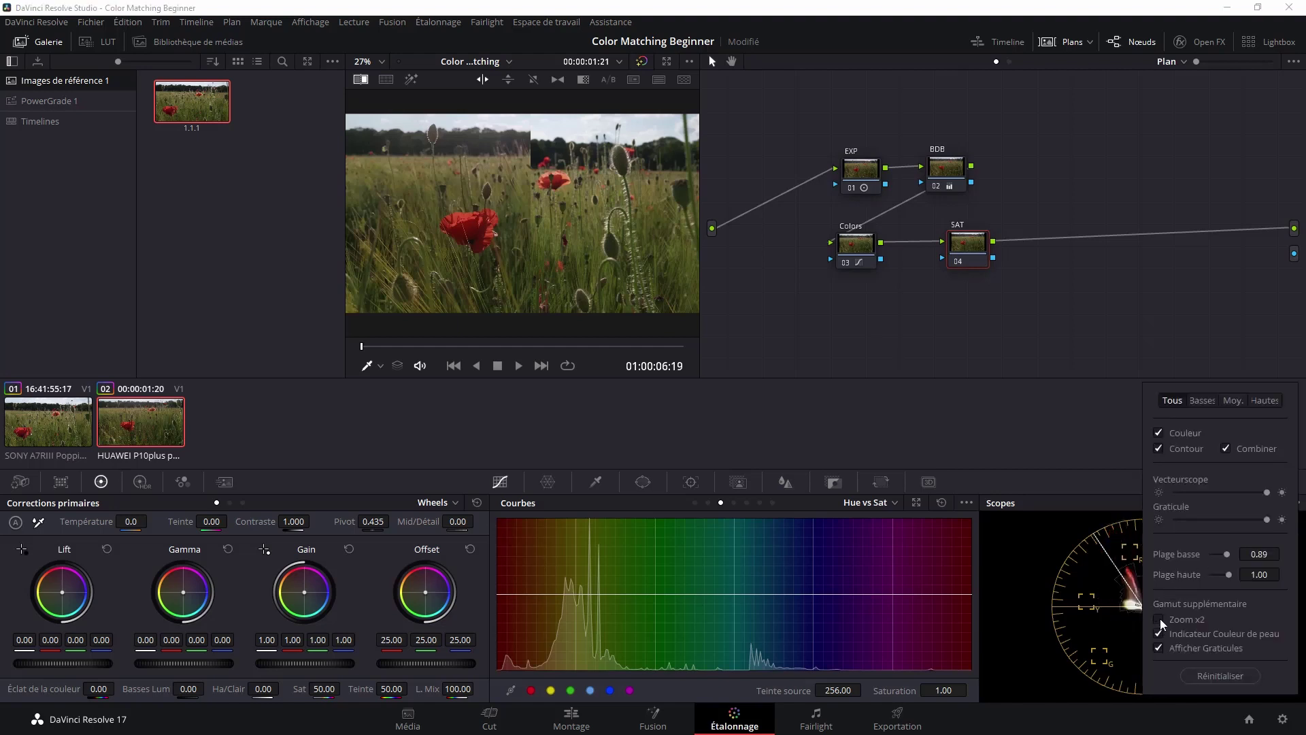
{"action": "left_click", "coordinate": [1160, 619]}
{"action": "mouse_move", "coordinate": [1266, 492]}
{"action": "left_mouse_down"}
{"action": "mouse_move", "coordinate": [1189, 488]}
{"action": "mouse_move", "coordinate": [1270, 490]}
{"action": "left_mouse_up"}
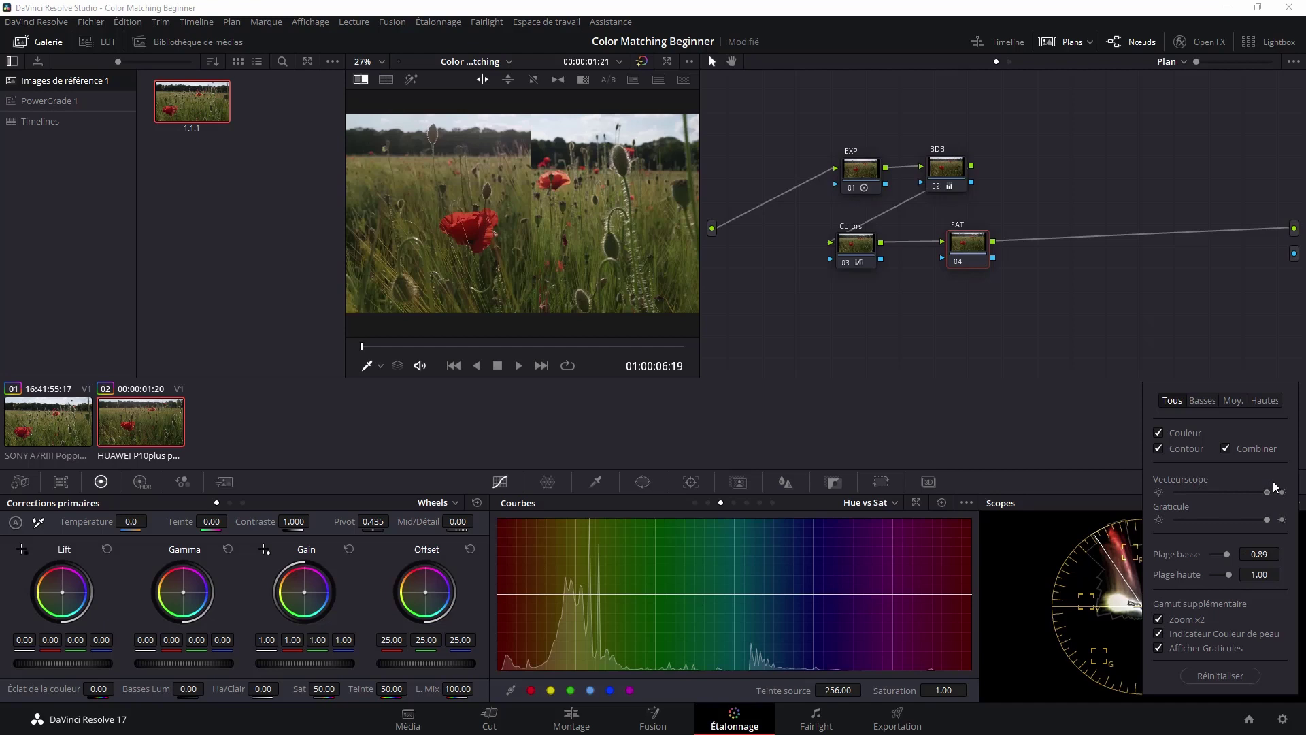
{"action": "left_click", "coordinate": [1128, 398]}
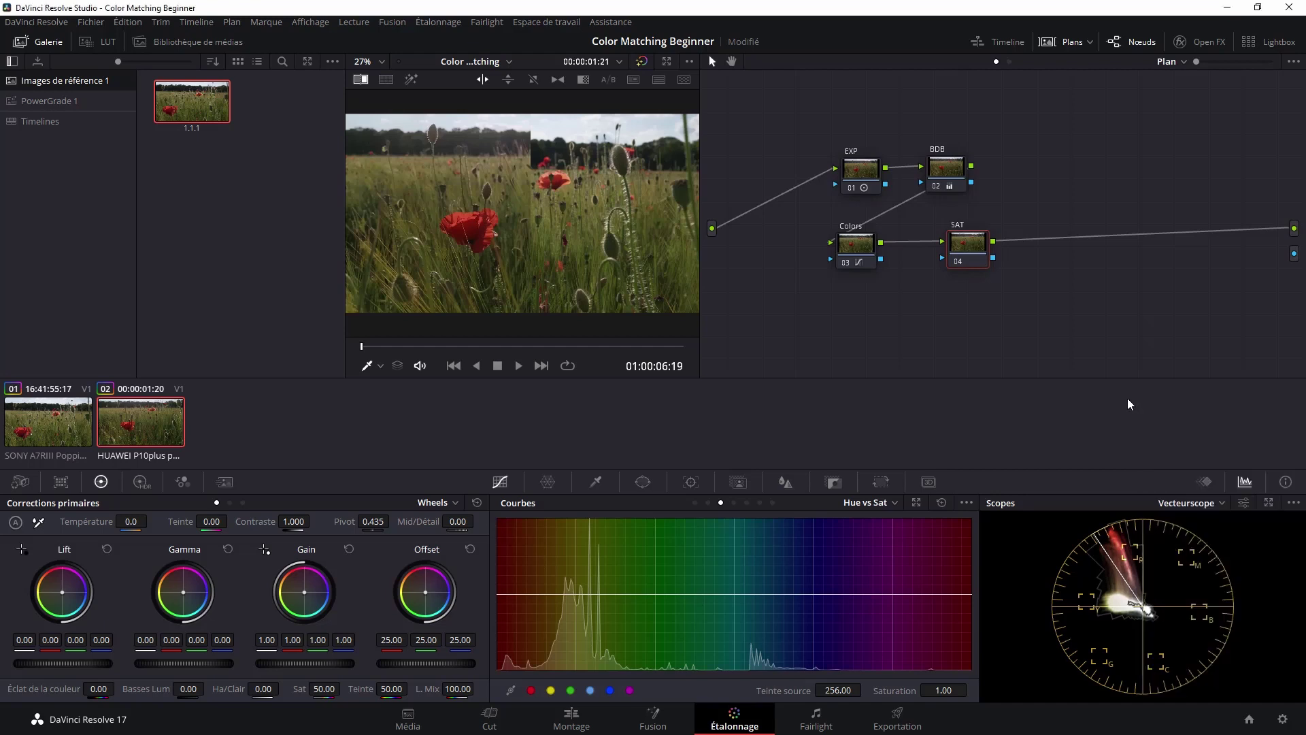
Hide the reference wipe and compare the vectorscope traces by alternating between the SONY A7RIII and HUAWEI P10plus clips, finishing on the HUAWEI clip.
{"action": "left_click", "coordinate": [360, 80]}
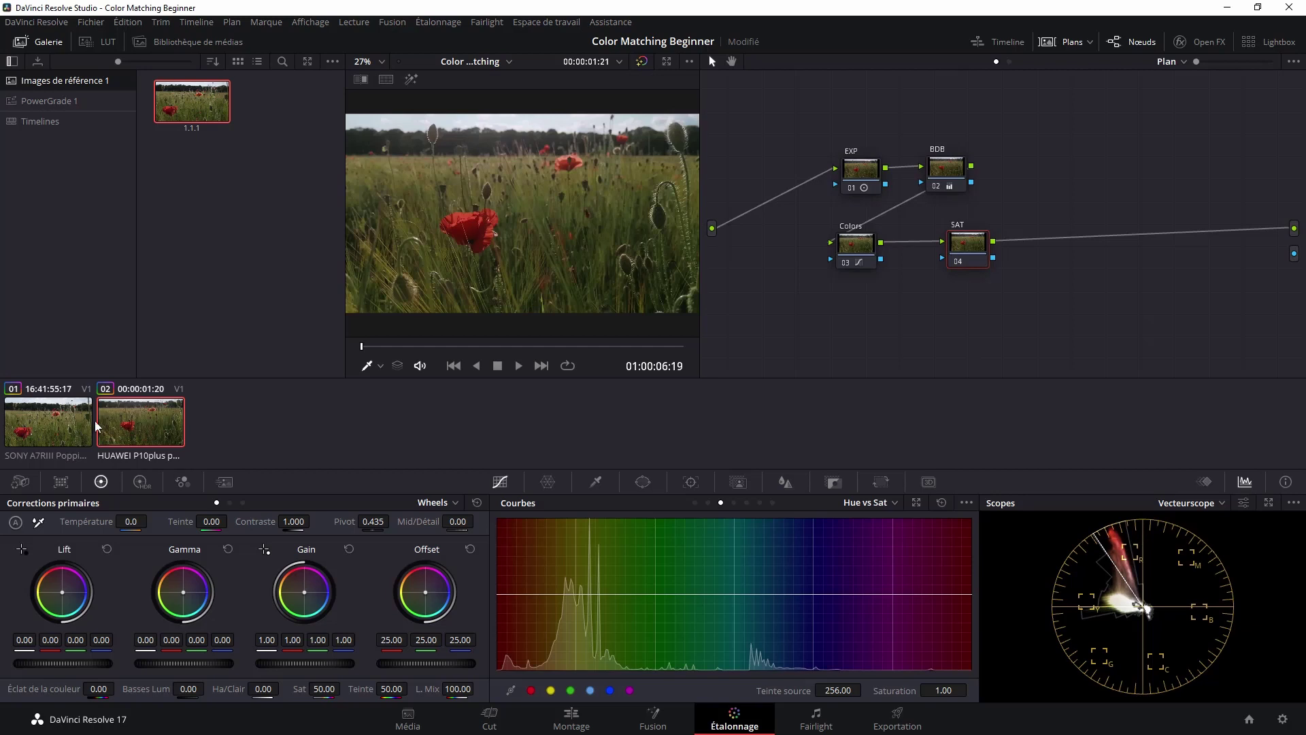
{"action": "left_click", "coordinate": [47, 423]}
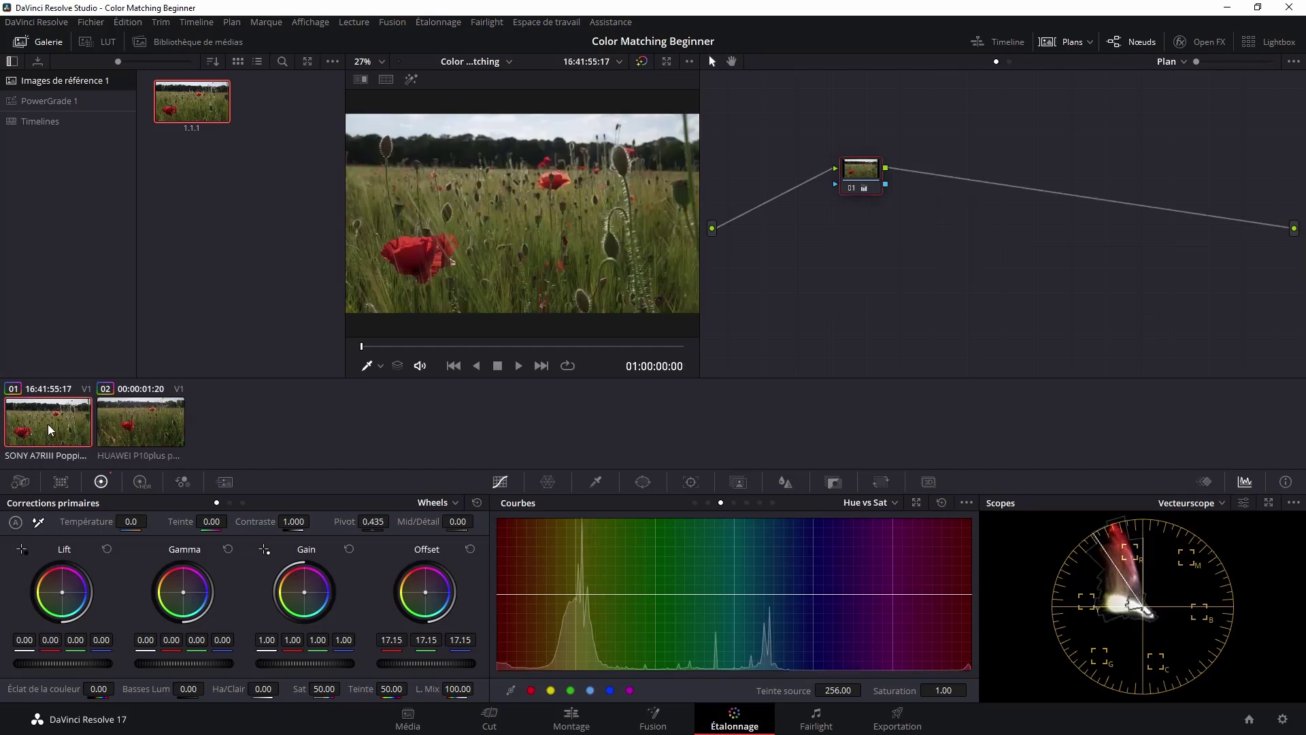
{"action": "left_click", "coordinate": [141, 426]}
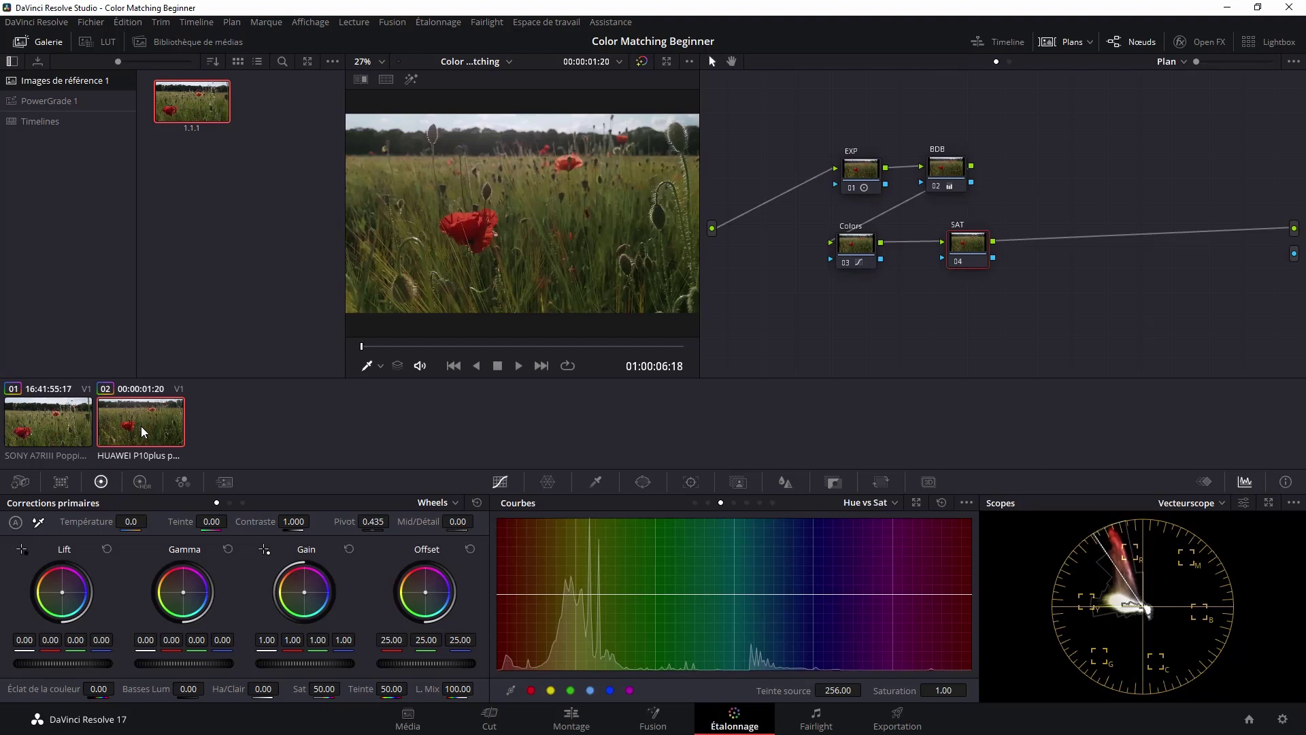
{"action": "left_click", "coordinate": [55, 423]}
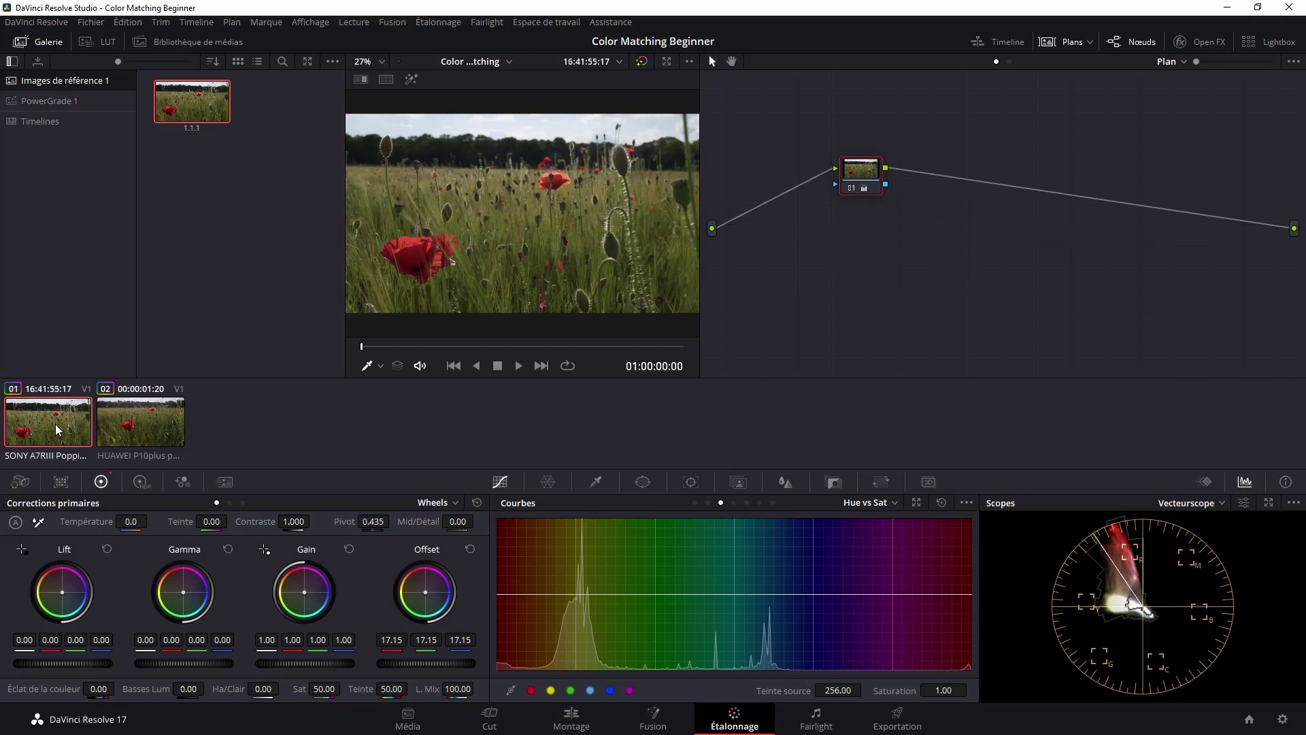
{"action": "left_click", "coordinate": [137, 422]}
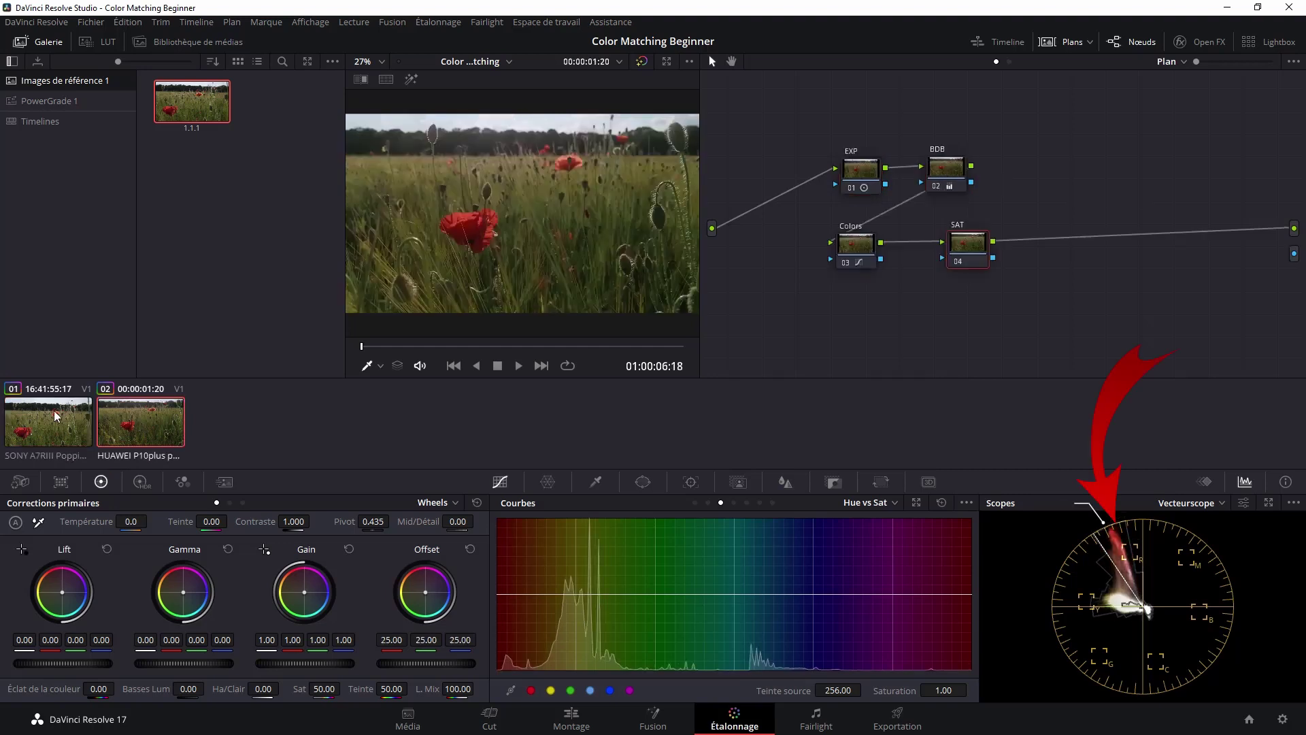
{"action": "left_click", "coordinate": [54, 417]}
{"action": "left_click", "coordinate": [112, 423]}
{"action": "left_click", "coordinate": [77, 422]}
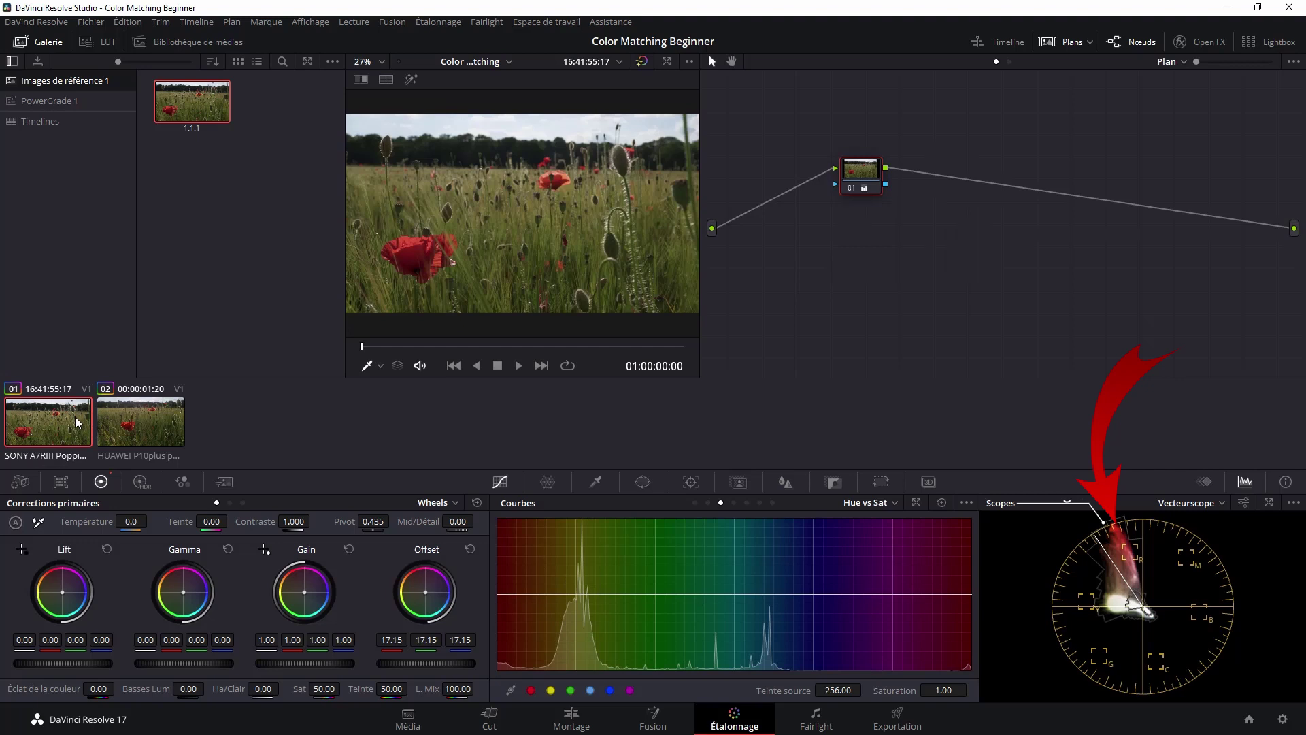
{"action": "left_click", "coordinate": [137, 413]}
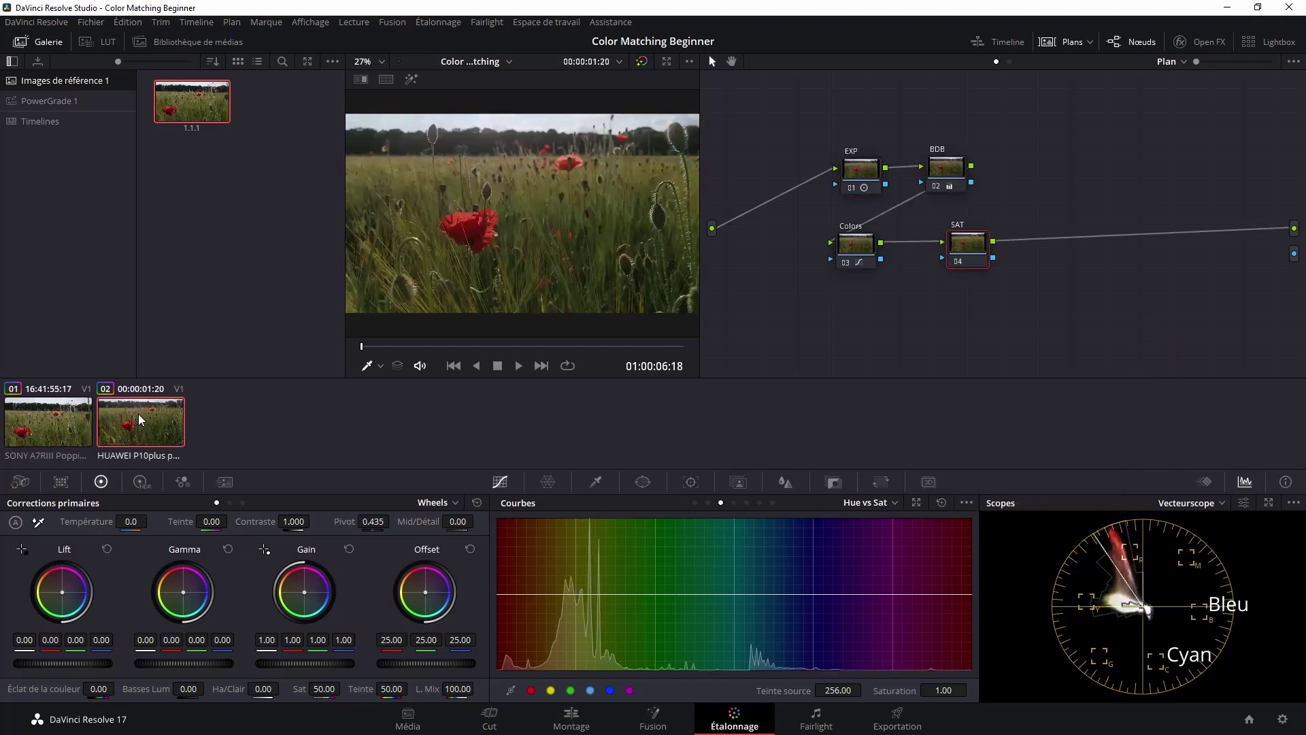
{"action": "left_click", "coordinate": [68, 418]}
{"action": "left_click", "coordinate": [124, 423]}
{"action": "left_click", "coordinate": [62, 416]}
{"action": "left_click", "coordinate": [136, 414]}
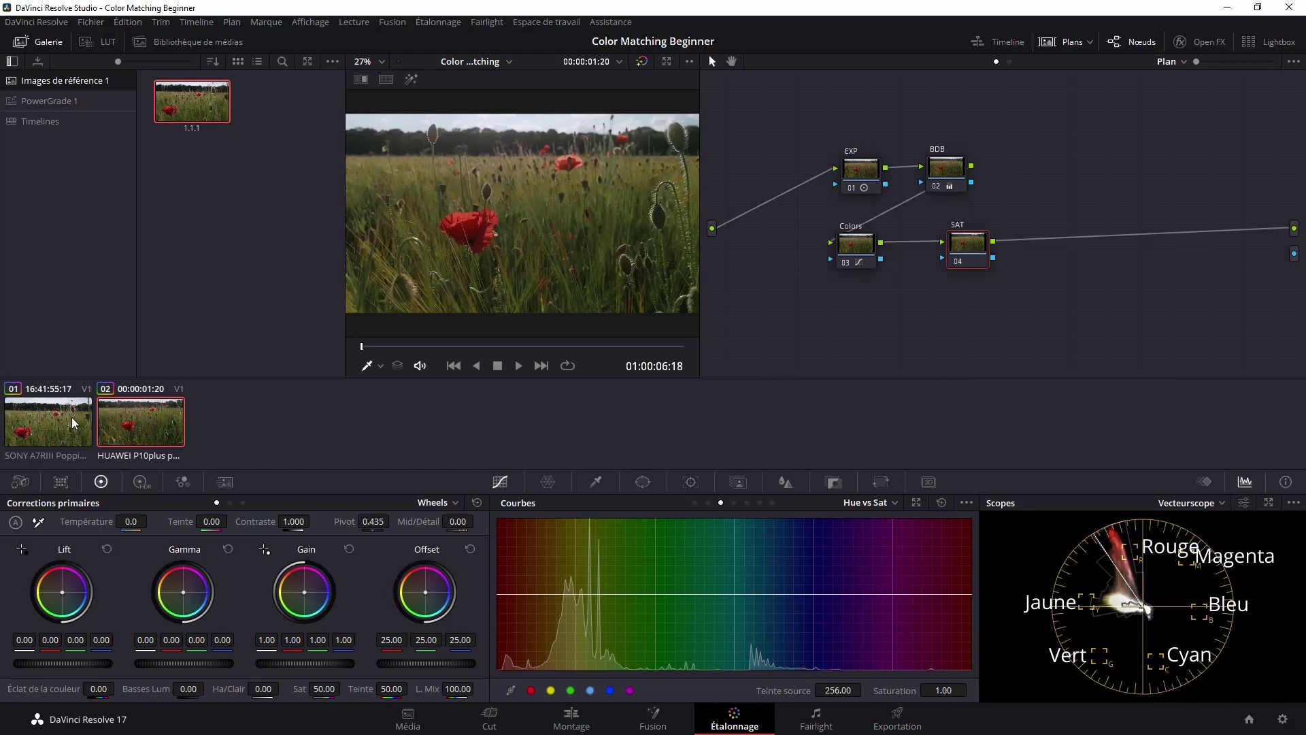
{"action": "left_click", "coordinate": [72, 417]}
{"action": "left_click", "coordinate": [119, 431]}
{"action": "key", "text": "Up"}
{"action": "left_click", "coordinate": [118, 430]}
{"action": "left_click", "coordinate": [63, 422]}
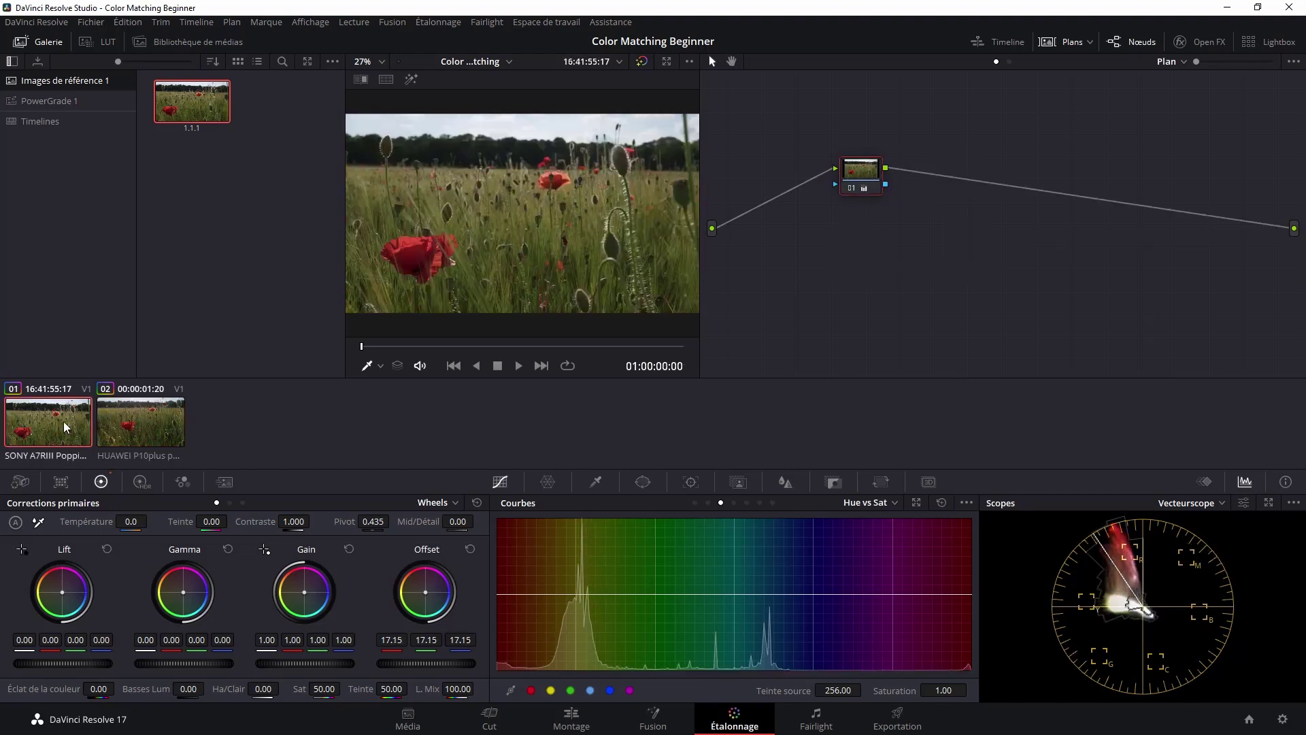
{"action": "left_click", "coordinate": [132, 430]}
{"action": "left_click", "coordinate": [68, 427]}
{"action": "left_click", "coordinate": [138, 429]}
{"action": "left_click", "coordinate": [68, 423]}
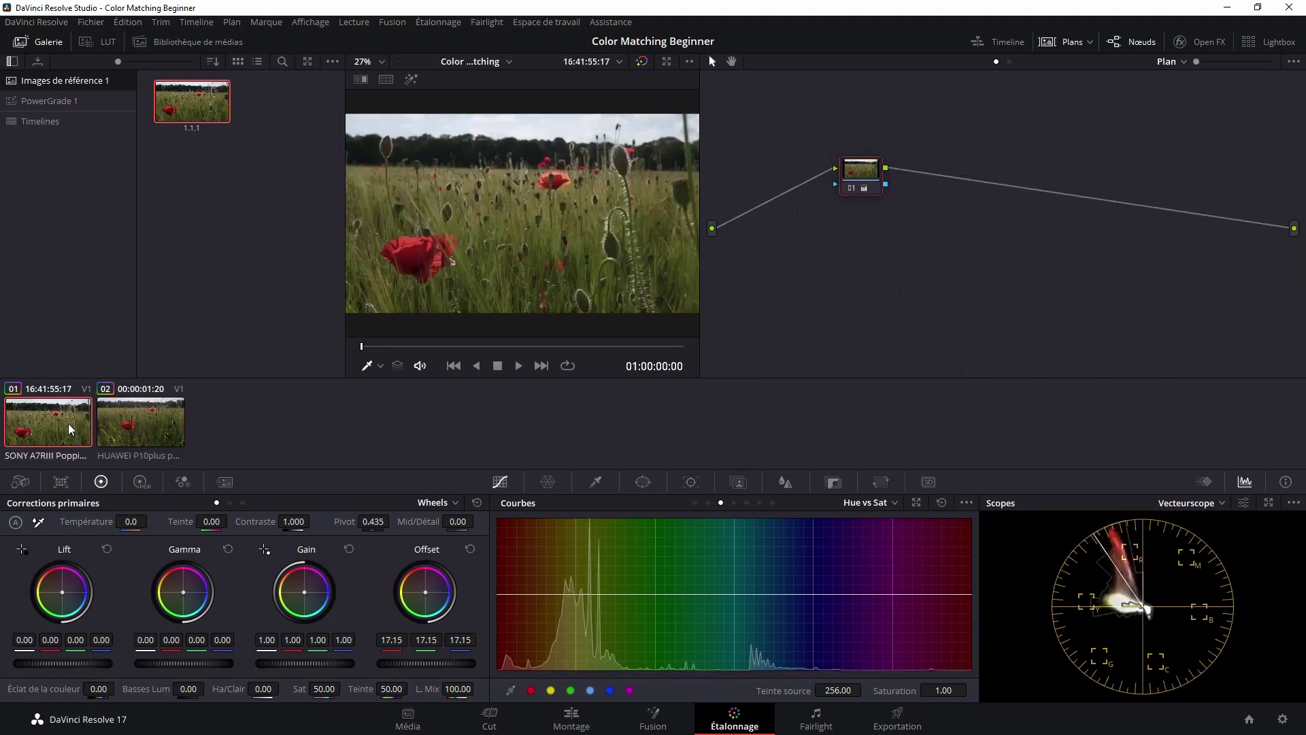
{"action": "left_click", "coordinate": [142, 427]}
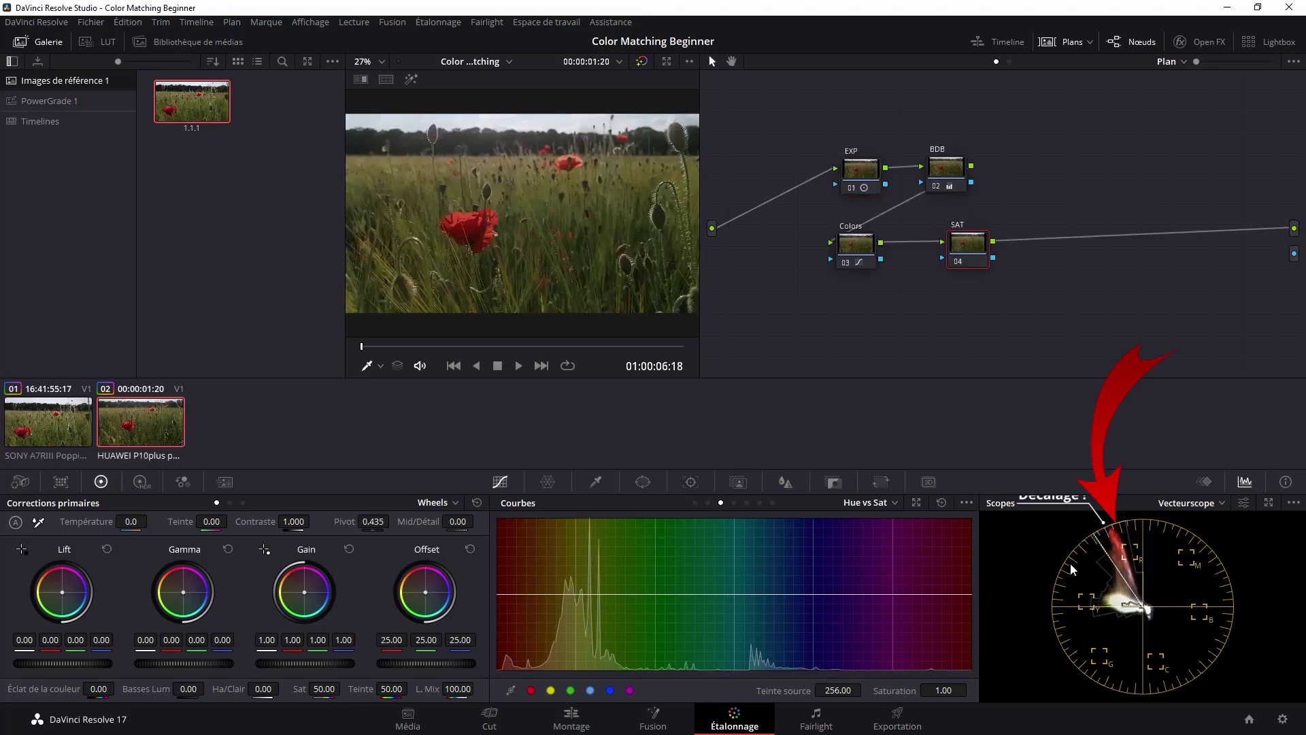
Alternate between the SONY A7RIII and HUAWEI P10plus clips, comparing the red trace's angle on the vectorscope and finishing on the HUAWEI clip.
{"action": "left_click", "coordinate": [128, 421]}
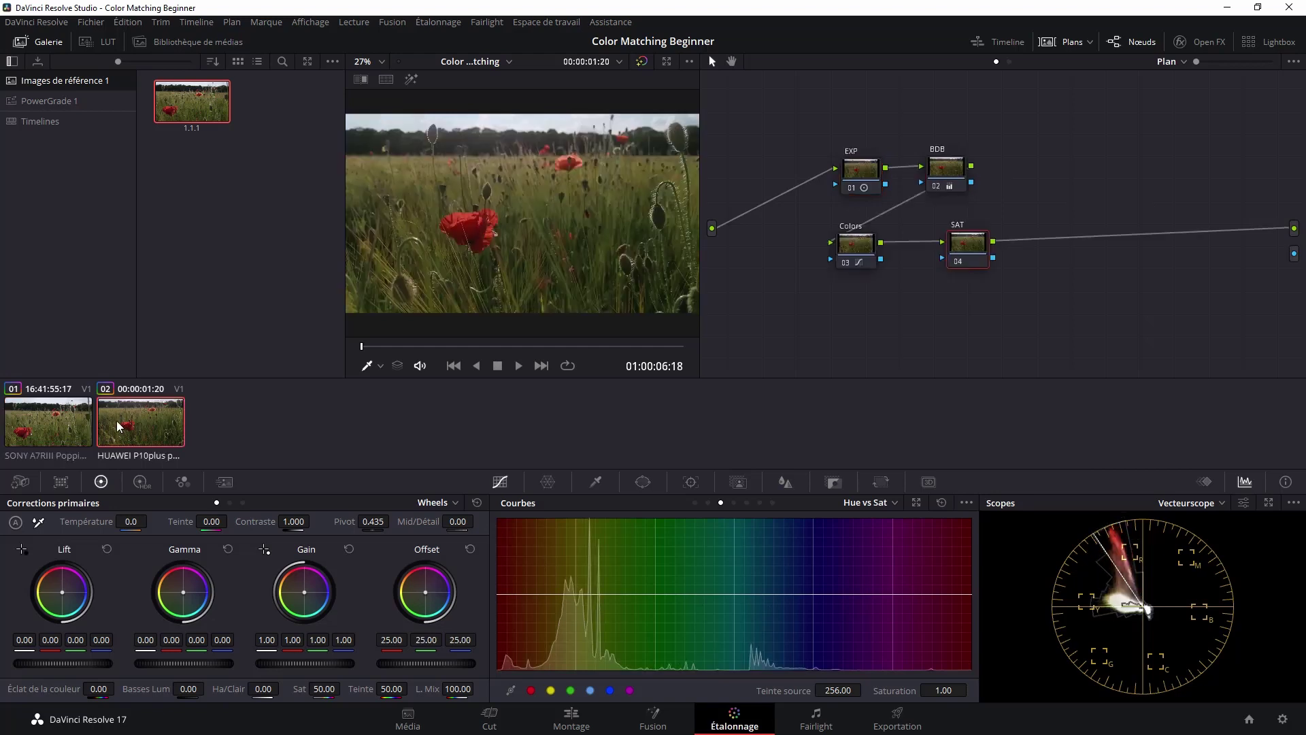
{"action": "left_click", "coordinate": [74, 420]}
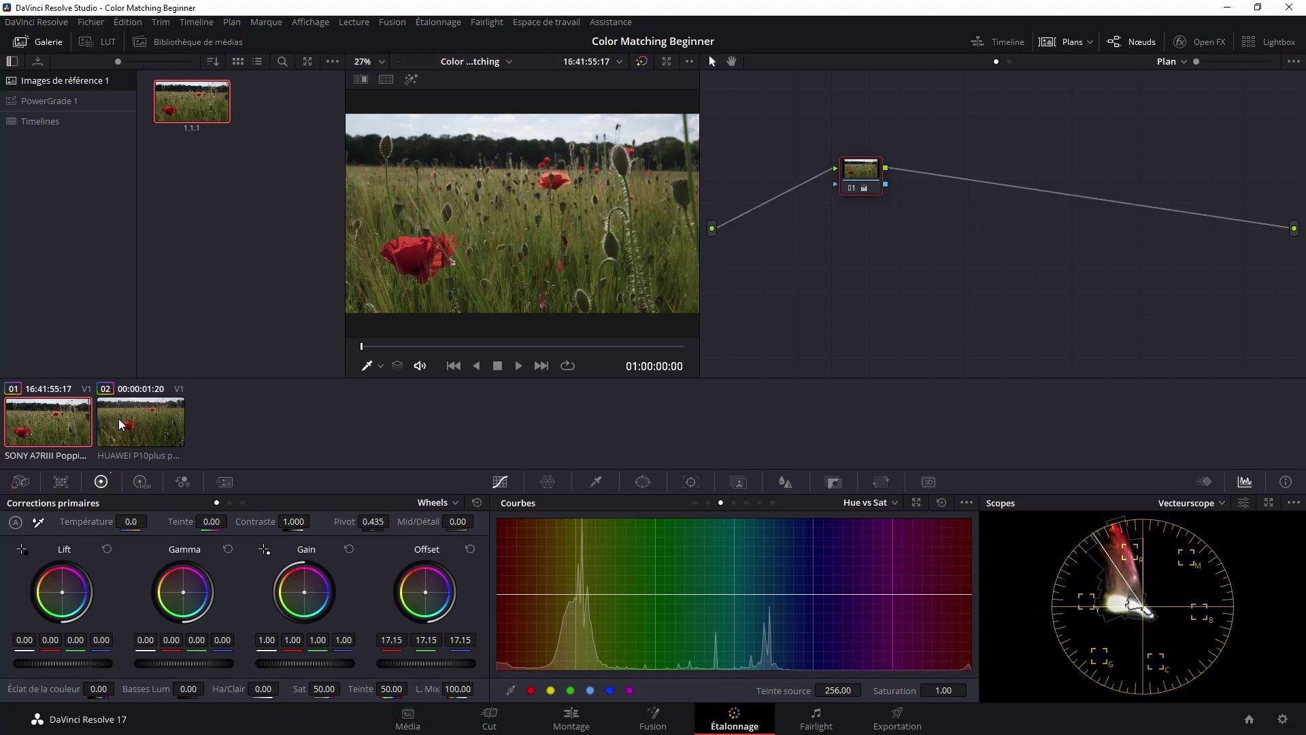
{"action": "left_click", "coordinate": [120, 424]}
{"action": "left_click", "coordinate": [66, 425]}
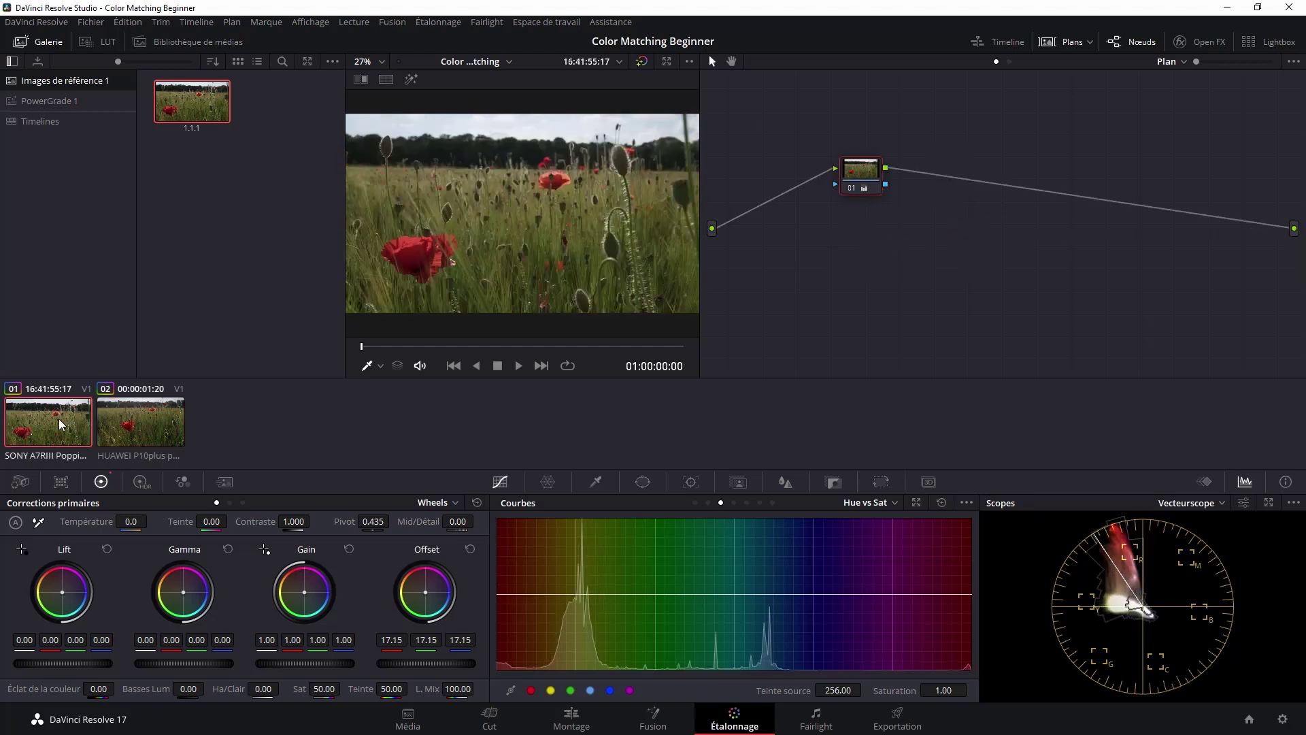
{"action": "left_click", "coordinate": [133, 422]}
Show the Colors node's Hue vs Hue curve, compare both clips, and set the HUAWEI clip's red point at hue 257.55 to a -0.80 shift.
{"action": "left_click", "coordinate": [858, 253]}
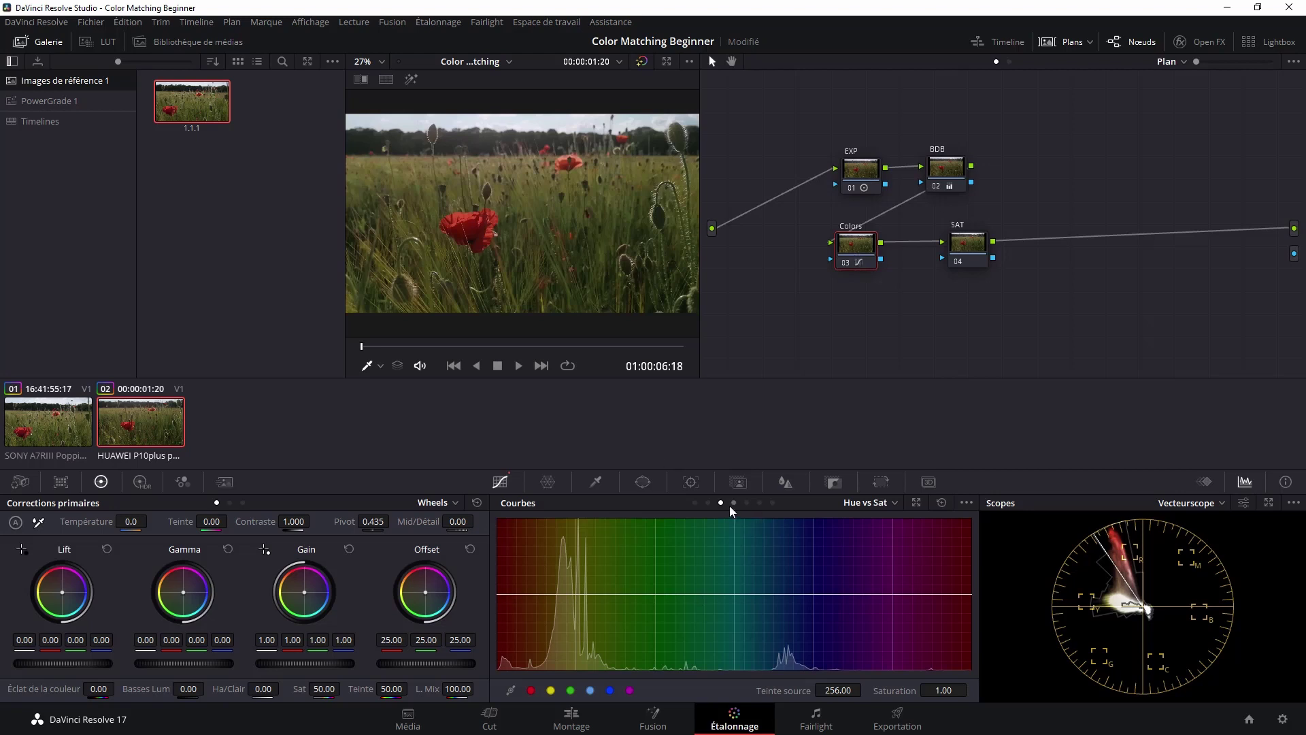
{"action": "left_click", "coordinate": [707, 502]}
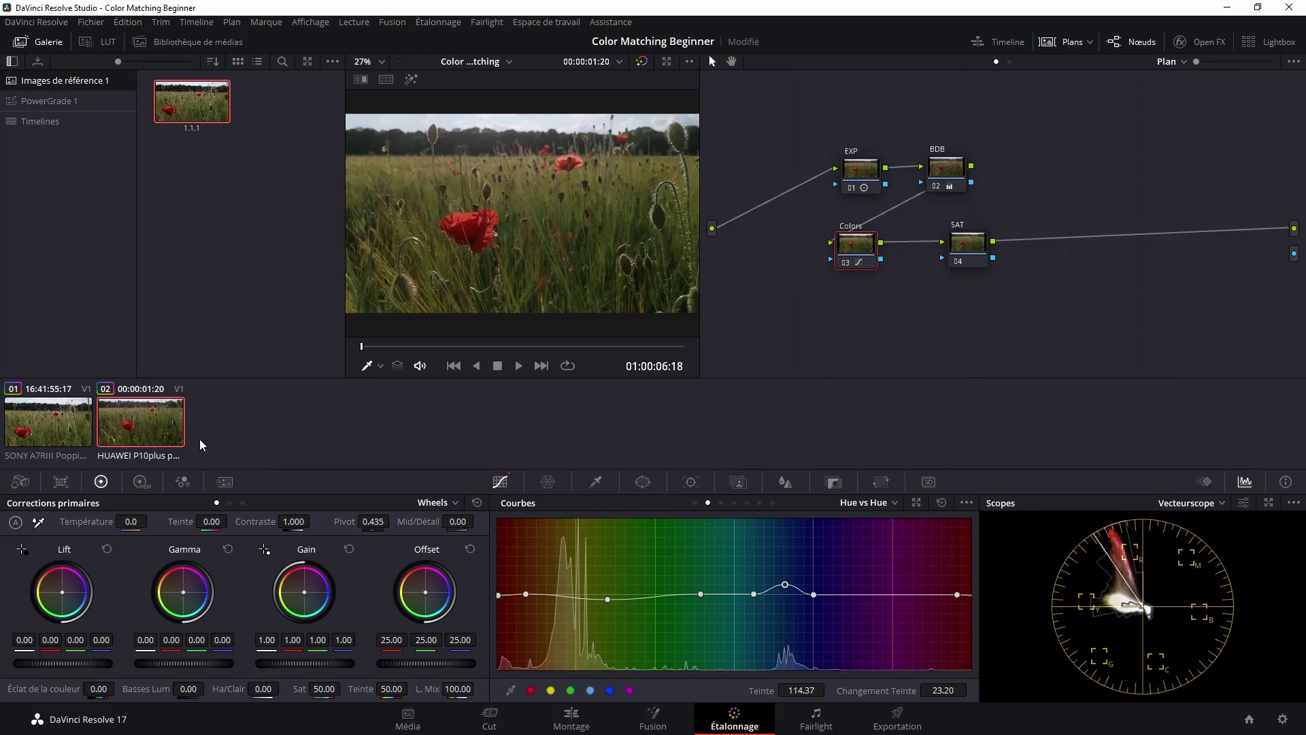
{"action": "left_click", "coordinate": [57, 418]}
{"action": "left_click", "coordinate": [123, 425]}
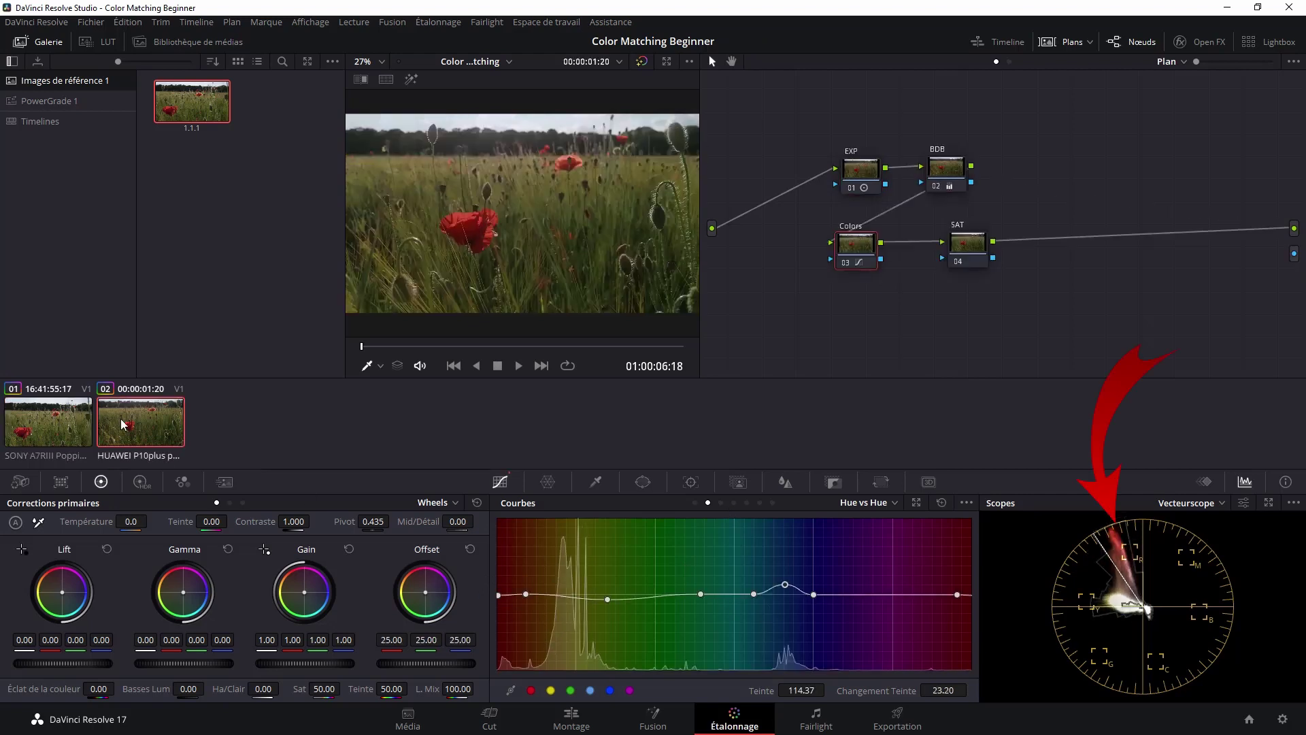
{"action": "left_click", "coordinate": [47, 419]}
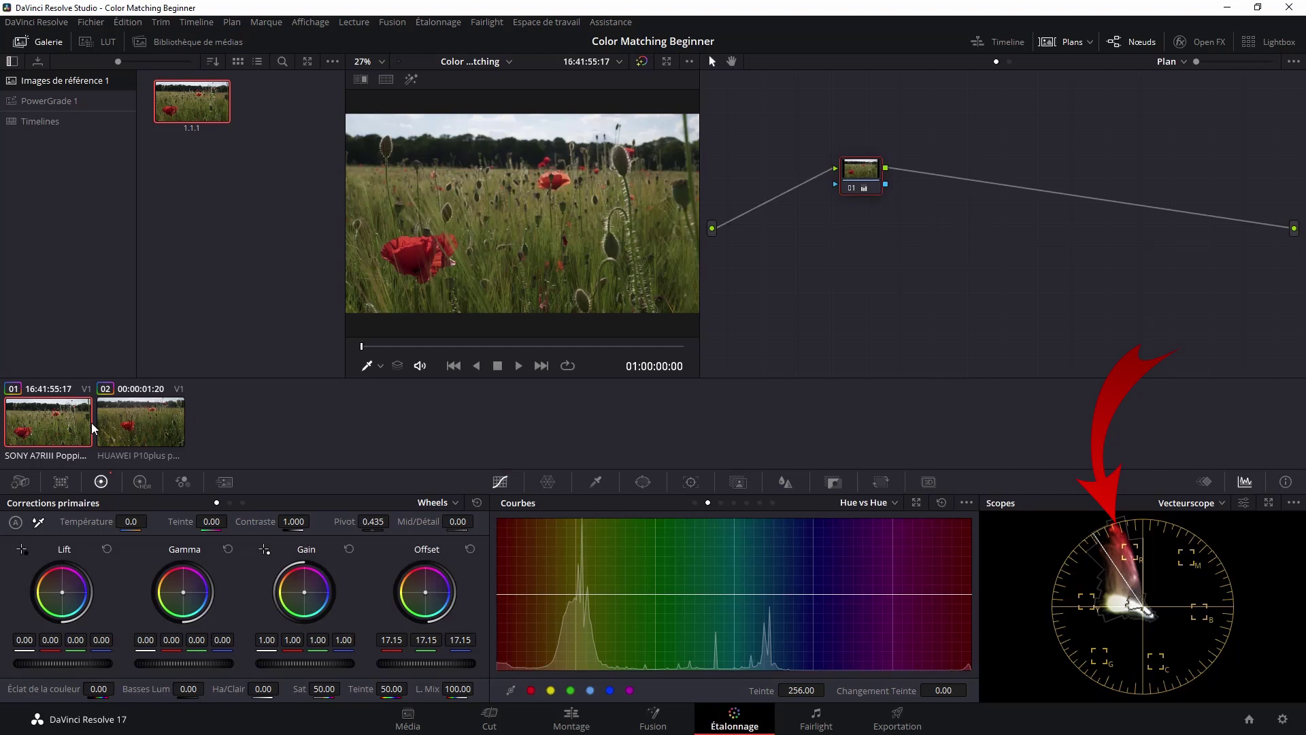
{"action": "left_click", "coordinate": [128, 419]}
{"action": "left_click_drag", "start_coordinate": [497, 597], "coordinate": [496, 593]}
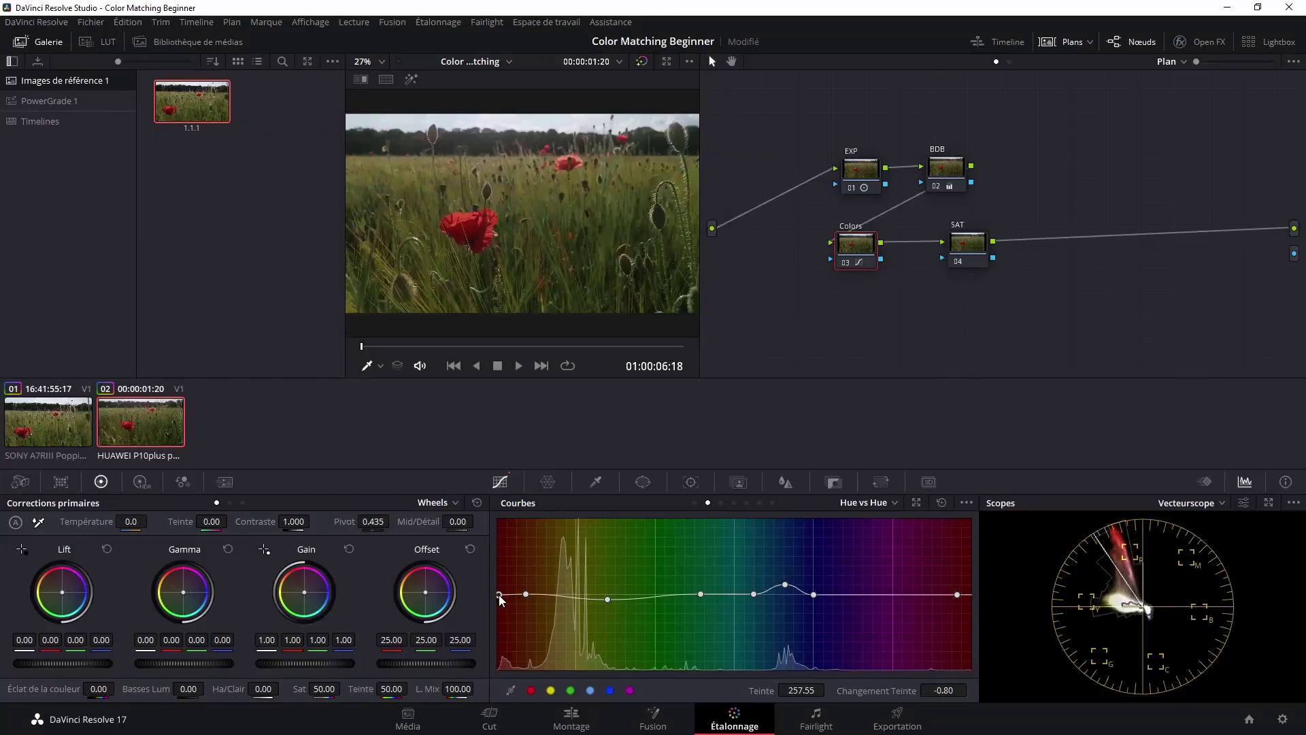
In the SAT node's Hue vs Sat curve, add anchor points around the reds and raise the red at hue 260.12 to saturation 1.06.
{"action": "left_click", "coordinate": [971, 254]}
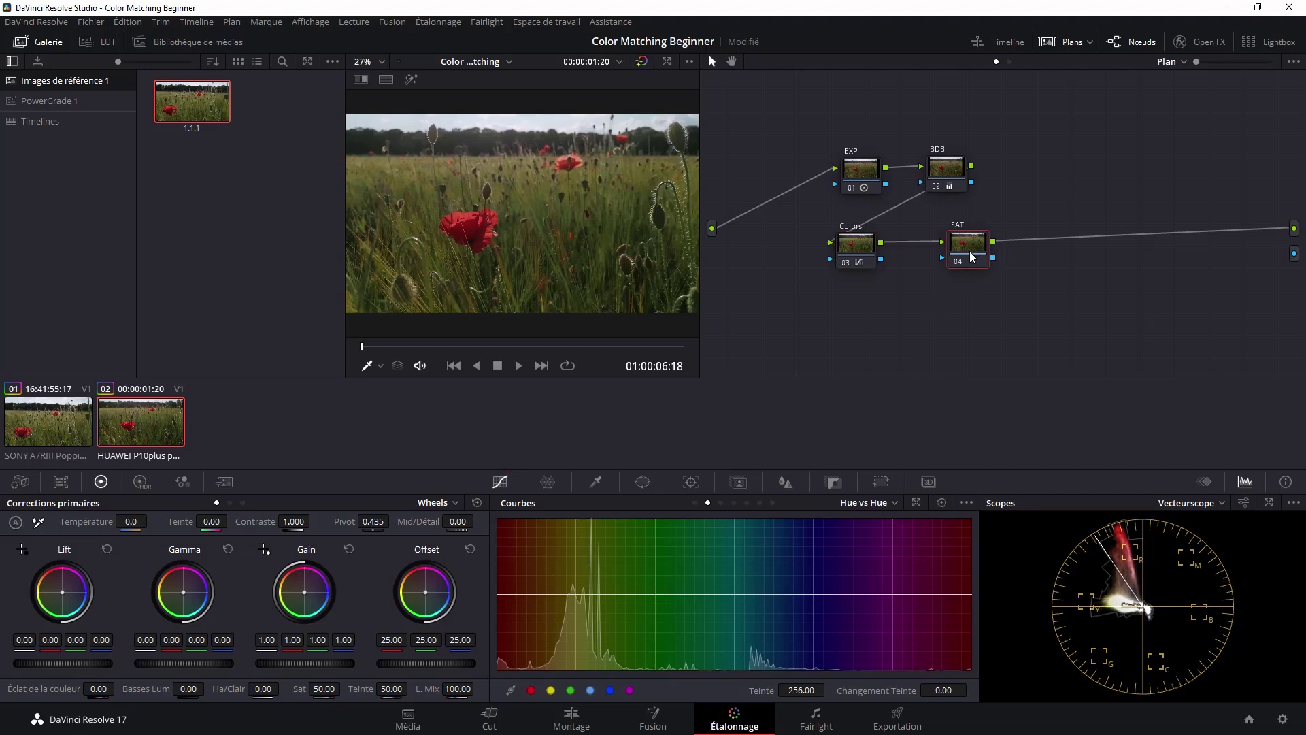
{"action": "left_click", "coordinate": [720, 505]}
{"action": "left_click_drag", "start_coordinate": [503, 594], "coordinate": [518, 592]}
{"action": "left_click", "coordinate": [957, 592]}
{"action": "left_click_drag", "start_coordinate": [502, 596], "coordinate": [502, 590]}
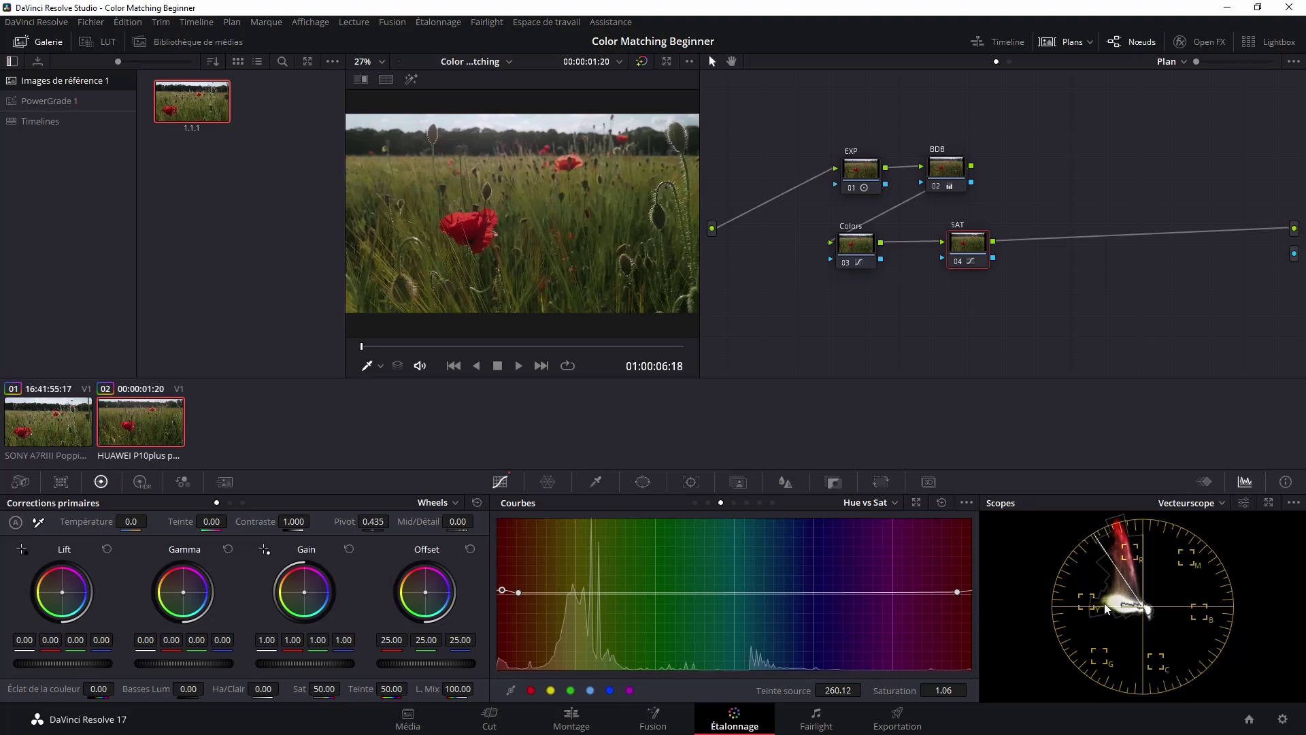
Compare both clips again, then set the yellow-green point of the Colors node's Hue vs Hue curve to hue 336.86 with a -8.80 shift.
{"action": "left_click", "coordinate": [35, 436]}
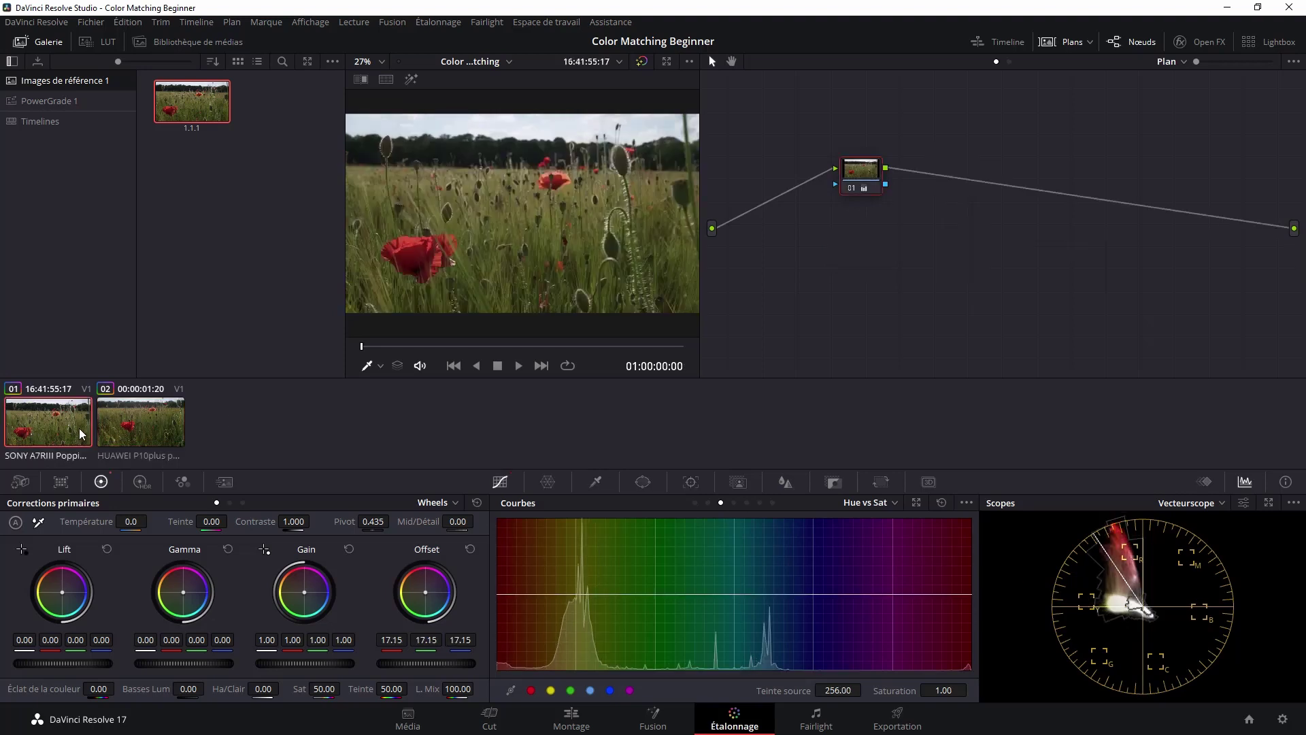
{"action": "left_click", "coordinate": [118, 433]}
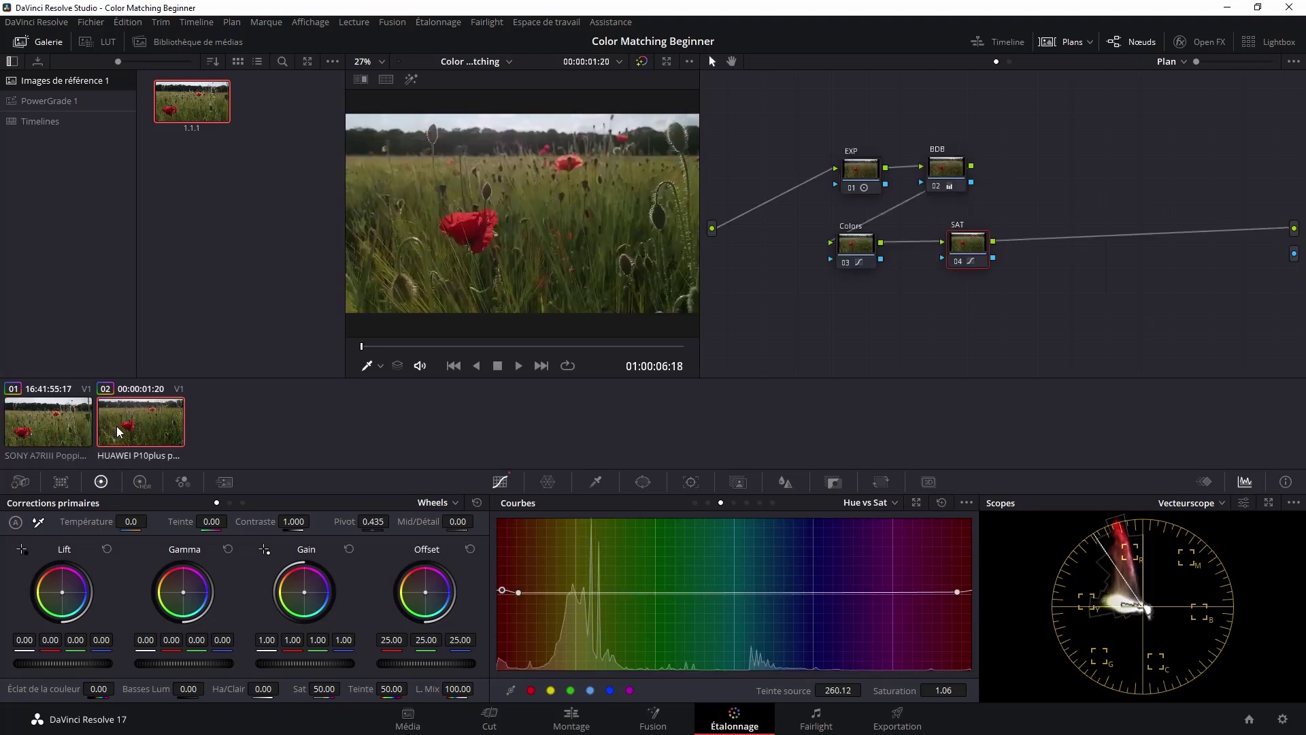
{"action": "left_click", "coordinate": [66, 431]}
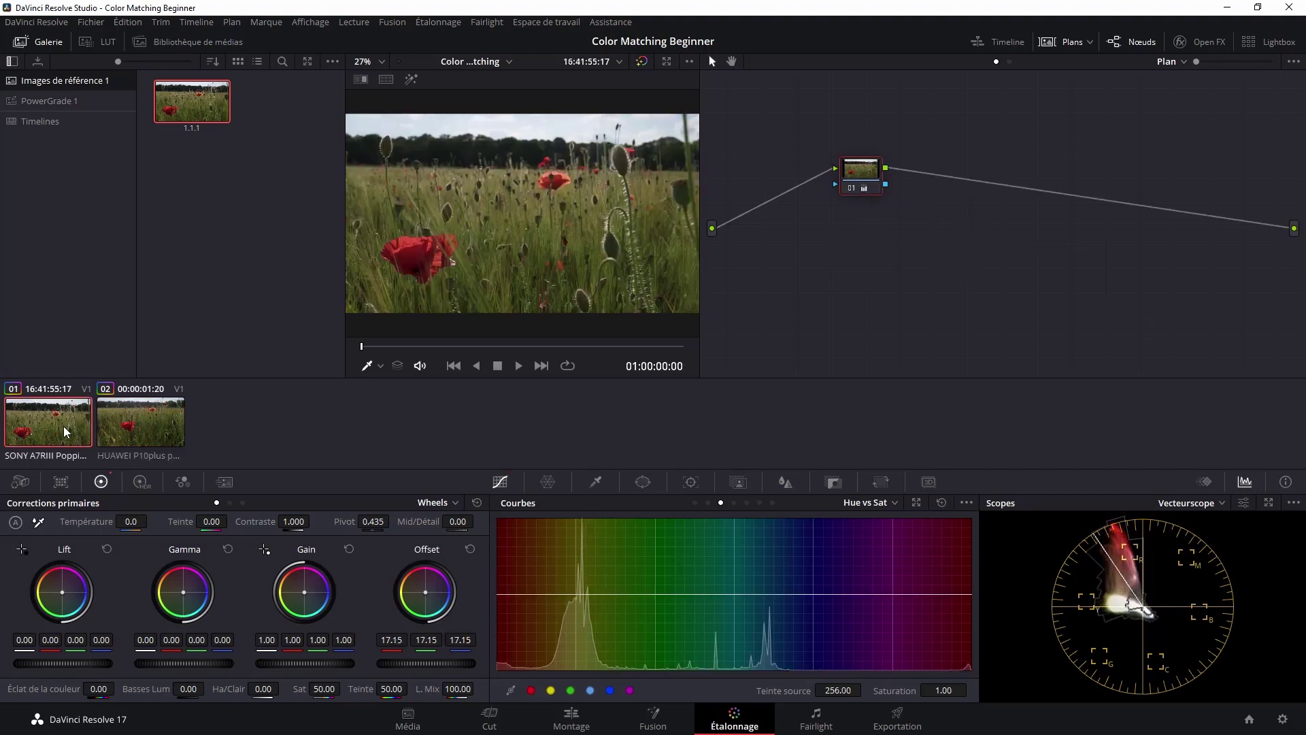
{"action": "left_click", "coordinate": [116, 435]}
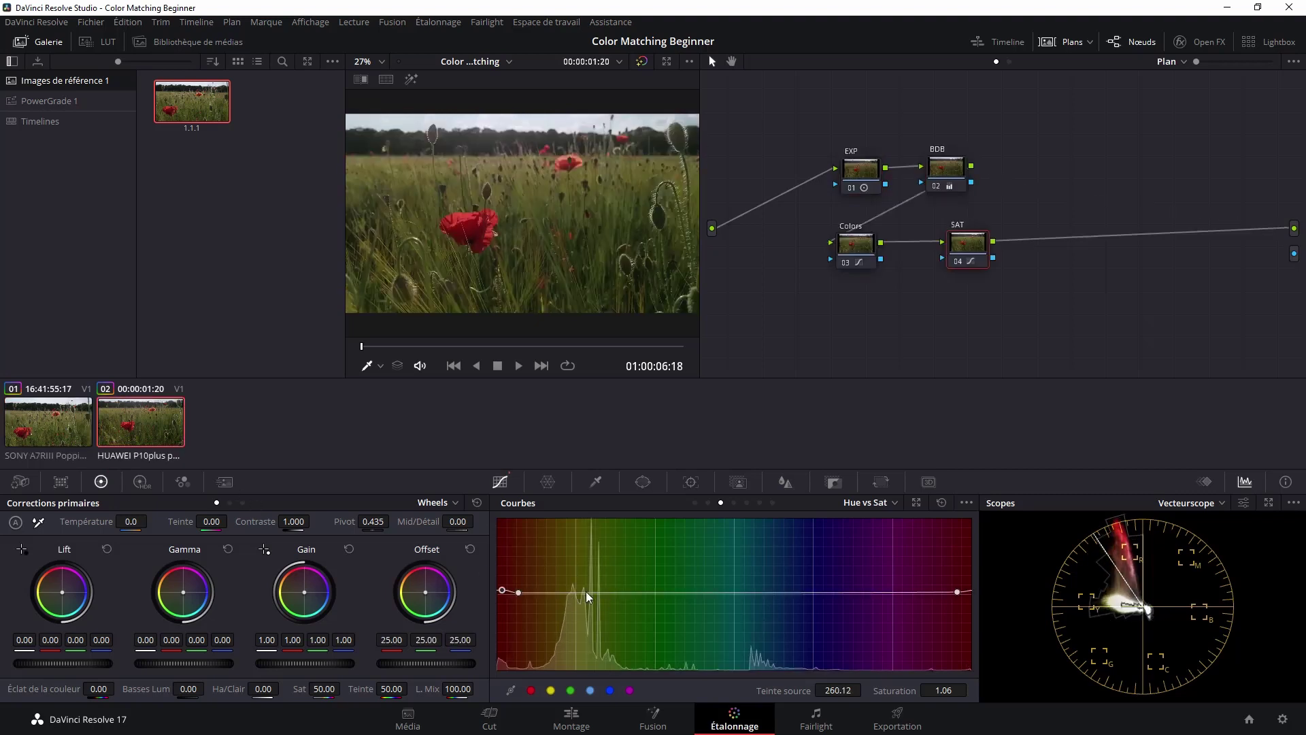
{"action": "left_click", "coordinate": [856, 253]}
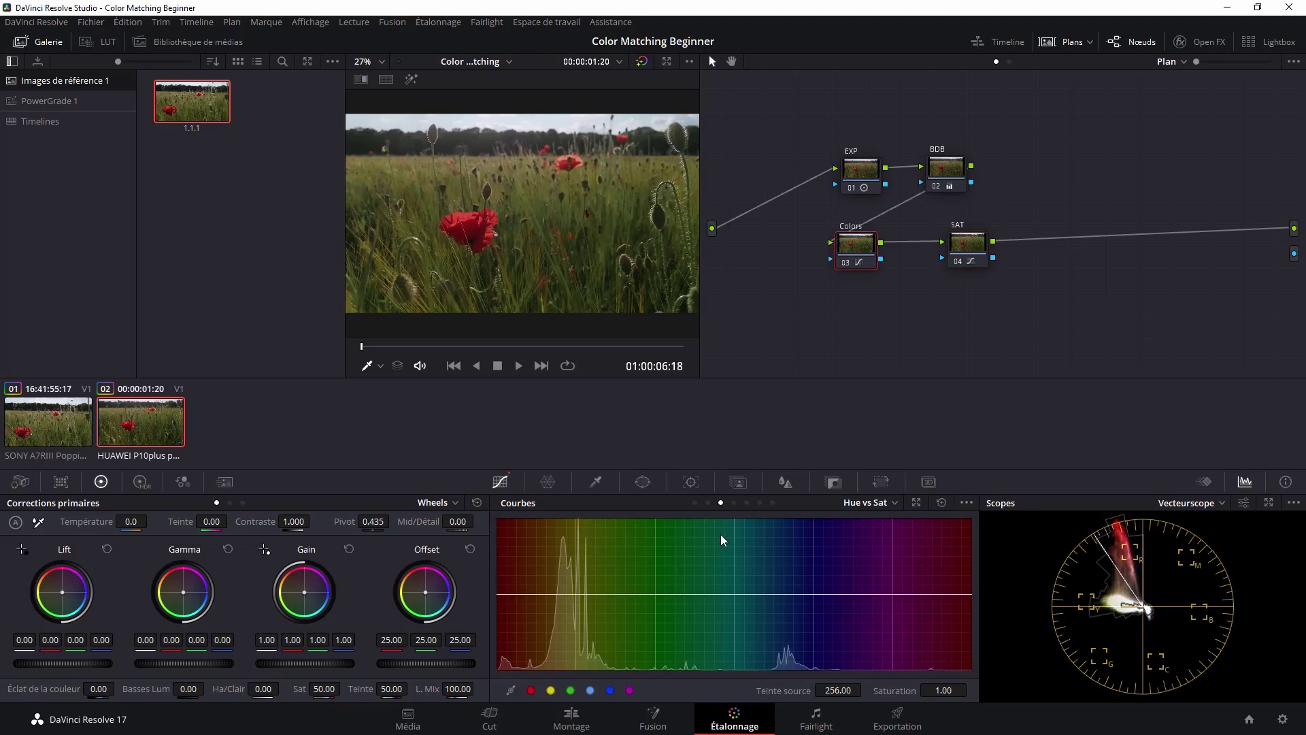
{"action": "left_click", "coordinate": [708, 502]}
{"action": "left_click_drag", "start_coordinate": [603, 596], "coordinate": [603, 598]}
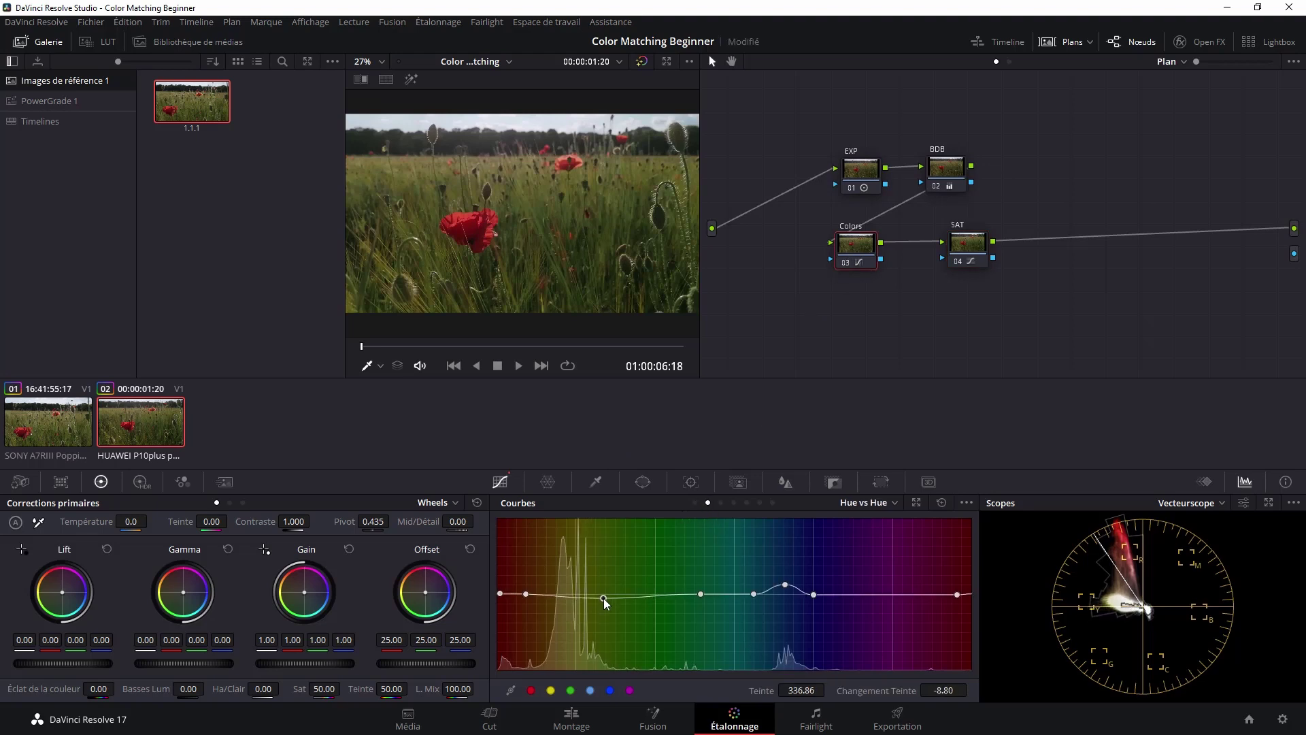
In the SAT node's Hue vs Sat curve, anchor the cyan-green range and slightly lower the saturation of the yellow-green peak.
{"action": "left_click", "coordinate": [956, 239]}
{"action": "left_click", "coordinate": [720, 503]}
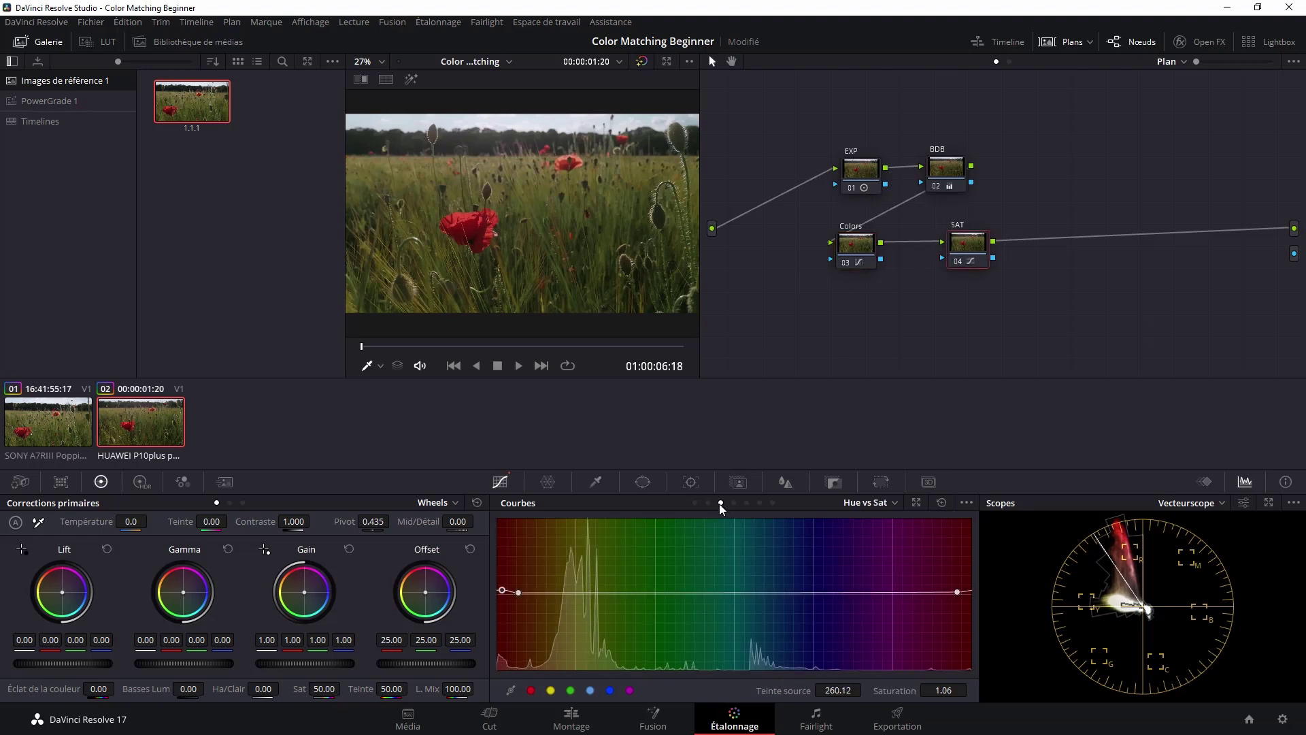
{"action": "left_click", "coordinate": [717, 591]}
{"action": "mouse_move", "coordinate": [599, 593]}
{"action": "left_mouse_down"}
{"action": "mouse_move", "coordinate": [594, 636]}
{"action": "mouse_move", "coordinate": [594, 596]}
{"action": "left_mouse_up"}
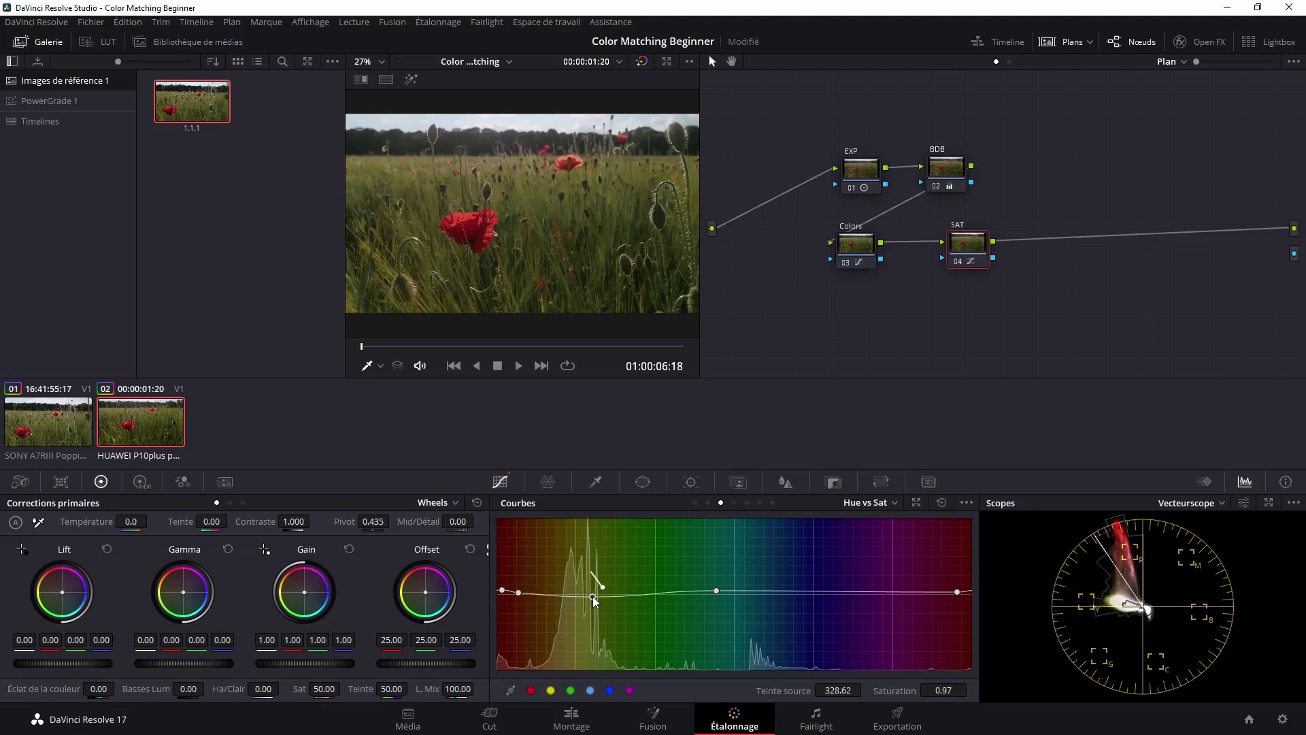
Anchor the blue range of the SAT node's Hue vs Sat curve and set a cyan-blue point at hue 90.16 to saturation 1.06.
{"action": "left_click", "coordinate": [808, 592]}
{"action": "left_click", "coordinate": [764, 591]}
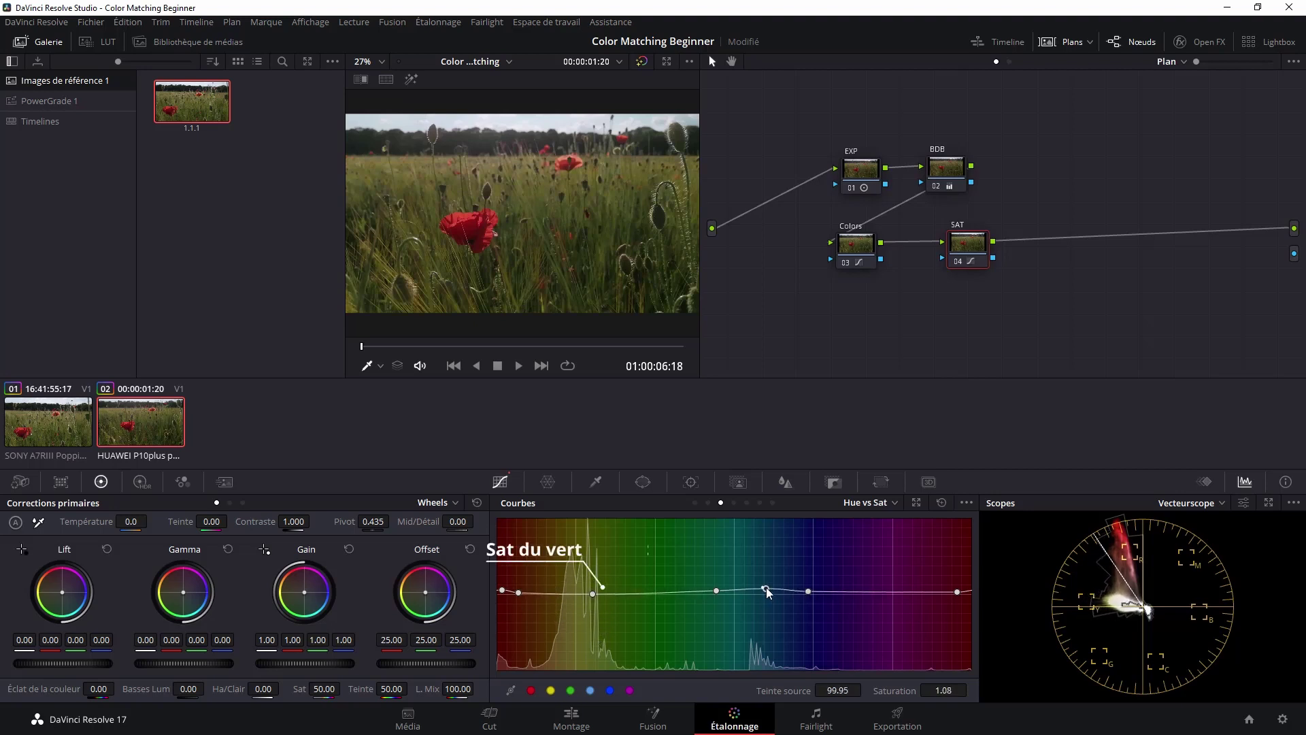
{"action": "left_click_drag", "start_coordinate": [765, 596], "coordinate": [810, 593]}
{"action": "left_click_drag", "start_coordinate": [717, 590], "coordinate": [761, 587]}
Move the blue point of the Colors node's Hue vs Hue curve to about hue 108.19 and bring its shift close to neutral.
{"action": "left_click", "coordinate": [856, 244]}
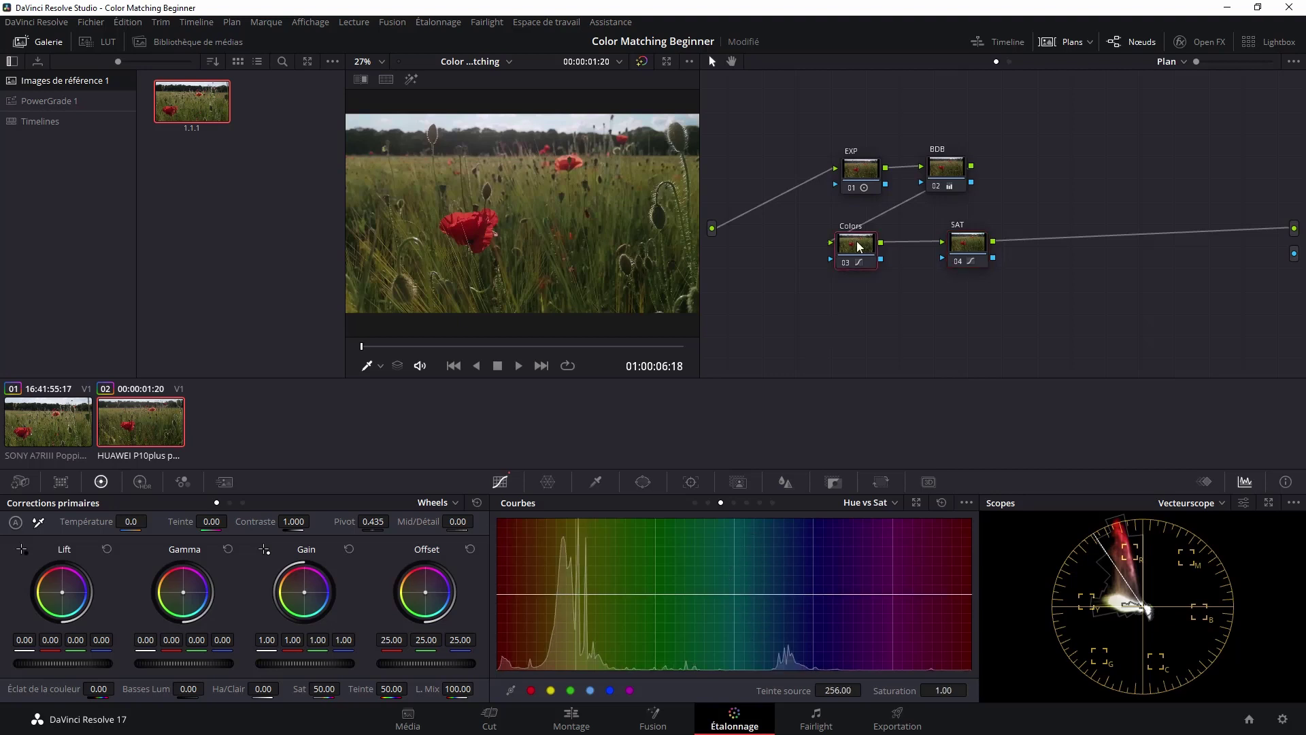
{"action": "left_click", "coordinate": [707, 502]}
{"action": "mouse_move", "coordinate": [786, 594]}
{"action": "left_mouse_down"}
{"action": "mouse_move", "coordinate": [784, 633]}
{"action": "mouse_move", "coordinate": [782, 581]}
{"action": "mouse_move", "coordinate": [778, 610]}
{"action": "mouse_move", "coordinate": [777, 598]}
{"action": "left_mouse_up"}
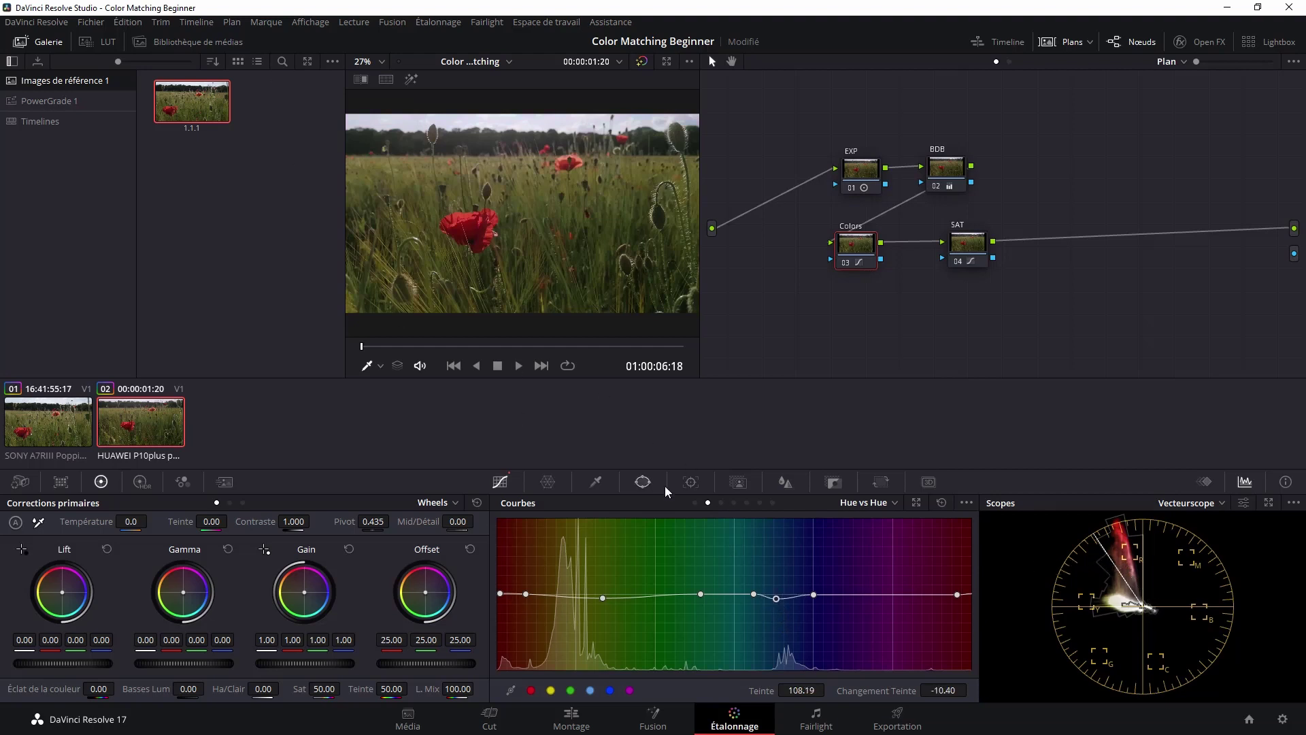
{"action": "left_click_drag", "start_coordinate": [775, 598], "coordinate": [775, 592]}
Raise the SAT node's cyan-blue Hue vs Sat point to saturation 1.20 at hue 99.43.
{"action": "left_click", "coordinate": [965, 252]}
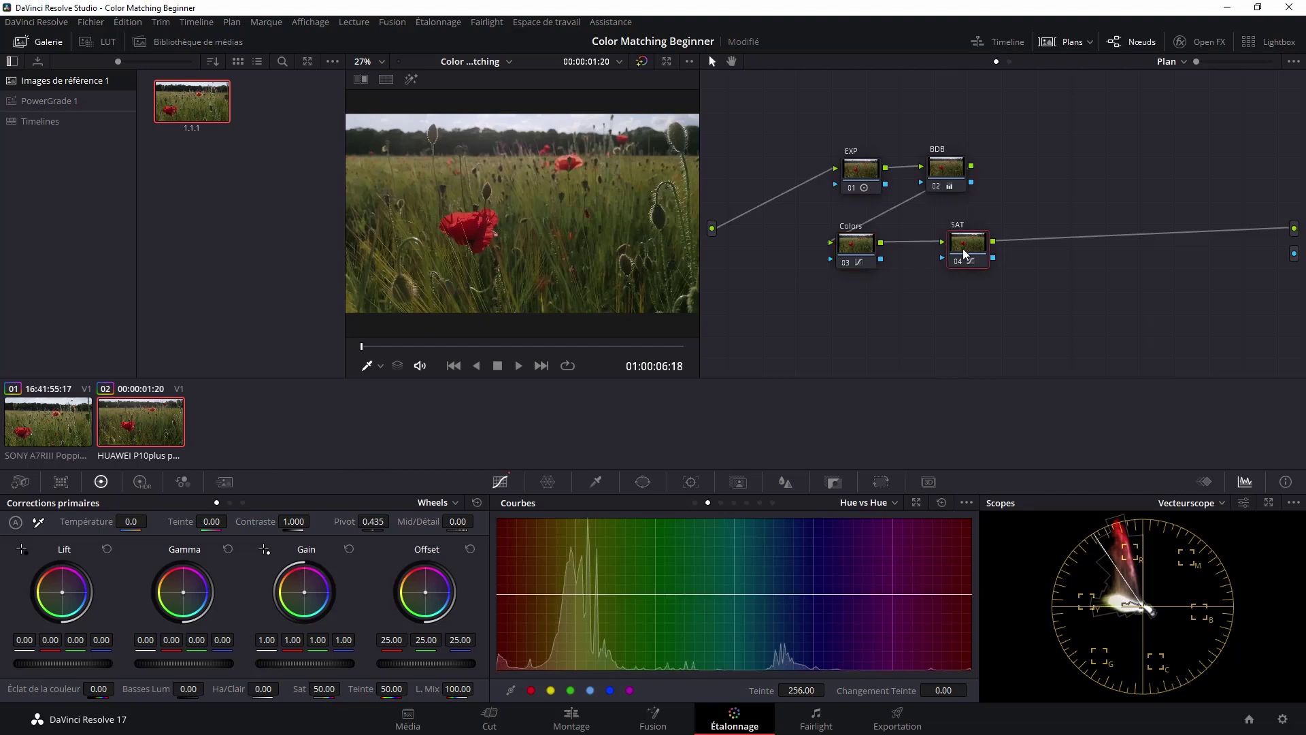
{"action": "left_click", "coordinate": [721, 503]}
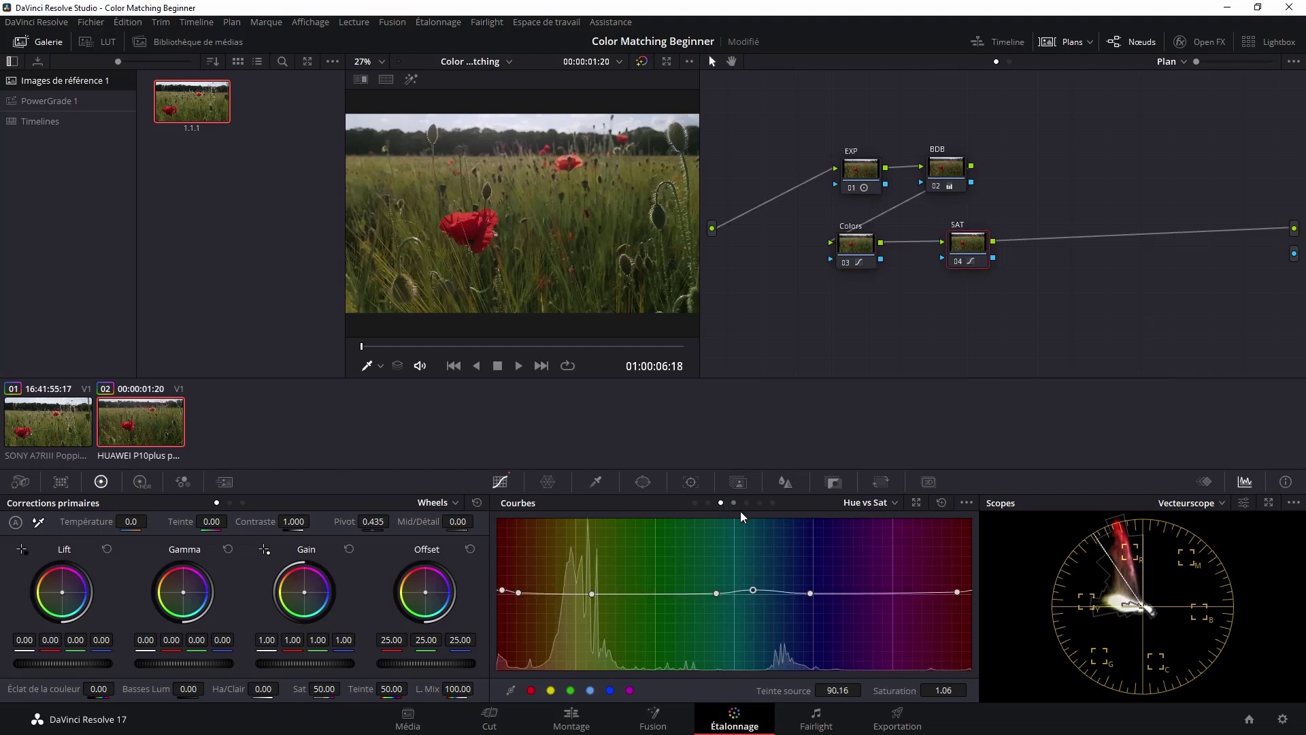
{"action": "mouse_move", "coordinate": [753, 593]}
{"action": "left_mouse_down"}
{"action": "mouse_move", "coordinate": [757, 536]}
{"action": "mouse_move", "coordinate": [764, 631]}
{"action": "mouse_move", "coordinate": [765, 582]}
{"action": "left_mouse_up"}
Compare the image and vectorscope of the SONY and HUAWEI clips by alternating repeatedly between them, ending on the HUAWEI clip.
{"action": "left_click", "coordinate": [44, 419]}
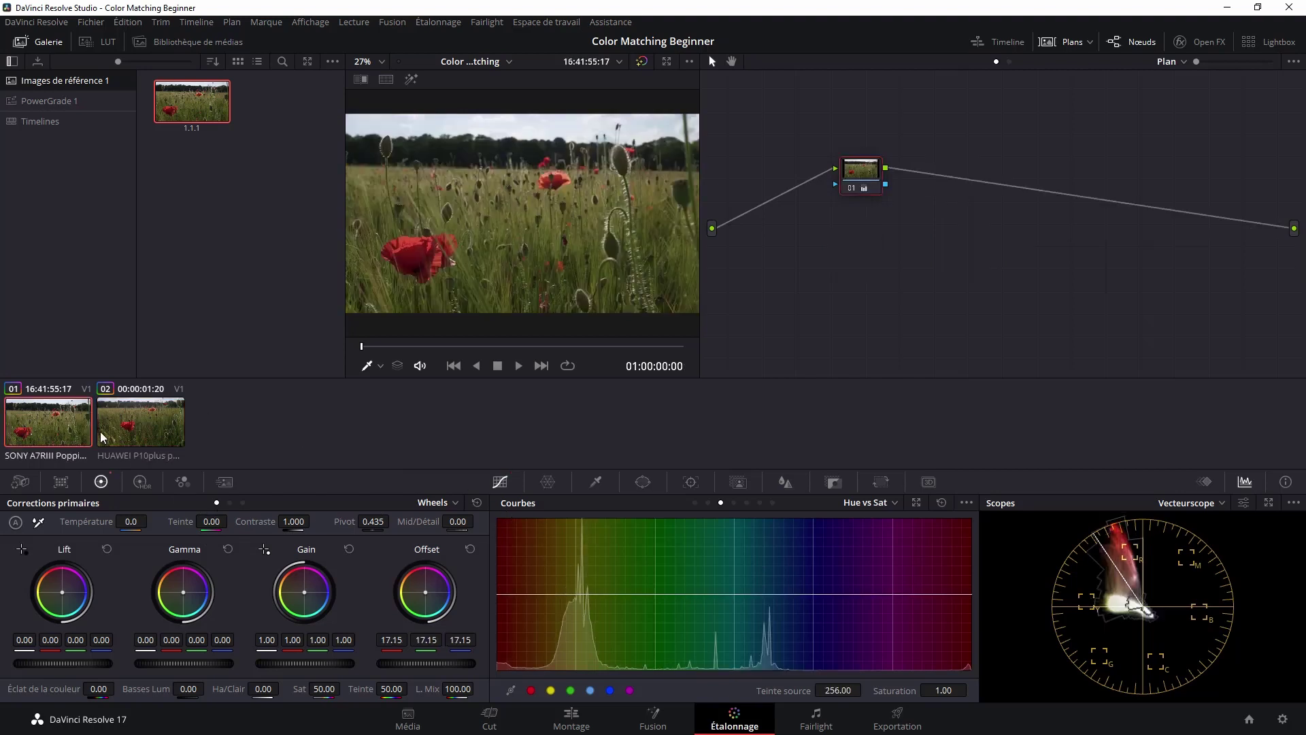
{"action": "left_click", "coordinate": [137, 443]}
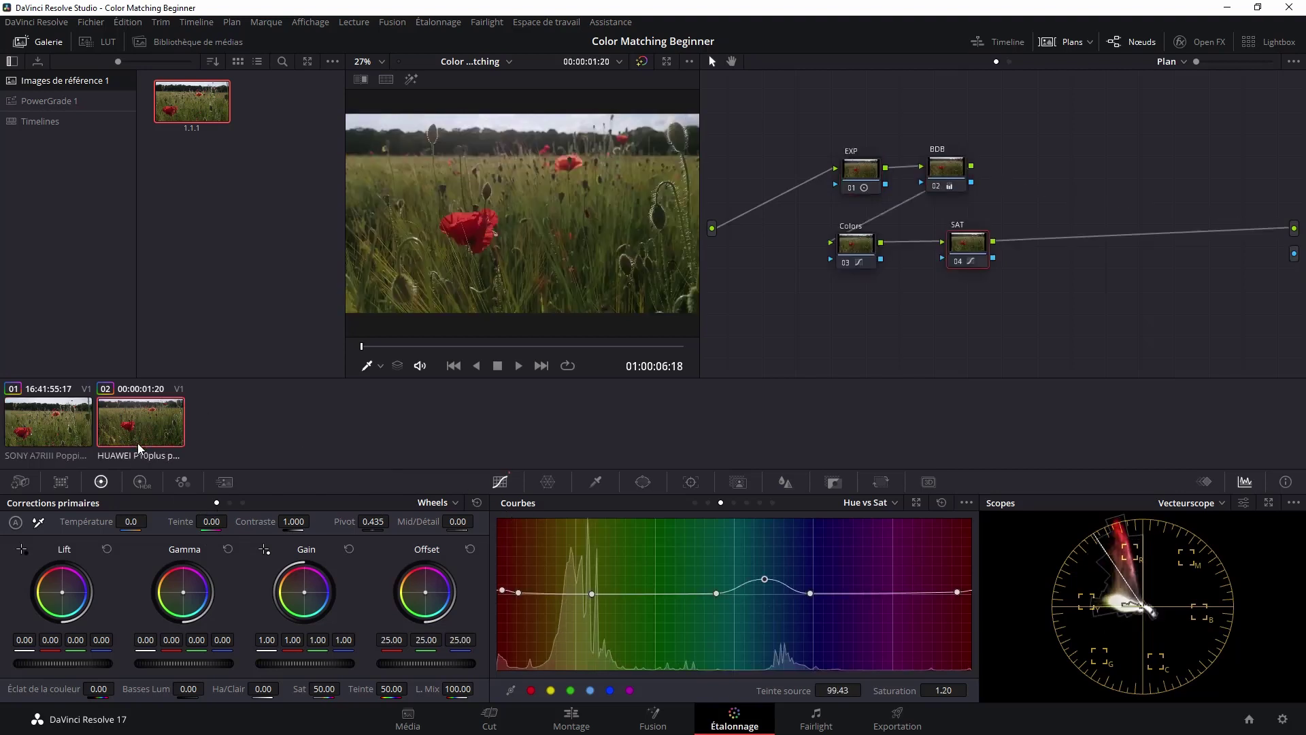
{"action": "left_click", "coordinate": [68, 436]}
{"action": "left_click", "coordinate": [141, 428]}
{"action": "left_click", "coordinate": [54, 422]}
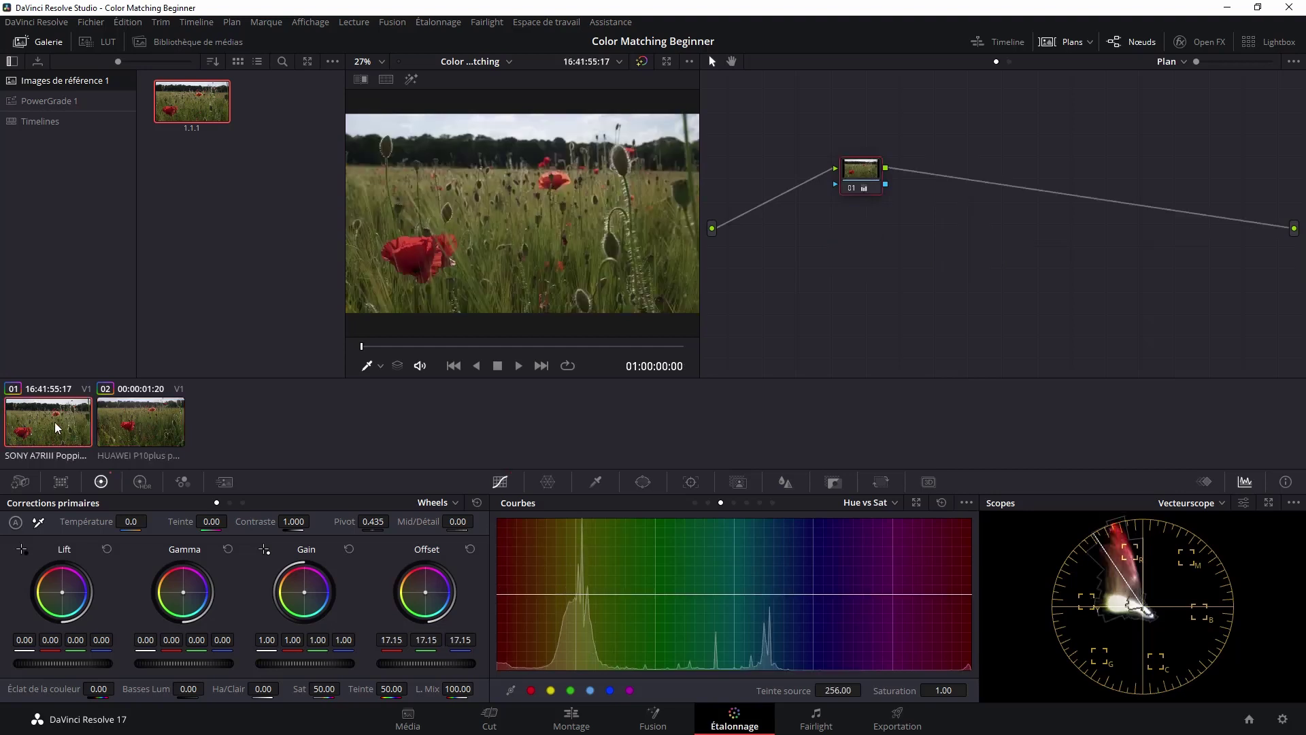
{"action": "left_click", "coordinate": [152, 434]}
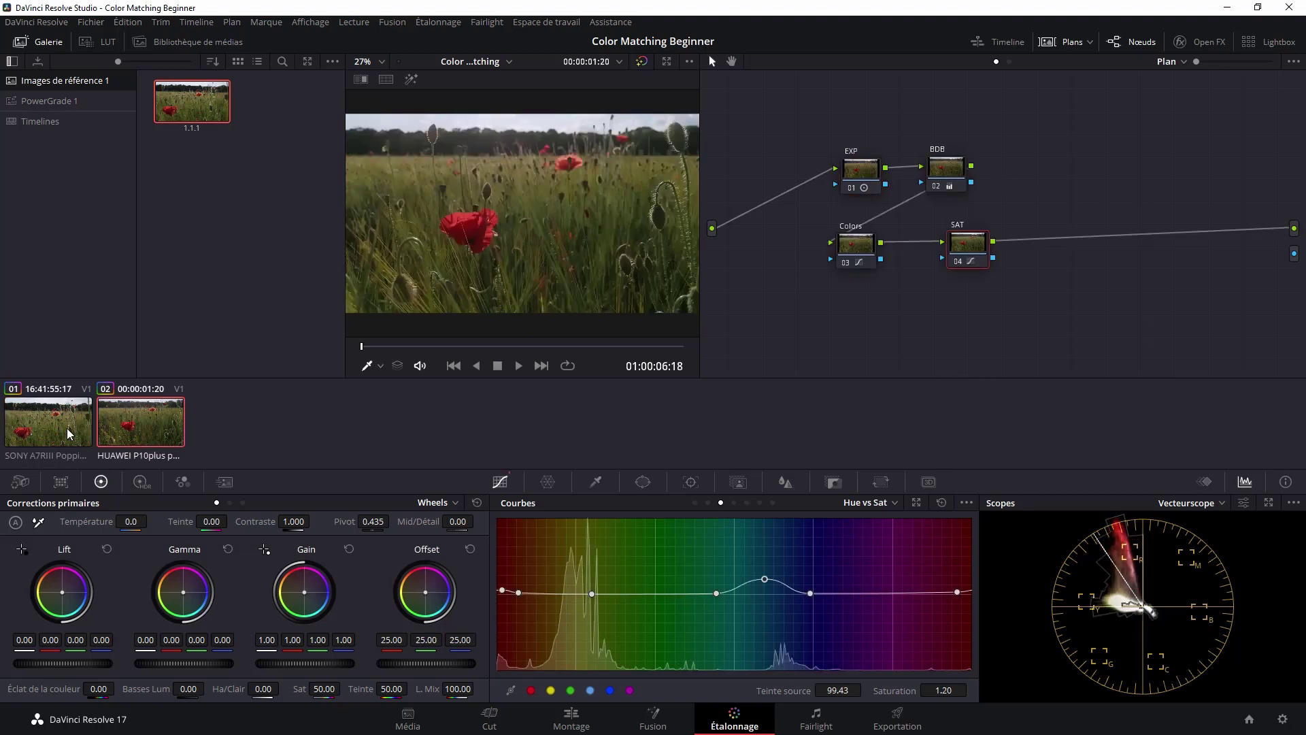
{"action": "left_click", "coordinate": [67, 428]}
{"action": "left_click", "coordinate": [153, 440]}
{"action": "left_click", "coordinate": [79, 430]}
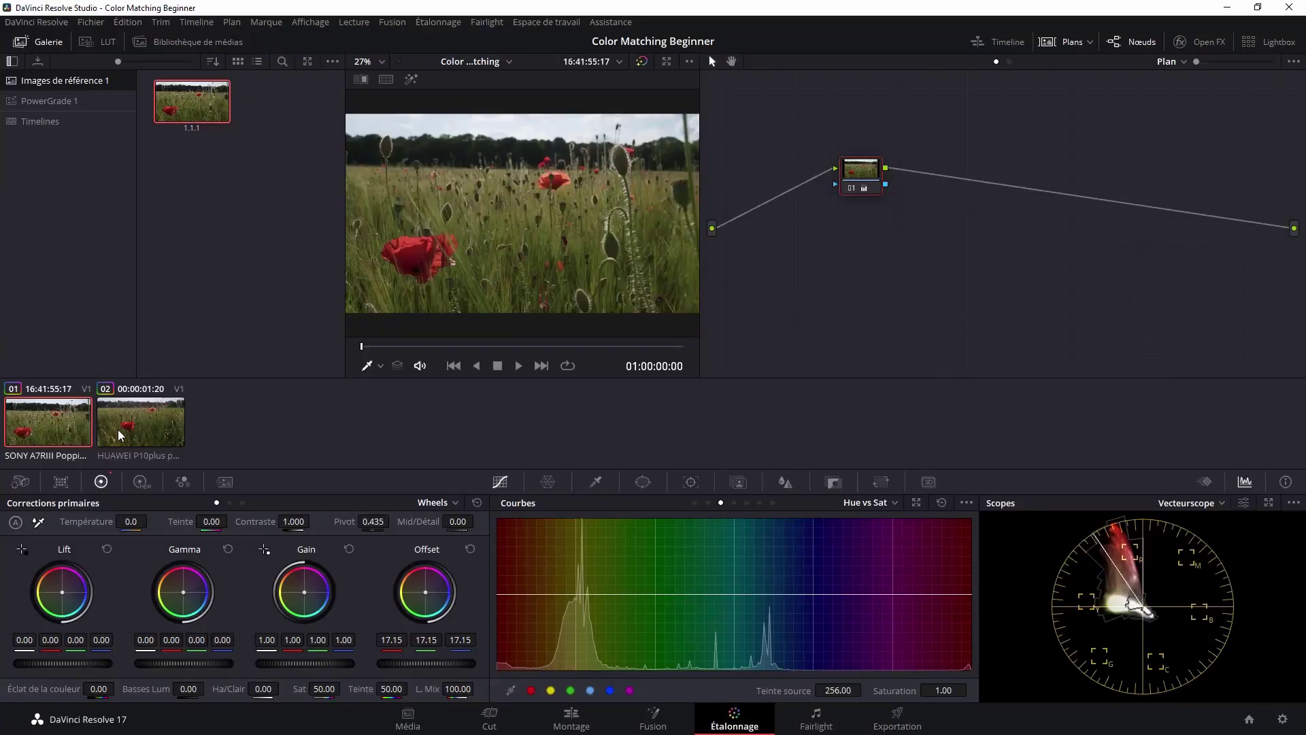
{"action": "left_click", "coordinate": [119, 435]}
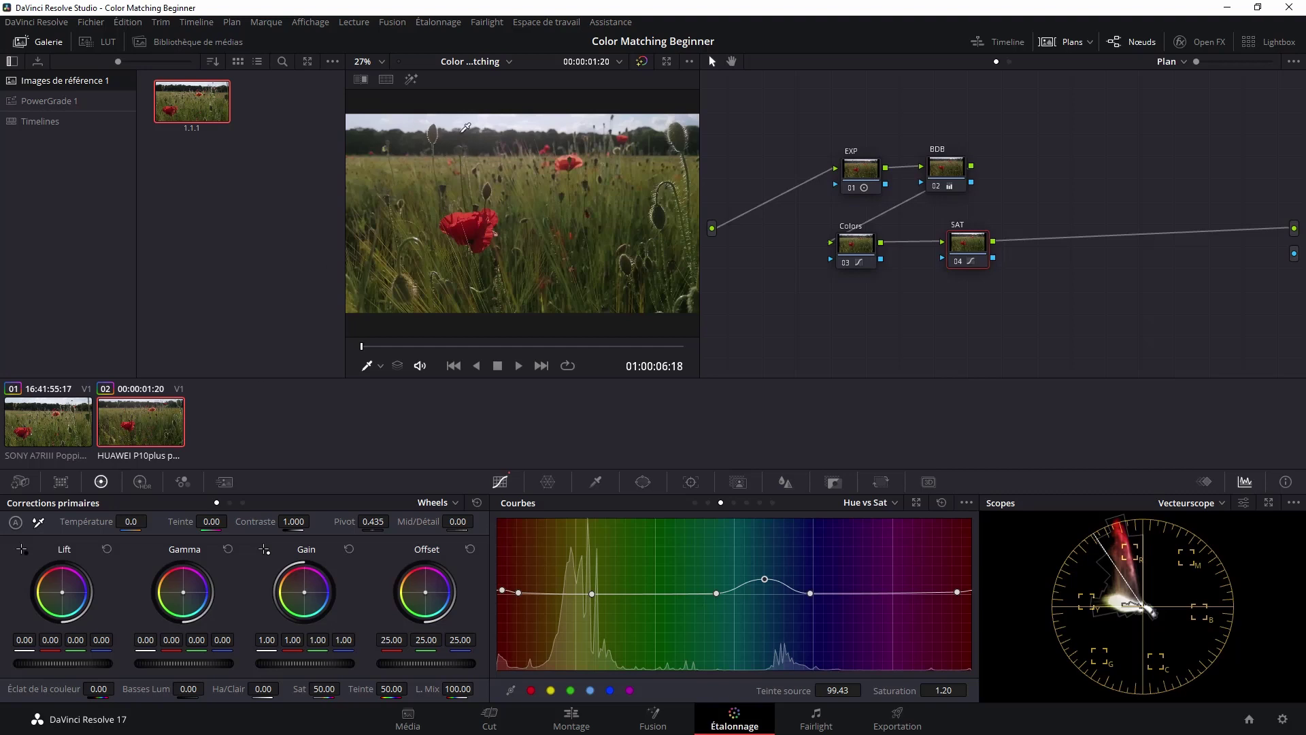
{"action": "left_click", "coordinate": [78, 420]}
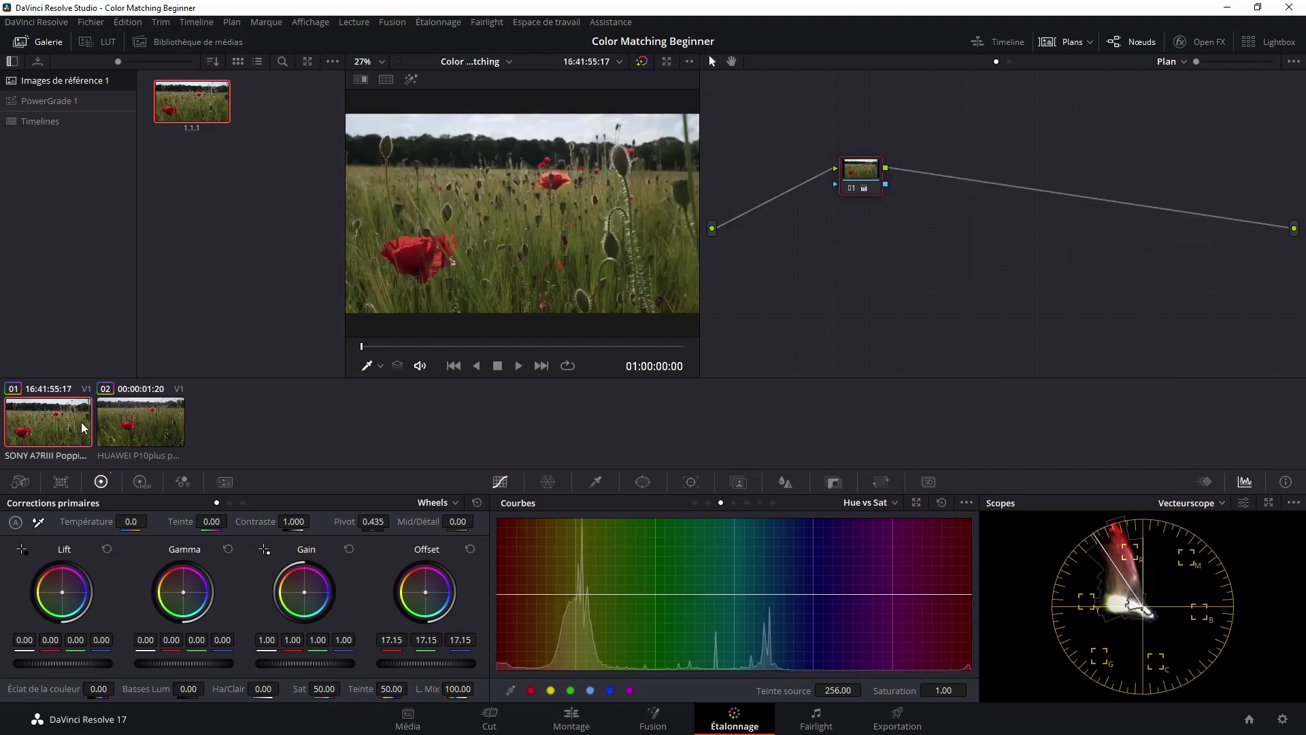
{"action": "left_click", "coordinate": [129, 430]}
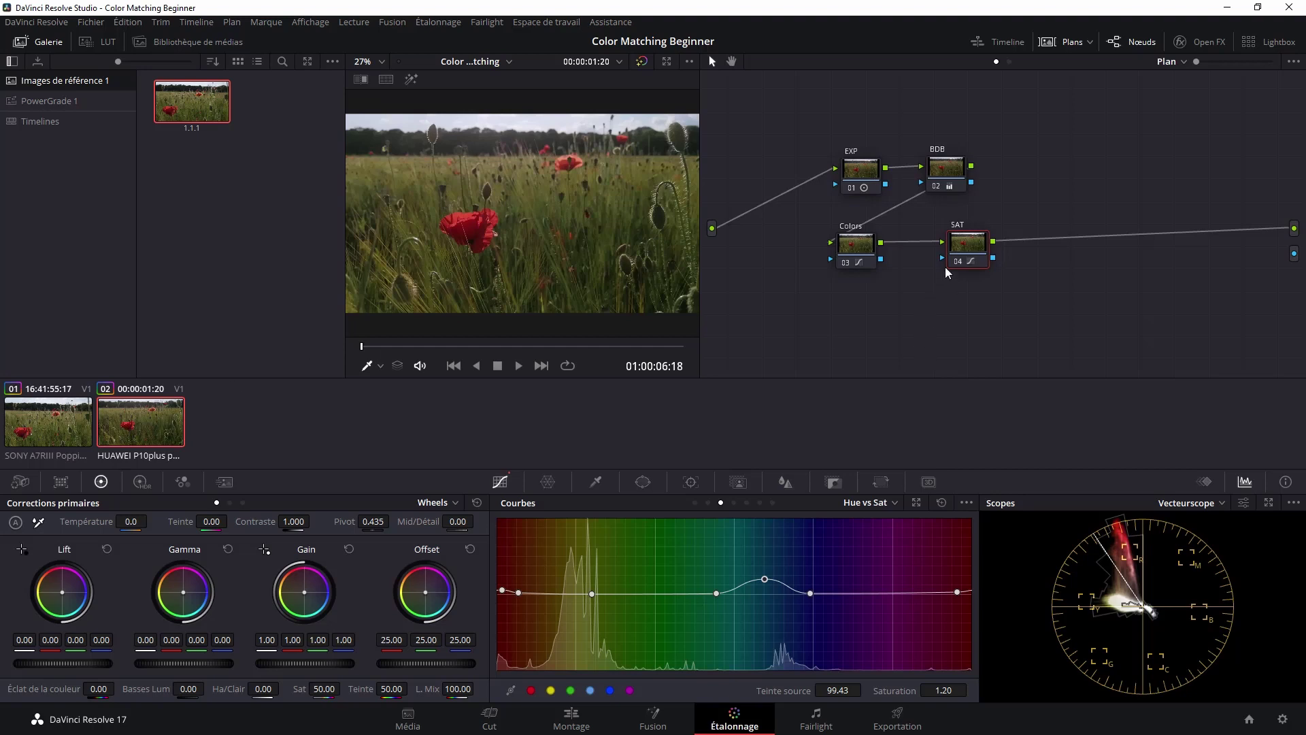
Add a serial corrector node after SAT, space it away from SAT and label it CORR.
{"action": "right_click", "coordinate": [969, 248]}
{"action": "mouse_move", "coordinate": [990, 310]}
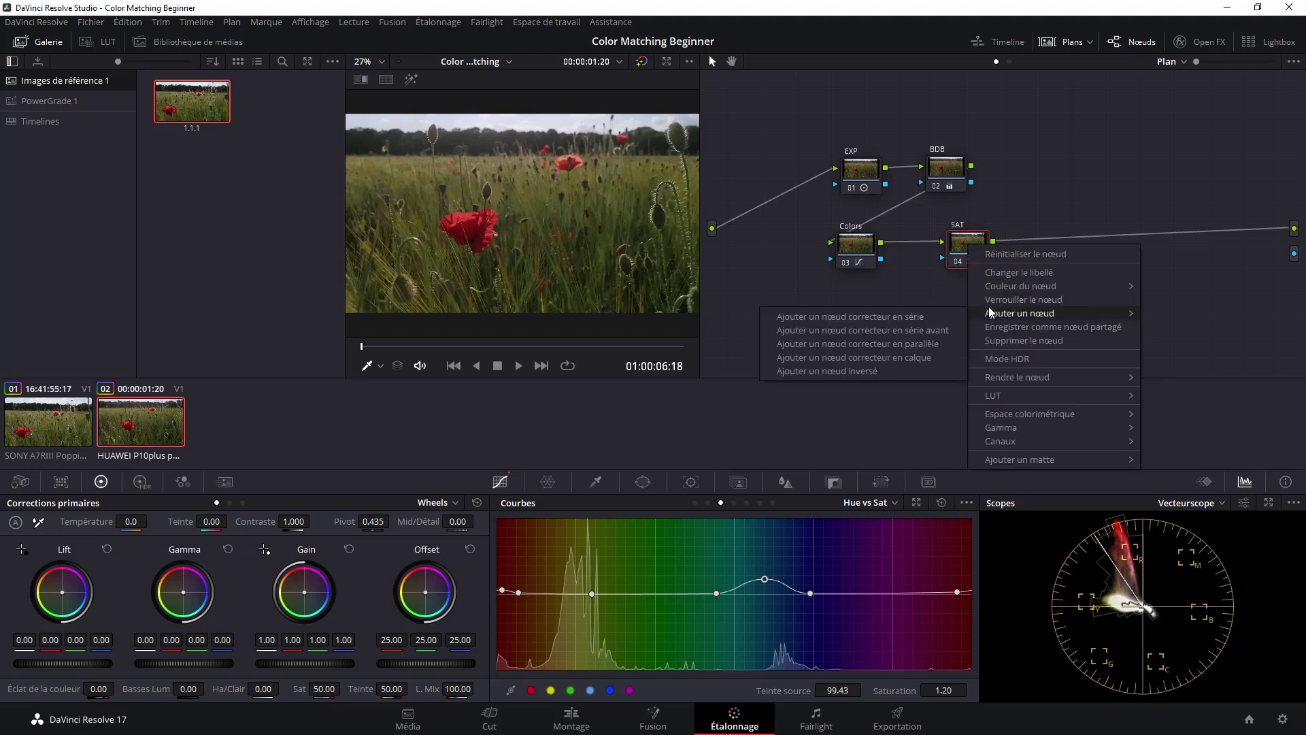
{"action": "left_click", "coordinate": [941, 317]}
{"action": "left_click_drag", "start_coordinate": [1023, 246], "coordinate": [1056, 248]}
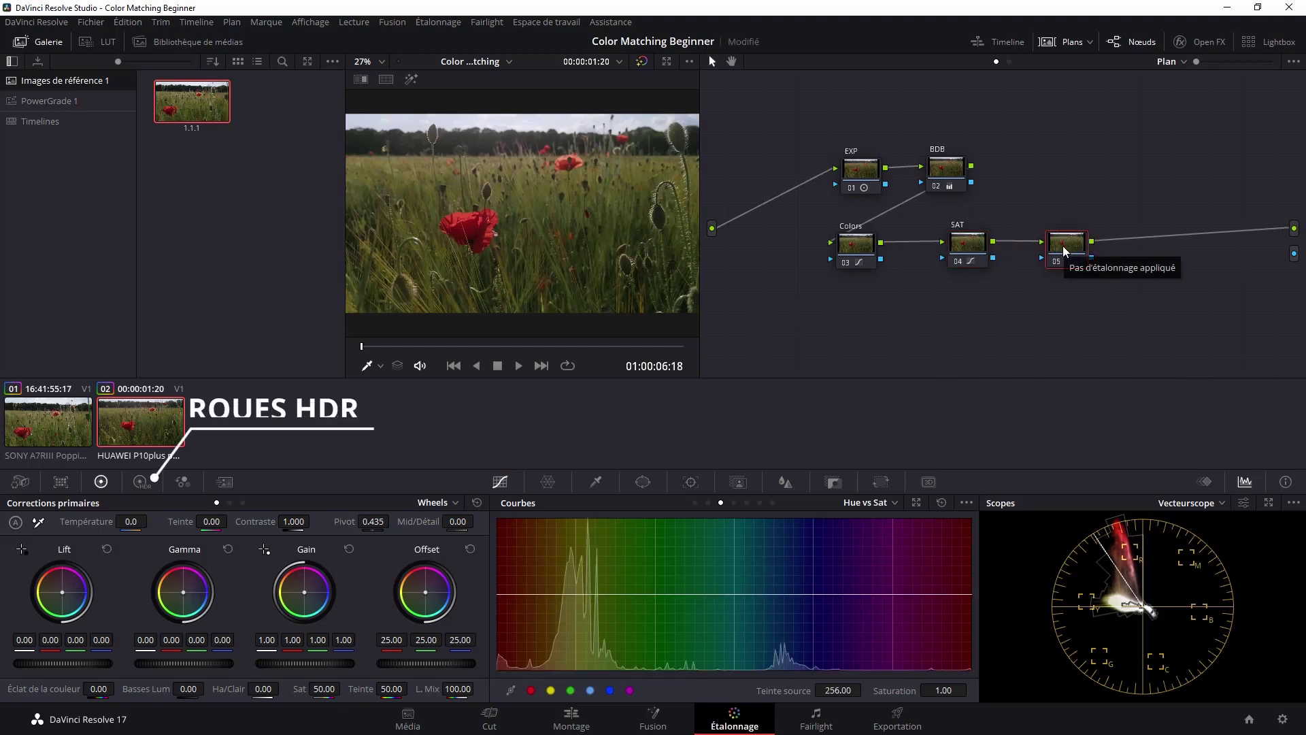
{"action": "right_click", "coordinate": [1065, 251]}
{"action": "left_click", "coordinate": [1075, 273]}
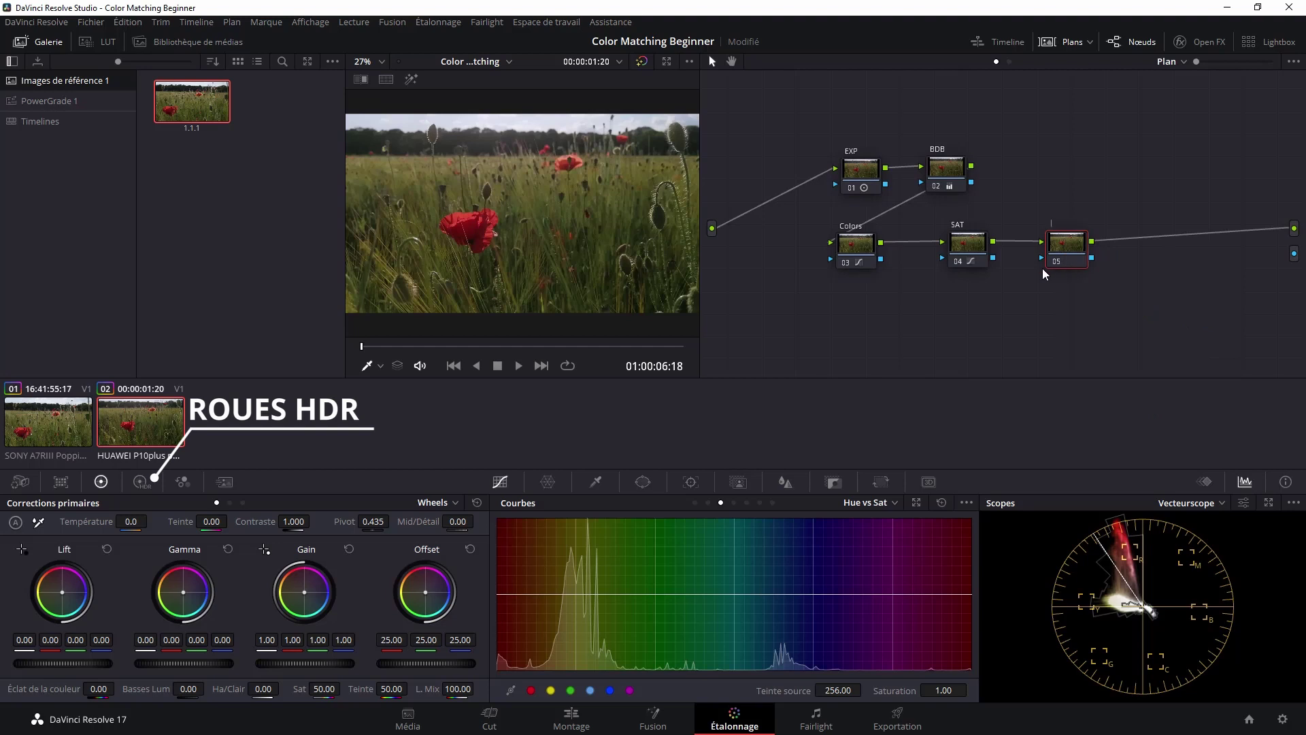
{"action": "type", "text": "CORR"}
{"action": "key", "text": "Return"}
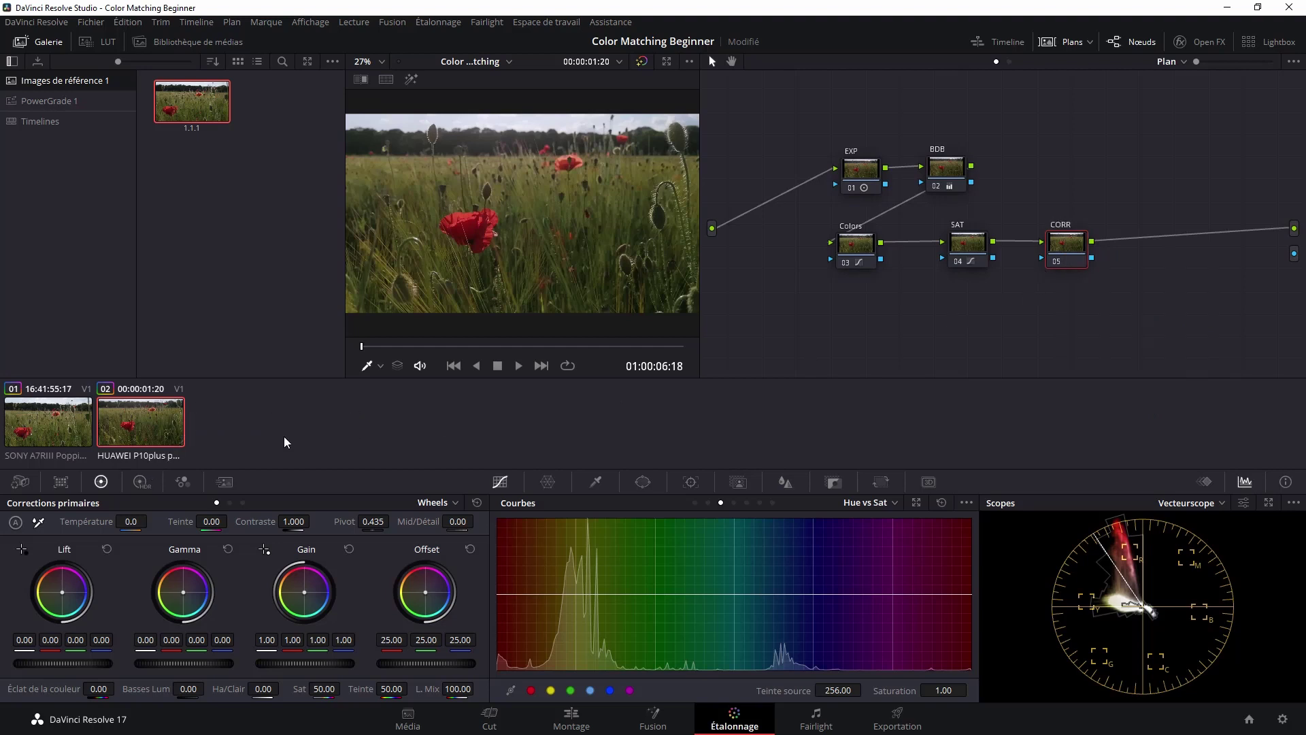
Show the Black, Dark and Shadow wheels of the HDR grading tools and preview which image areas each zone affects.
{"action": "left_click", "coordinate": [138, 479]}
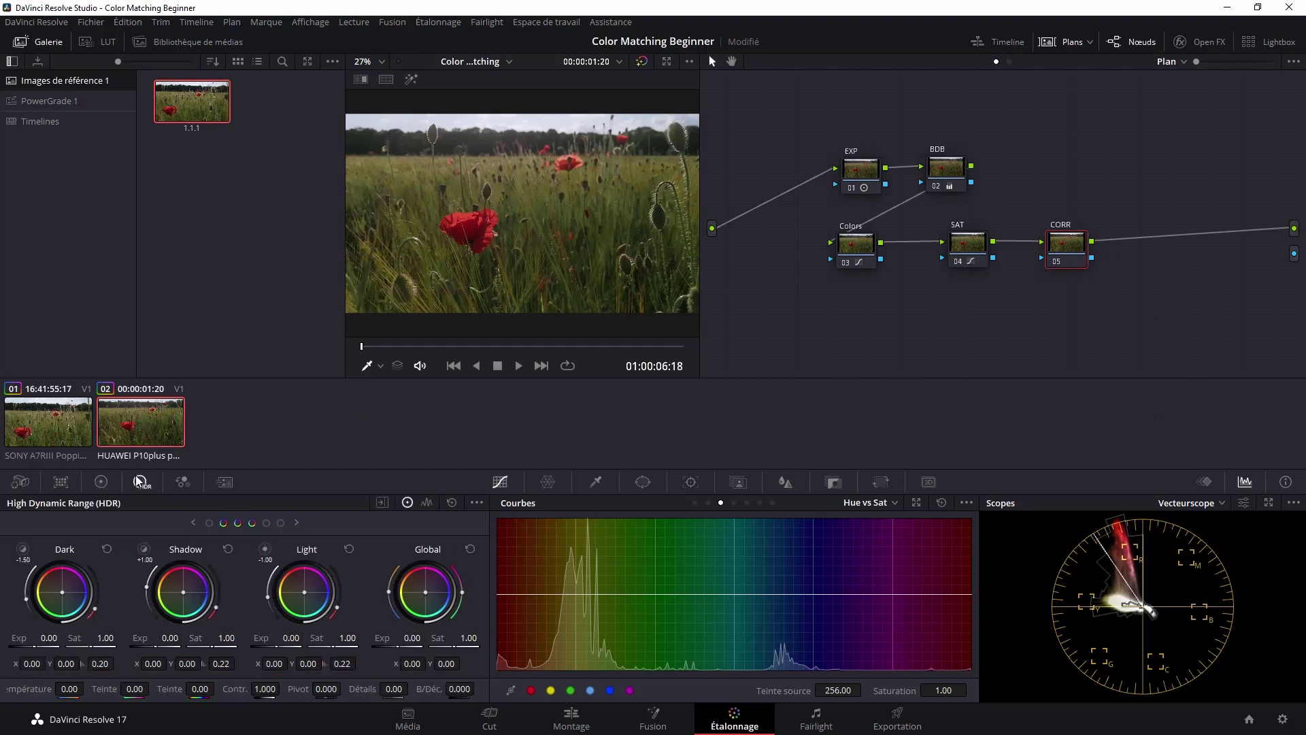
{"action": "left_click", "coordinate": [209, 523]}
{"action": "left_click", "coordinate": [23, 553]}
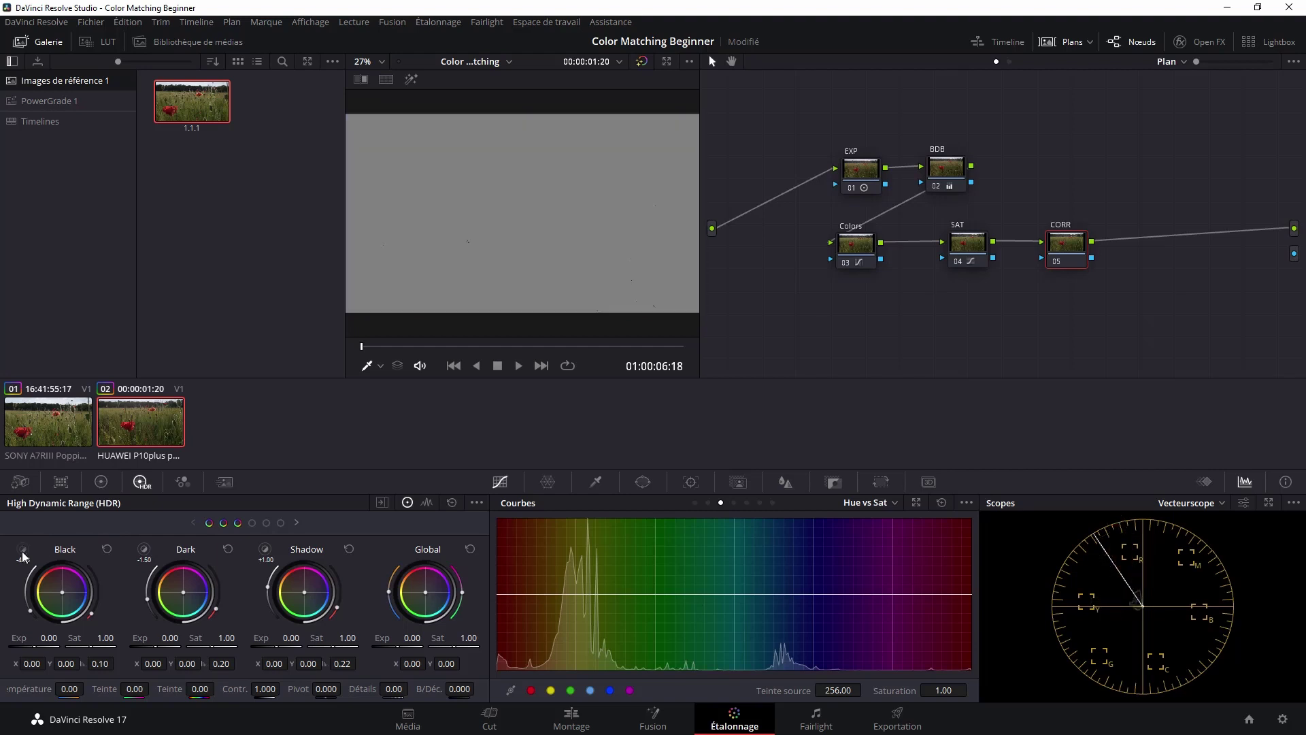
{"action": "left_click", "coordinate": [145, 551]}
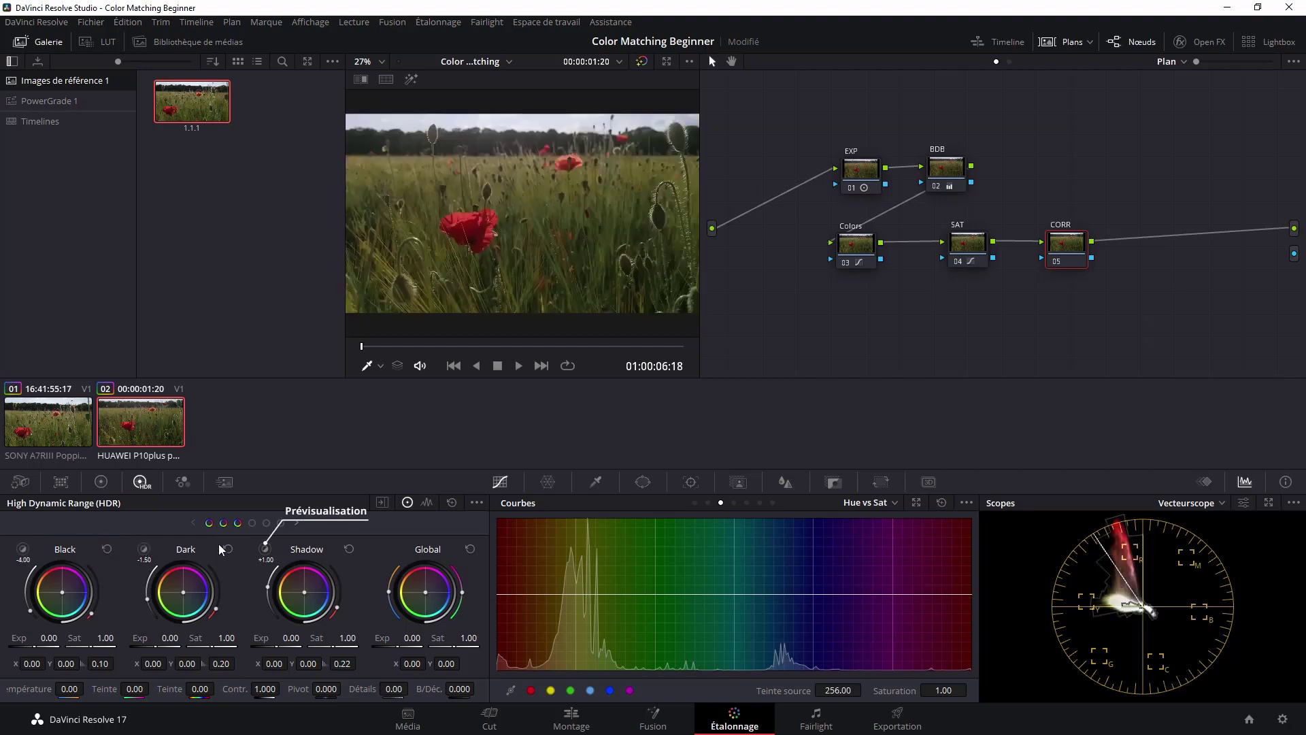
{"action": "left_click", "coordinate": [266, 548]}
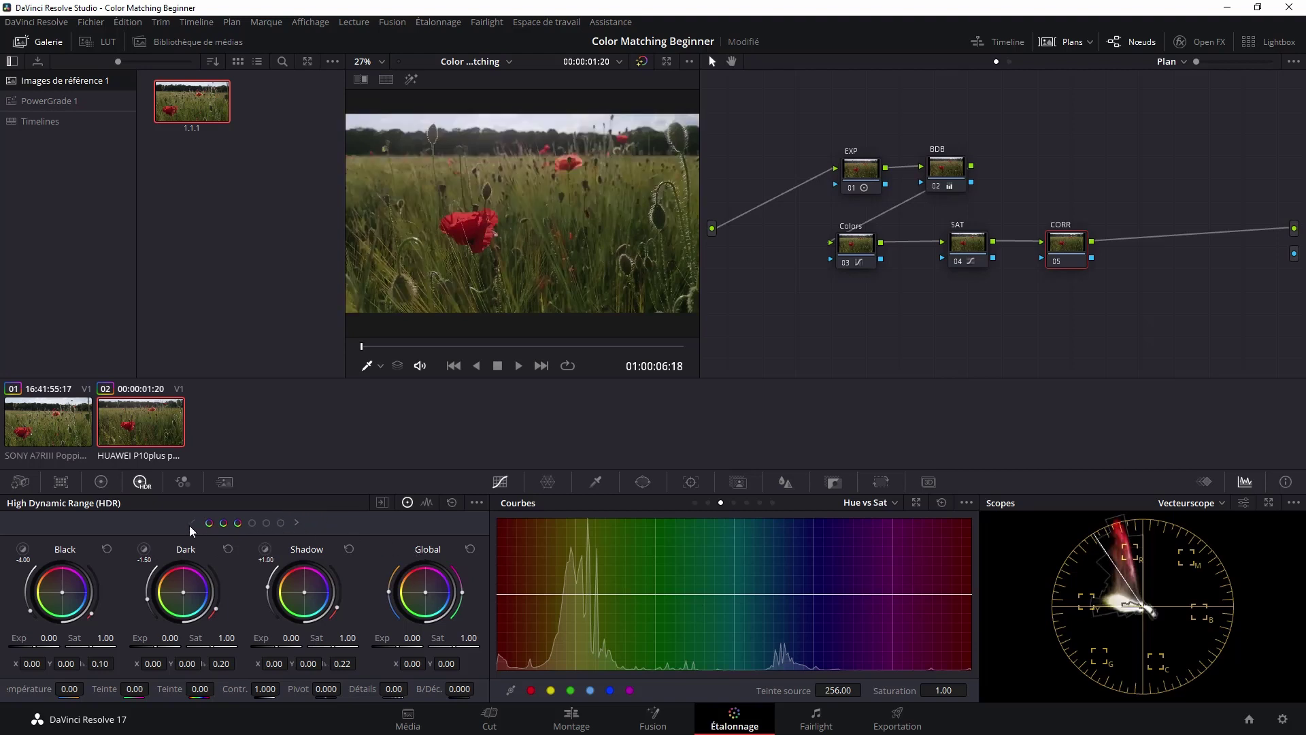
{"action": "left_click", "coordinate": [266, 548]}
{"action": "left_click", "coordinate": [142, 549]}
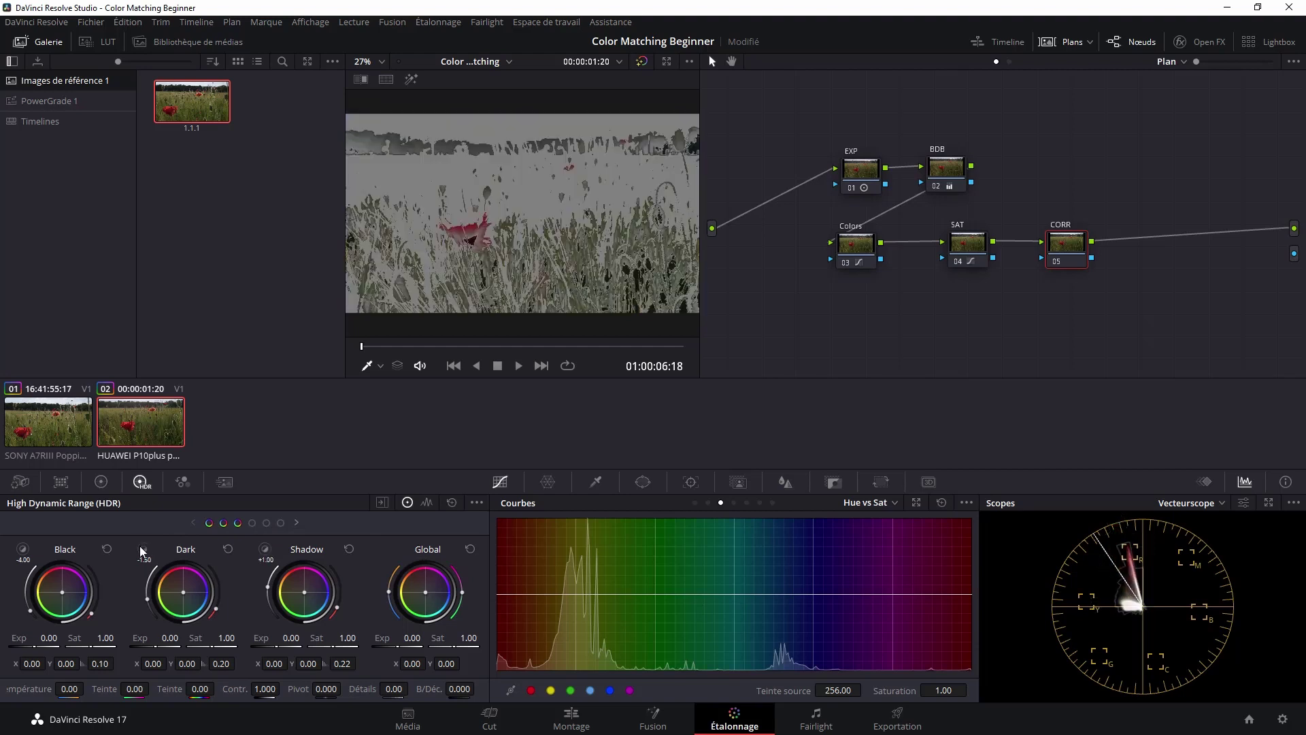
{"action": "left_click", "coordinate": [264, 549]}
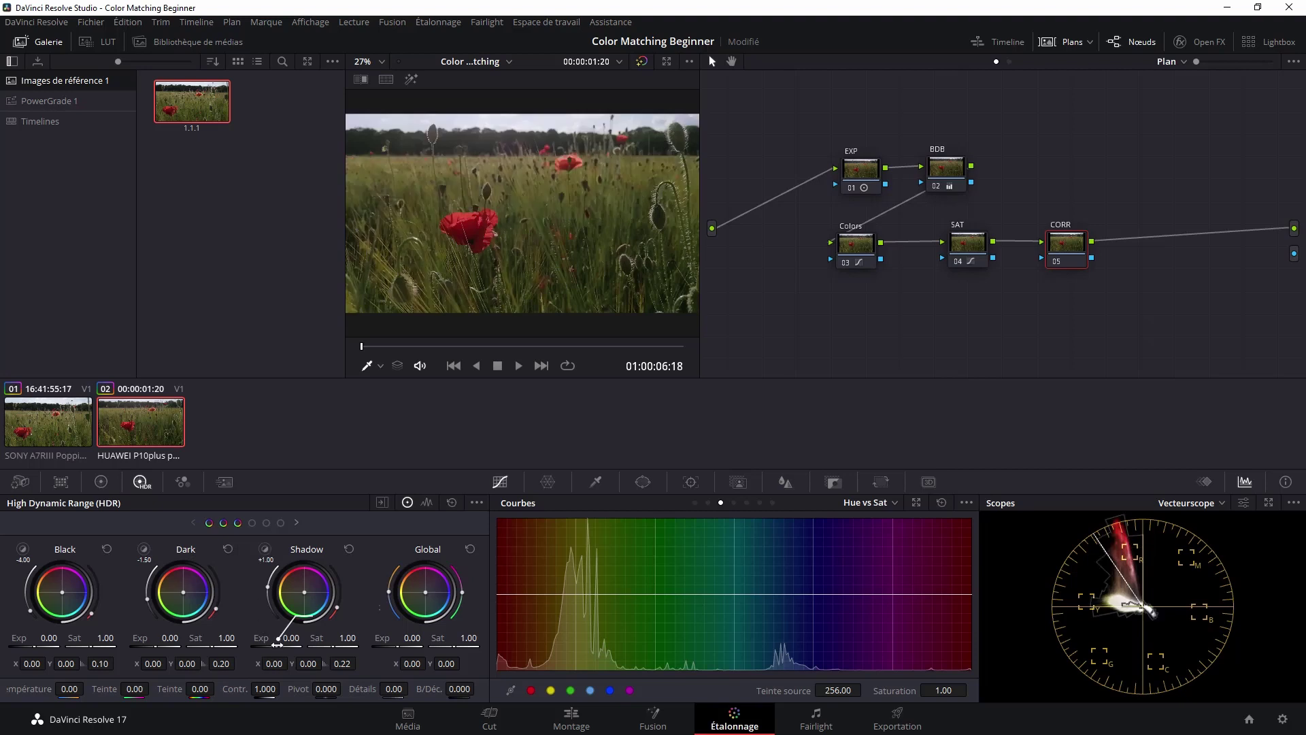
Raise the exposure of the HDR Shadow zone to 0.14 on the CORR node of the HUAWEI clip.
{"action": "mouse_move", "coordinate": [291, 637]}
{"action": "left_mouse_down"}
{"action": "mouse_move", "coordinate": [354, 637]}
{"action": "mouse_move", "coordinate": [239, 638]}
{"action": "left_mouse_up"}
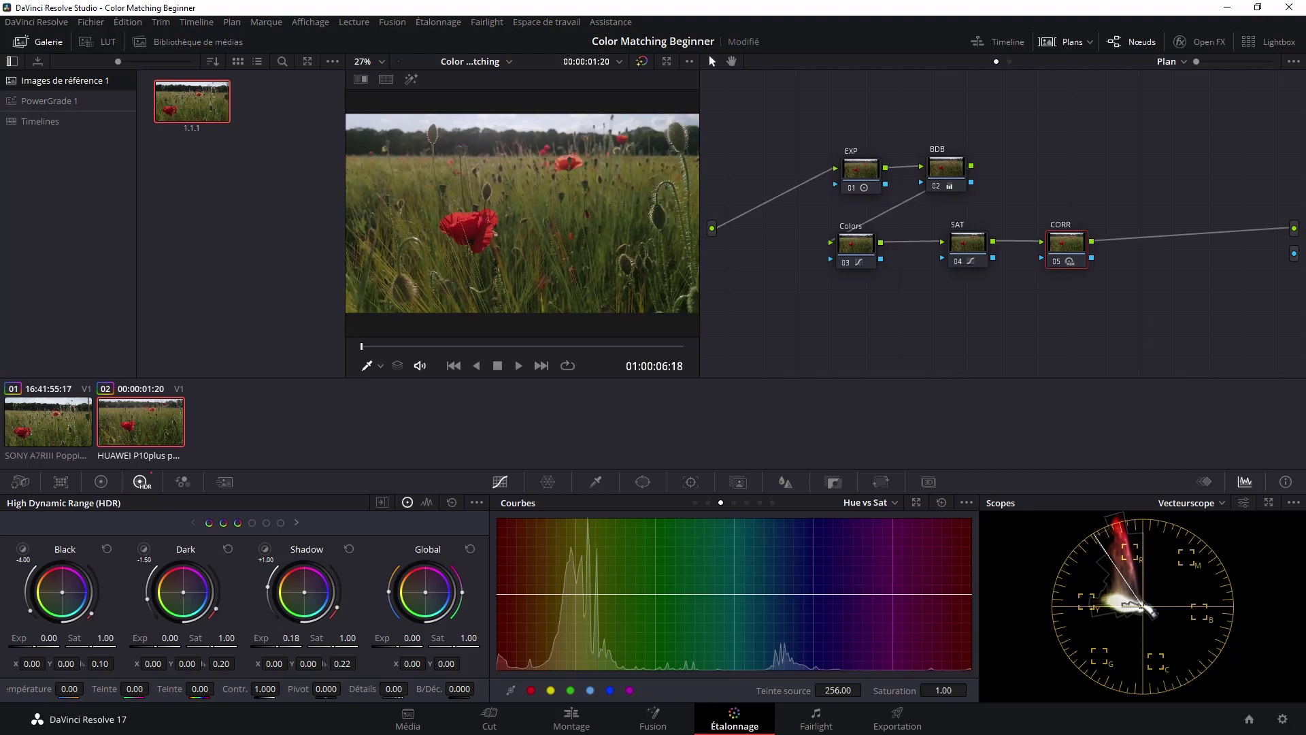
{"action": "left_click_drag", "start_coordinate": [292, 637], "coordinate": [288, 640]}
{"action": "left_click_drag", "start_coordinate": [291, 637], "coordinate": [286, 637]}
Compare the shadows of the SONY and HUAWEI clips by switching back and forth, ending on the HUAWEI clip.
{"action": "left_click", "coordinate": [66, 423]}
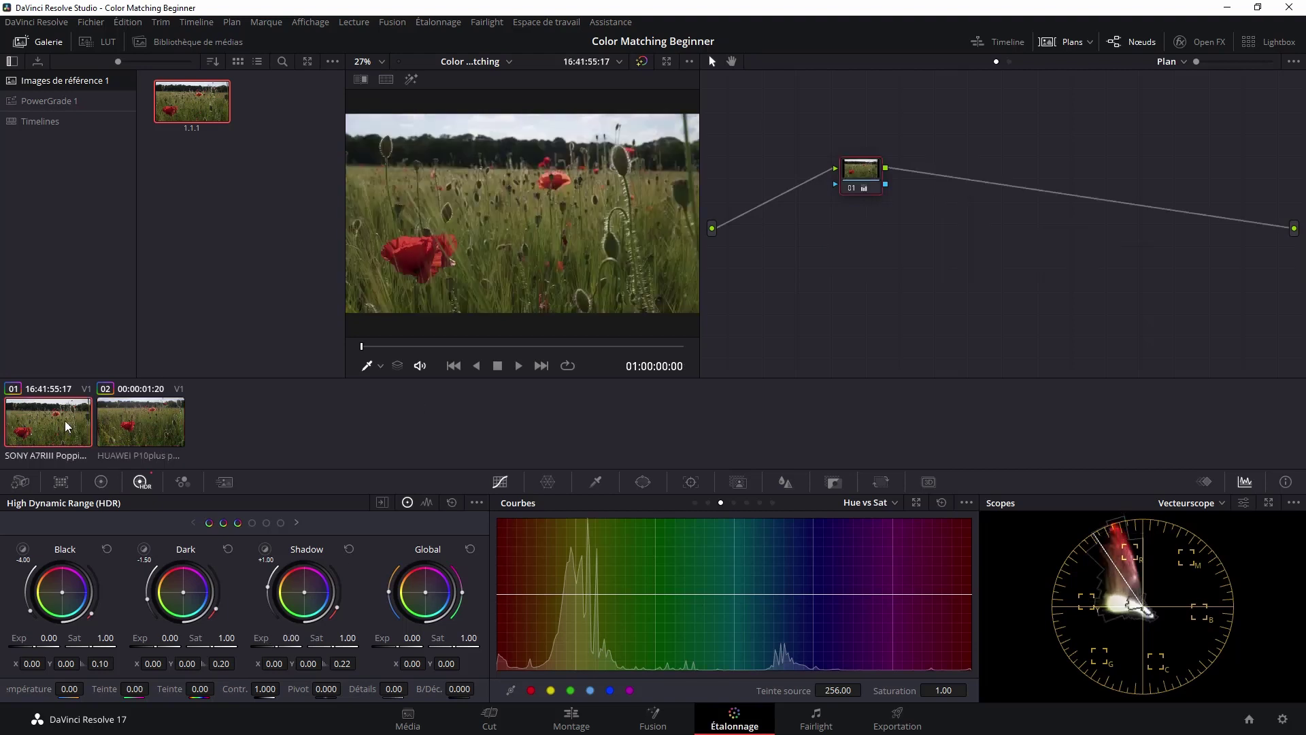
{"action": "left_click", "coordinate": [129, 433]}
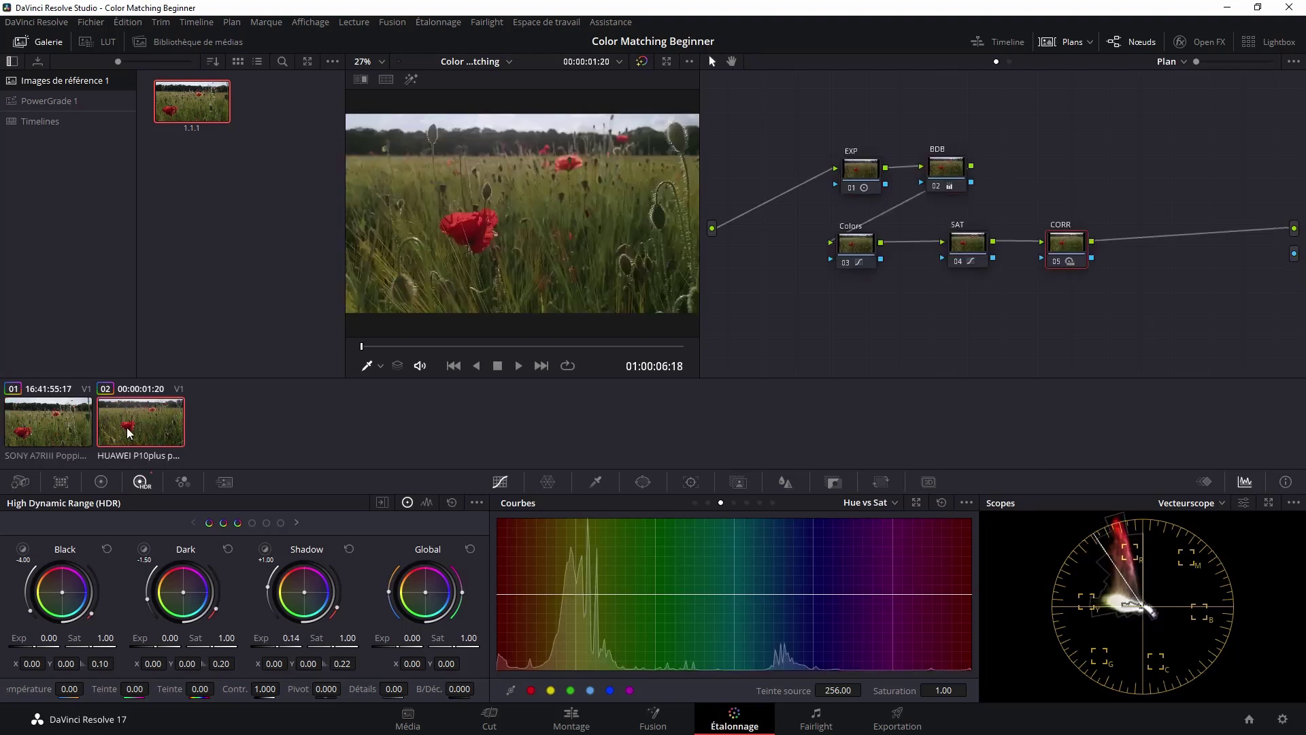
{"action": "left_click", "coordinate": [55, 430]}
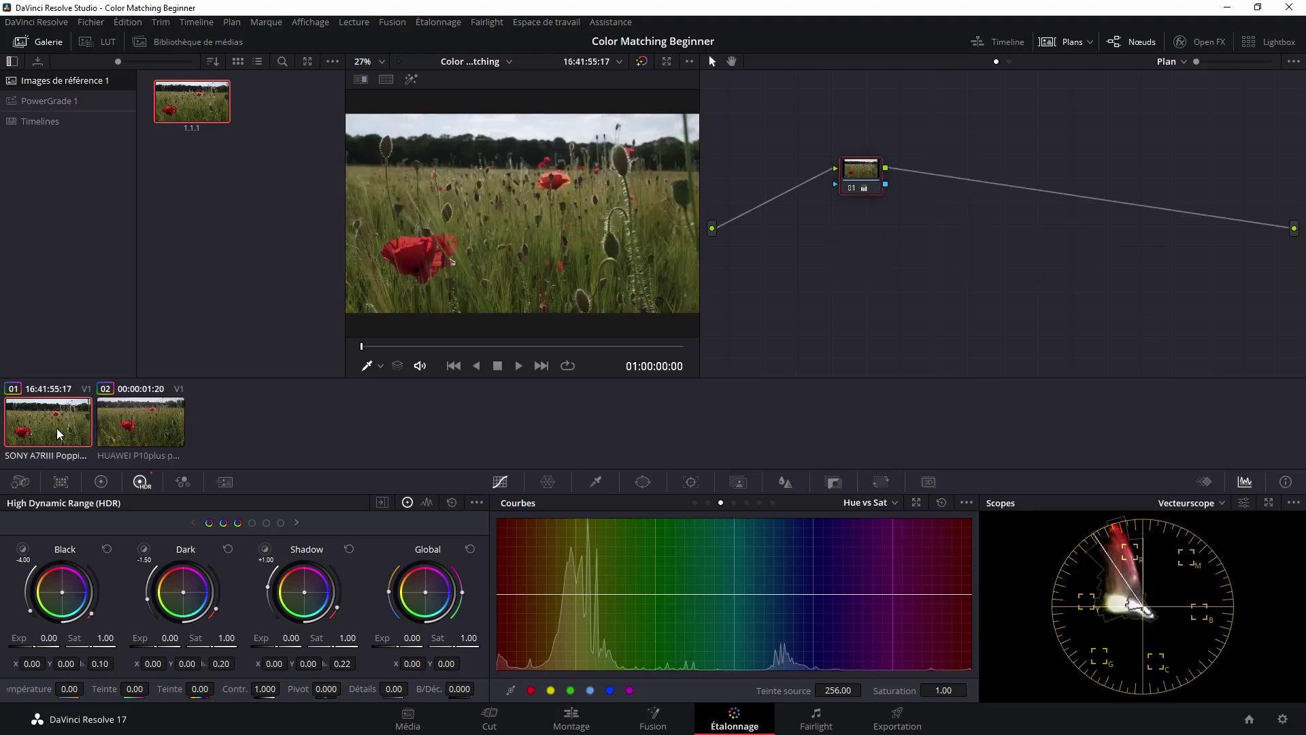
{"action": "left_click", "coordinate": [129, 432]}
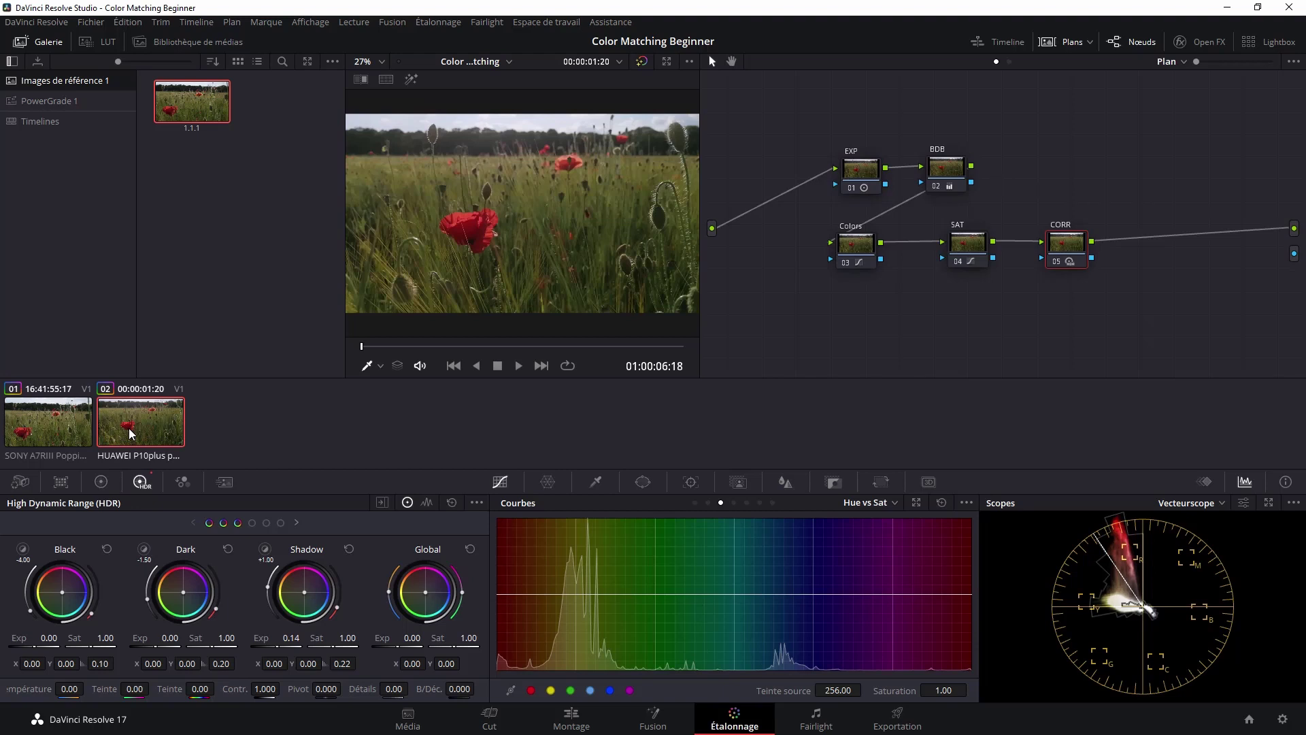
{"action": "left_click", "coordinate": [83, 430]}
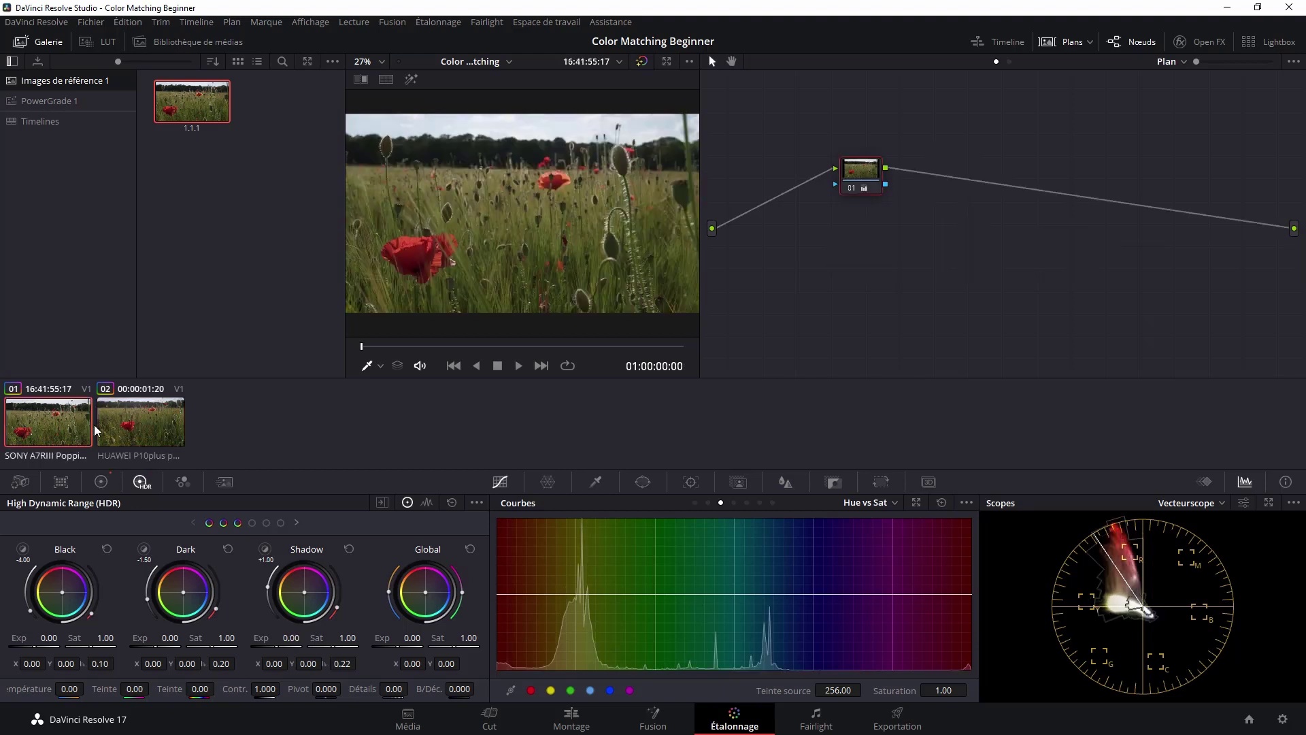
{"action": "left_click", "coordinate": [142, 429]}
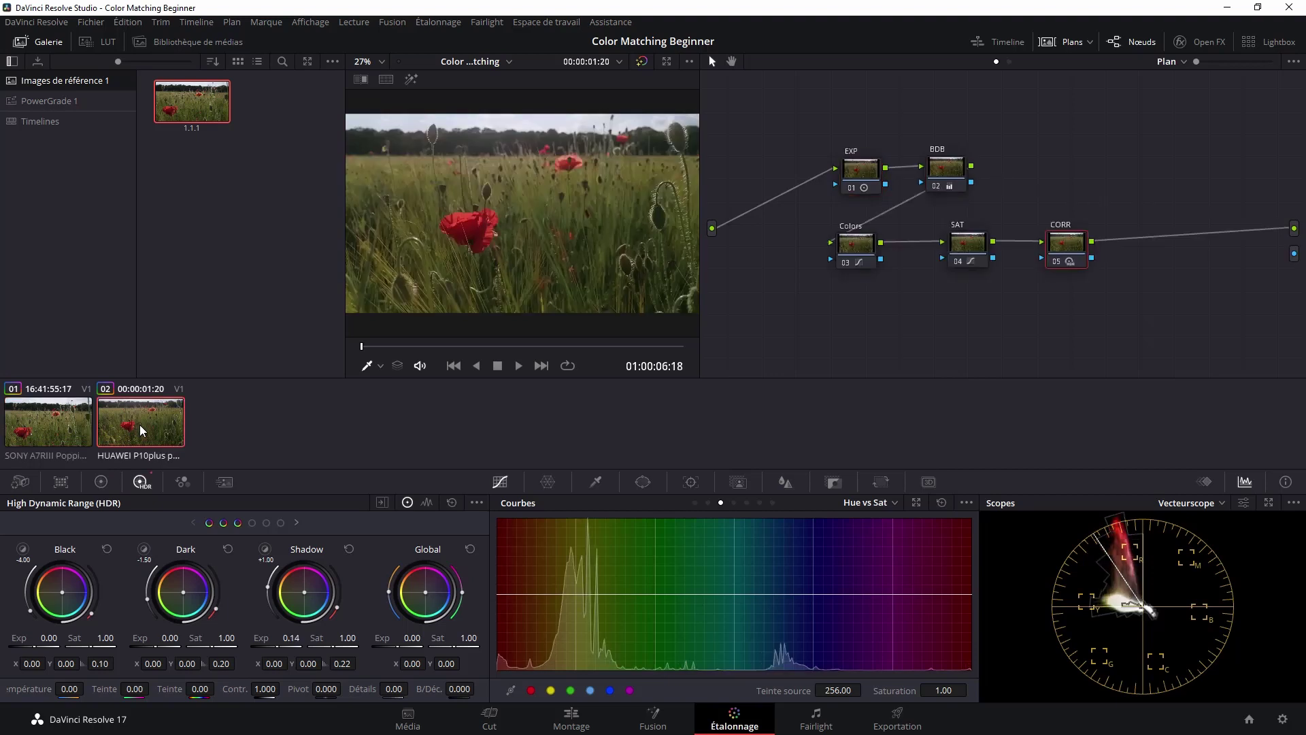